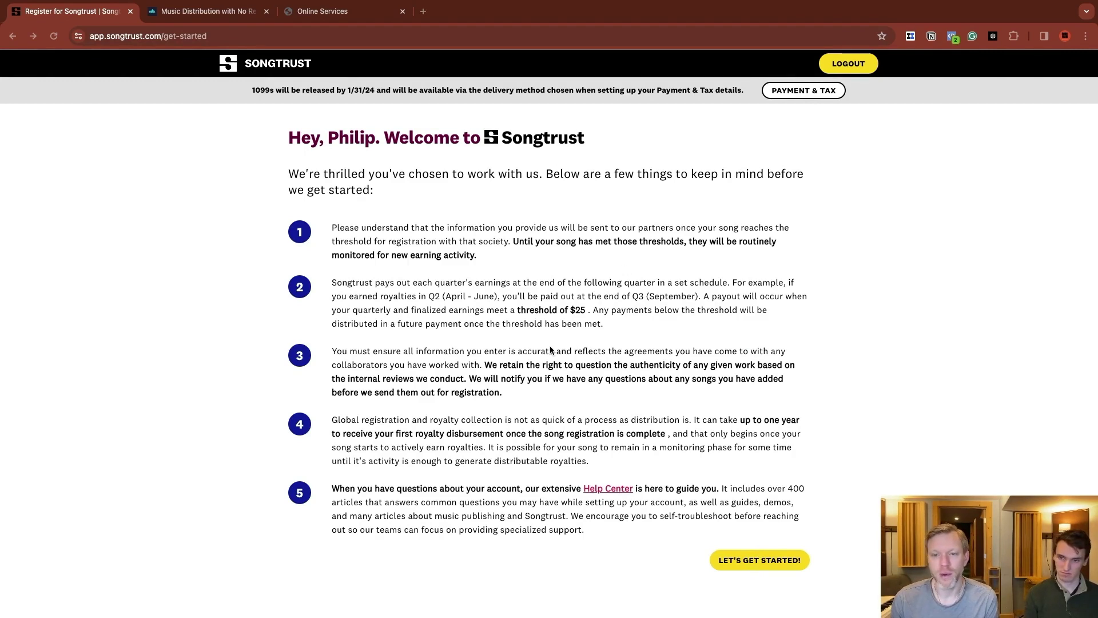
- Scroll through the welcome notes and choose LET'S GET STARTED! to begin the profile setup
scroll(543, 343, down, 1)
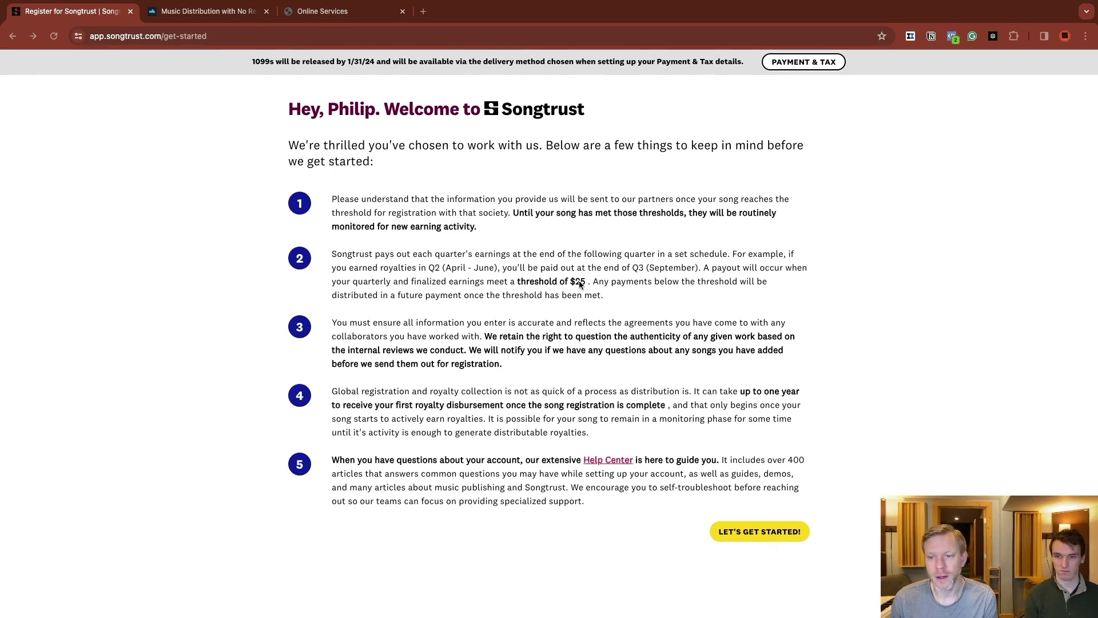
scroll(579, 284, down, 1)
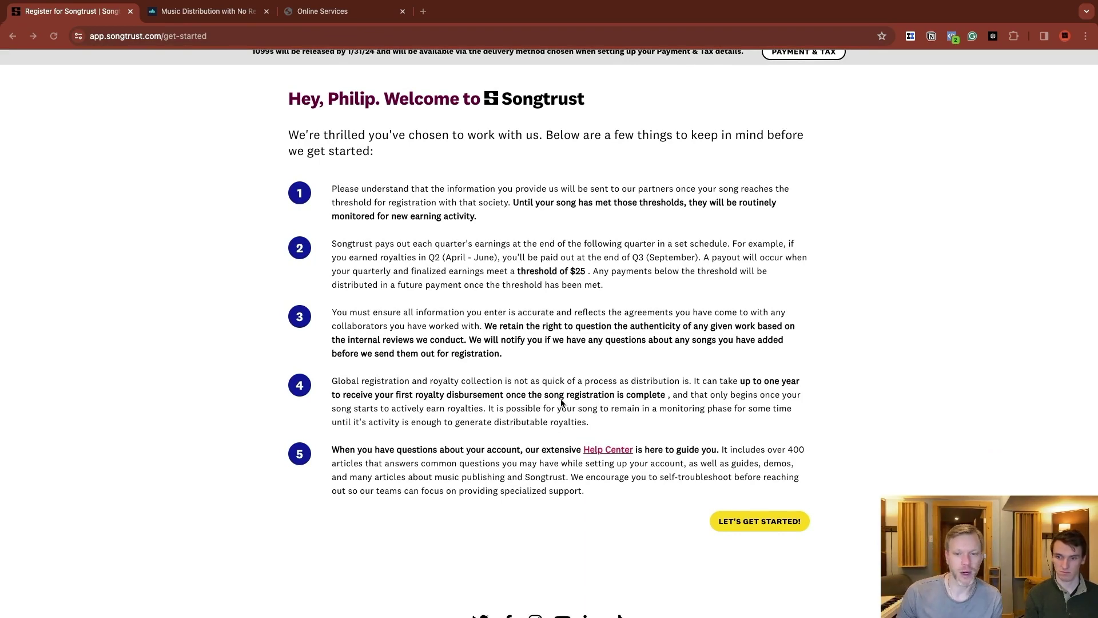
scroll(683, 438, up, 2)
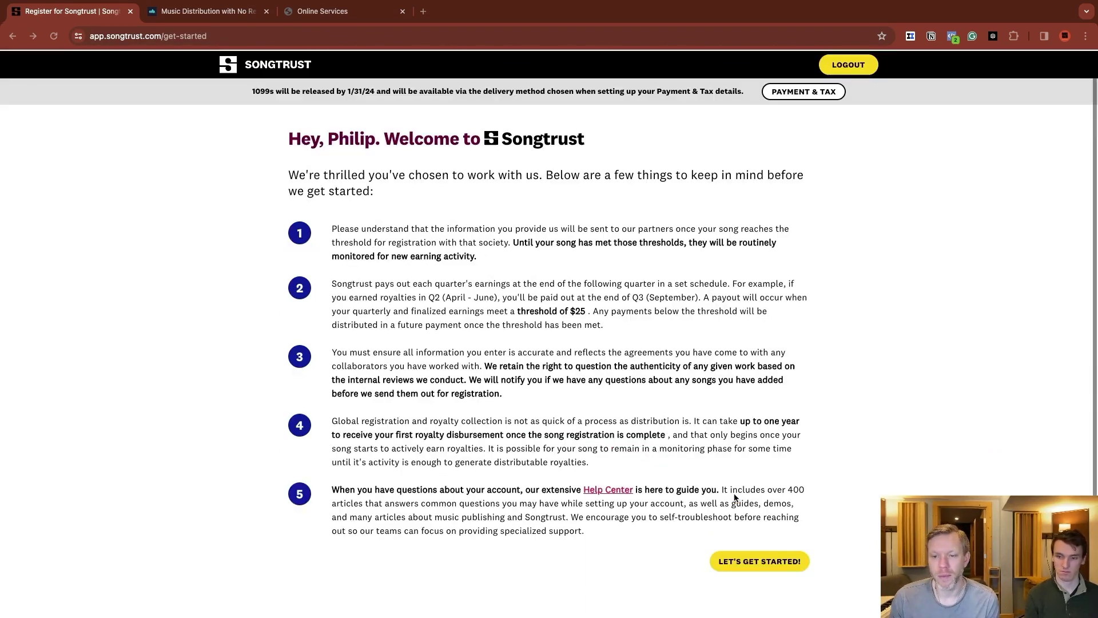
click(756, 560)
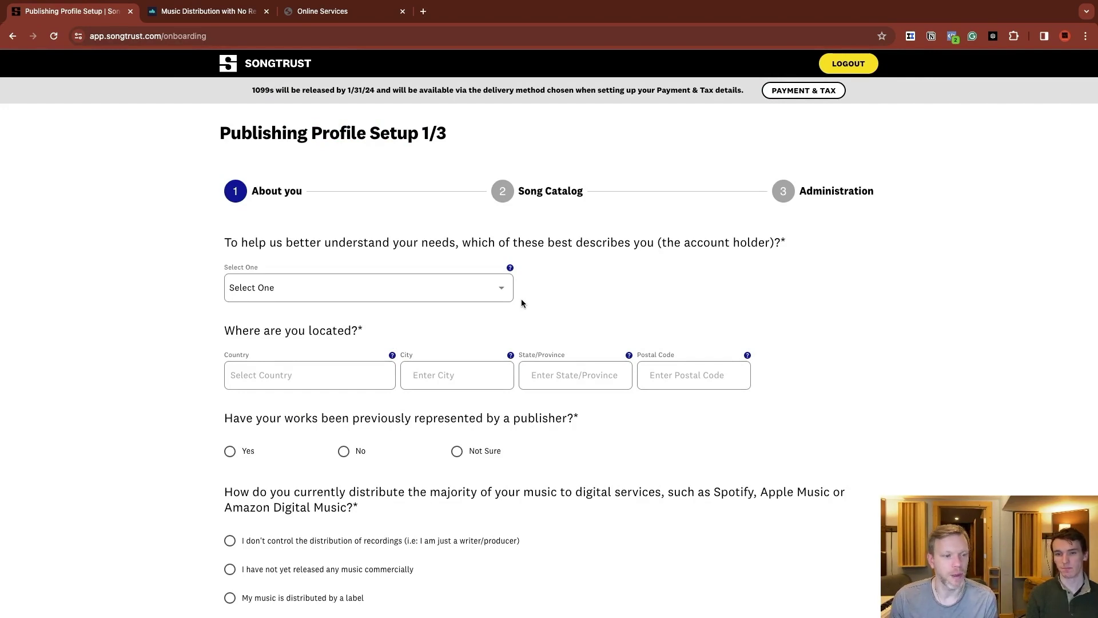
- Set the account holder role to Songwriter and the country to United States
click(372, 289)
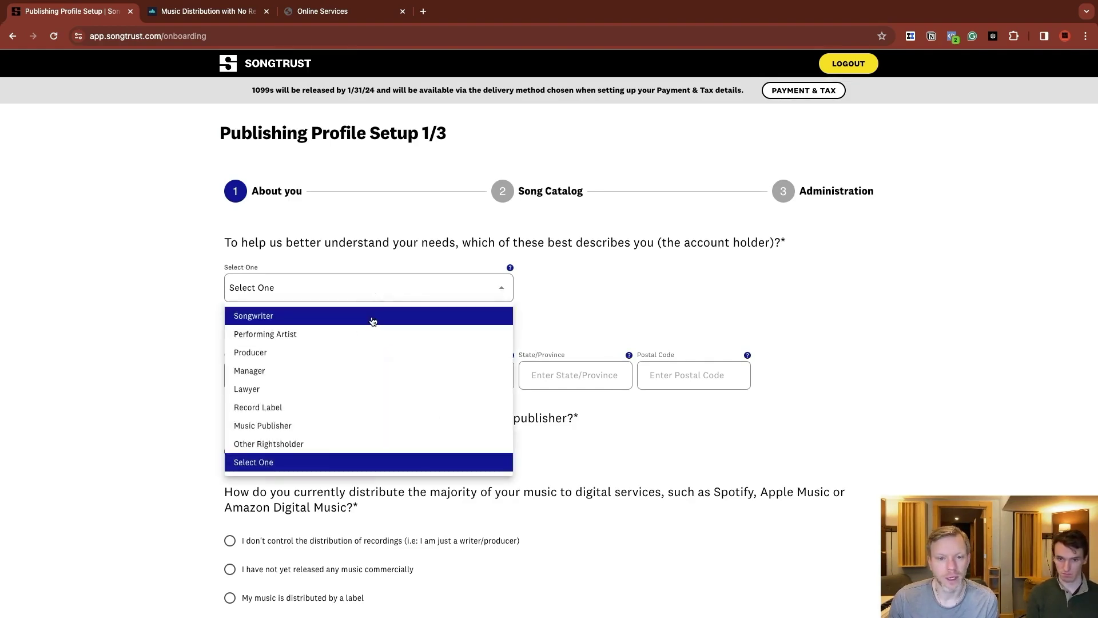
click(277, 319)
click(329, 339)
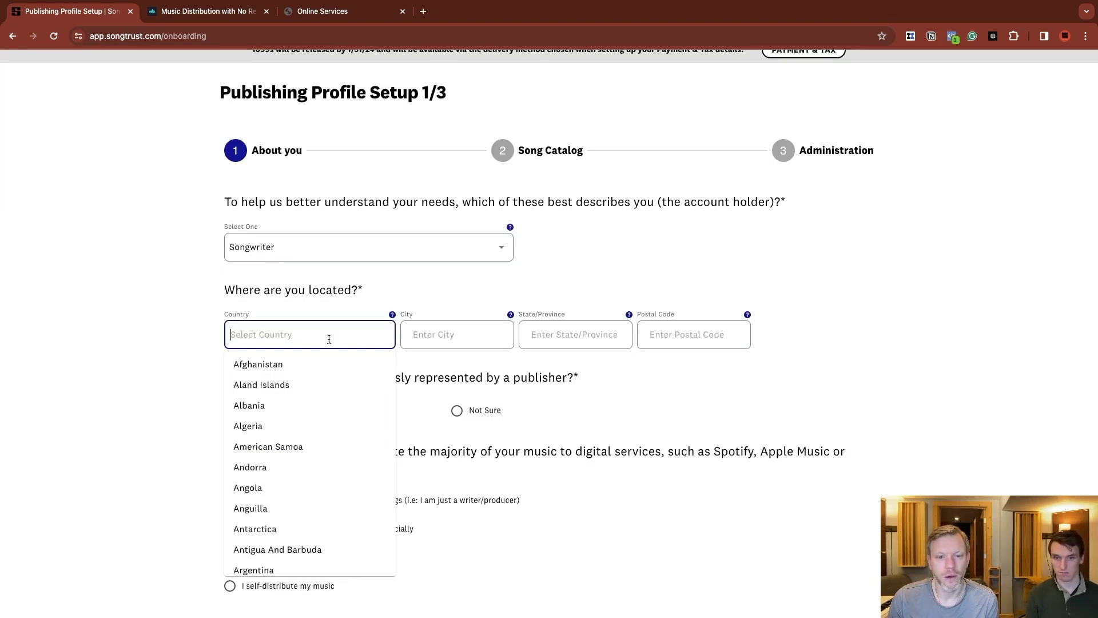
text(united)
click(258, 424)
click(444, 335)
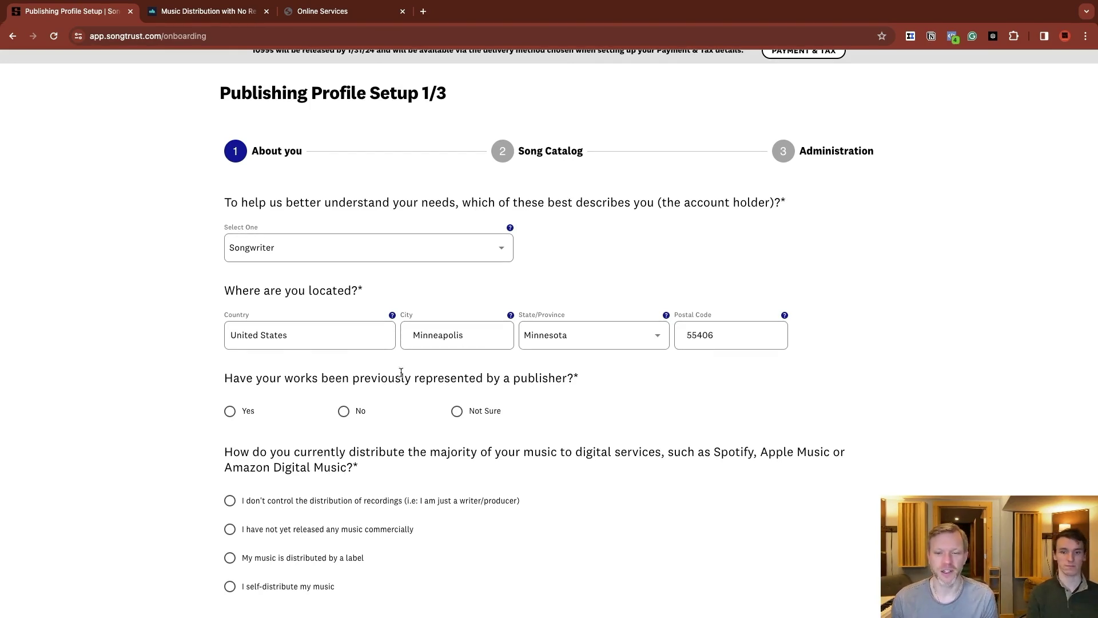
- Answer No to prior publisher representation and mark the music as self-distributed
click(343, 411)
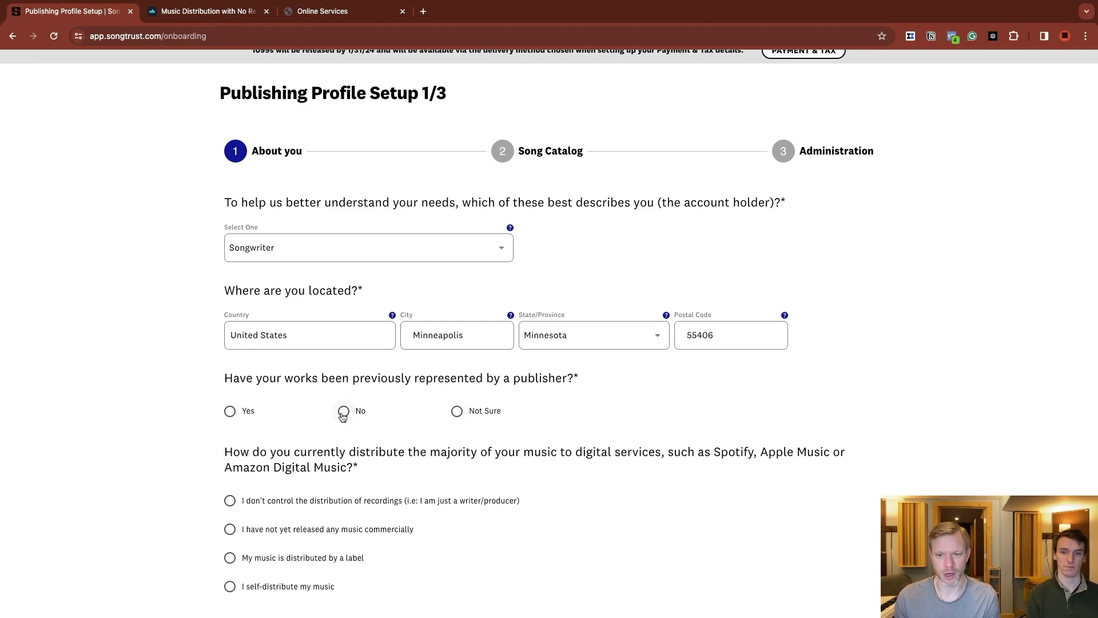
scroll(345, 407, down, 3)
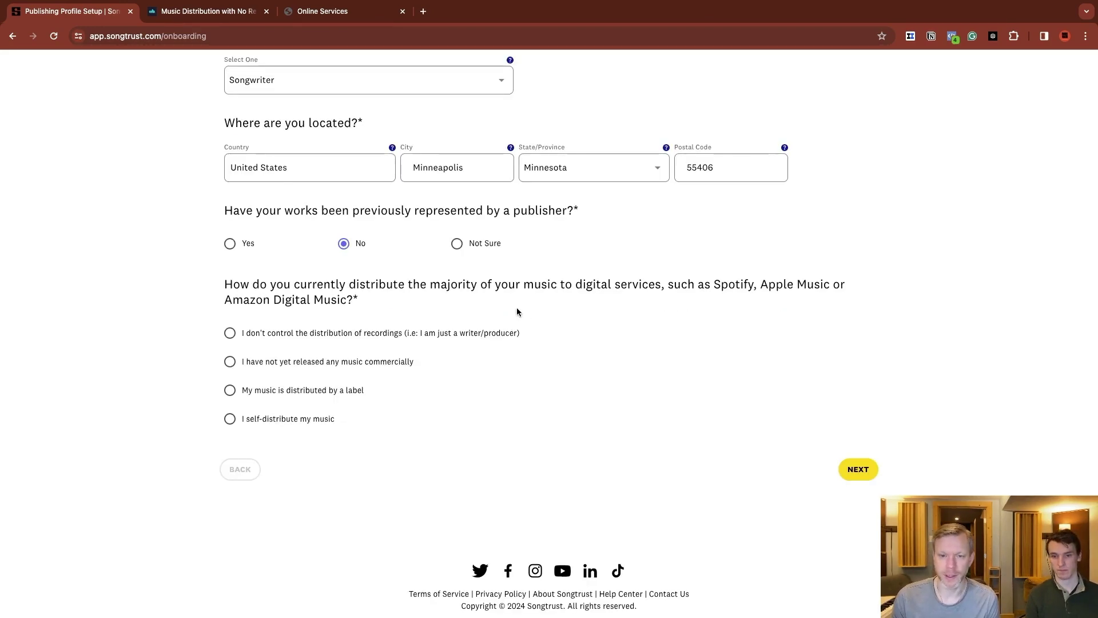
scroll(518, 314, down, 1)
click(314, 406)
- Mark CDBaby as both the current and favourite distributor, then proceed to Song Catalog
scroll(483, 400, down, 2)
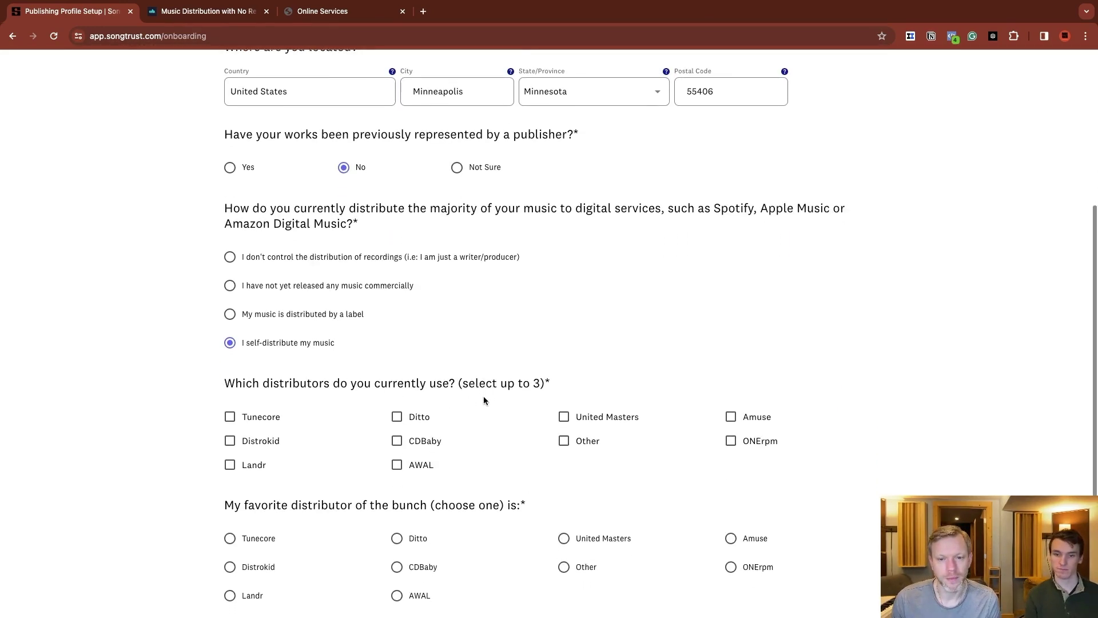
click(416, 451)
scroll(418, 449, down, 2)
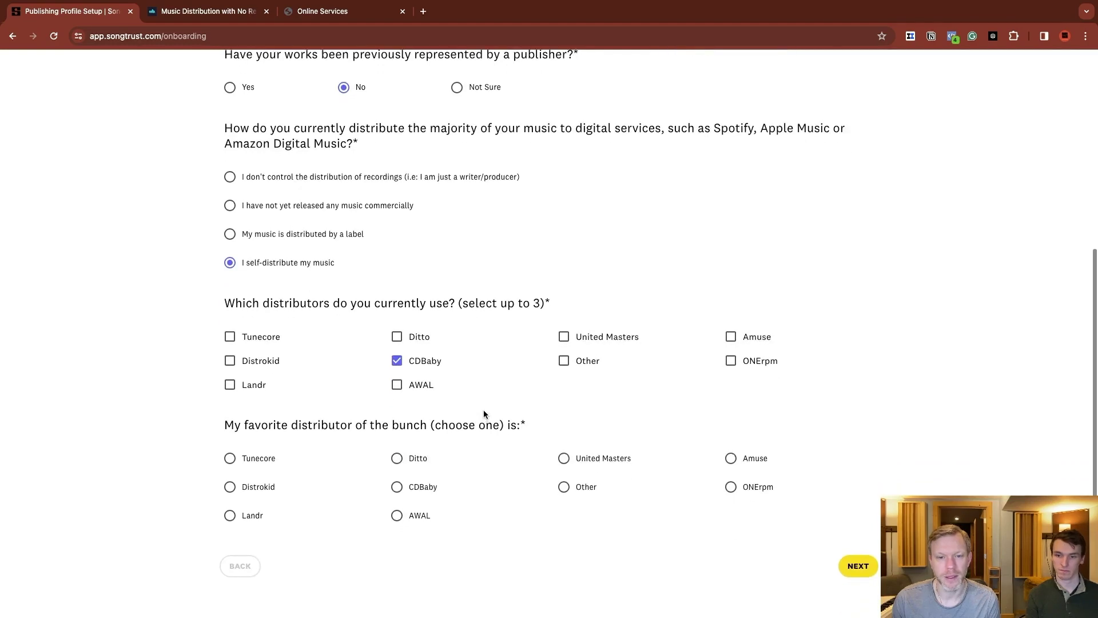
scroll(489, 408, down, 1)
scroll(489, 411, down, 1)
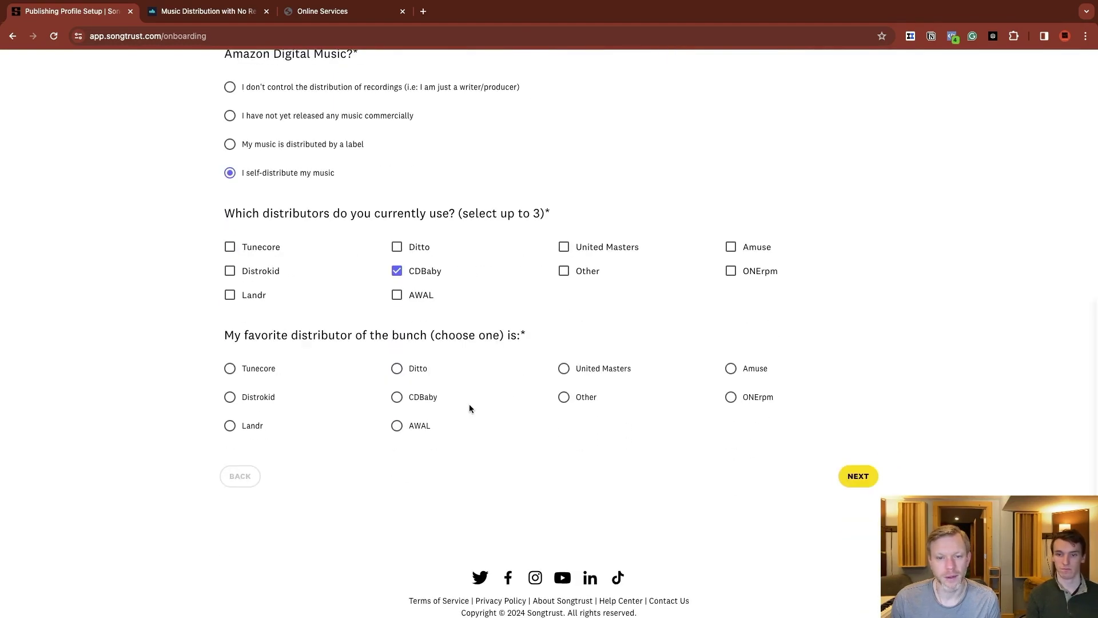
click(427, 403)
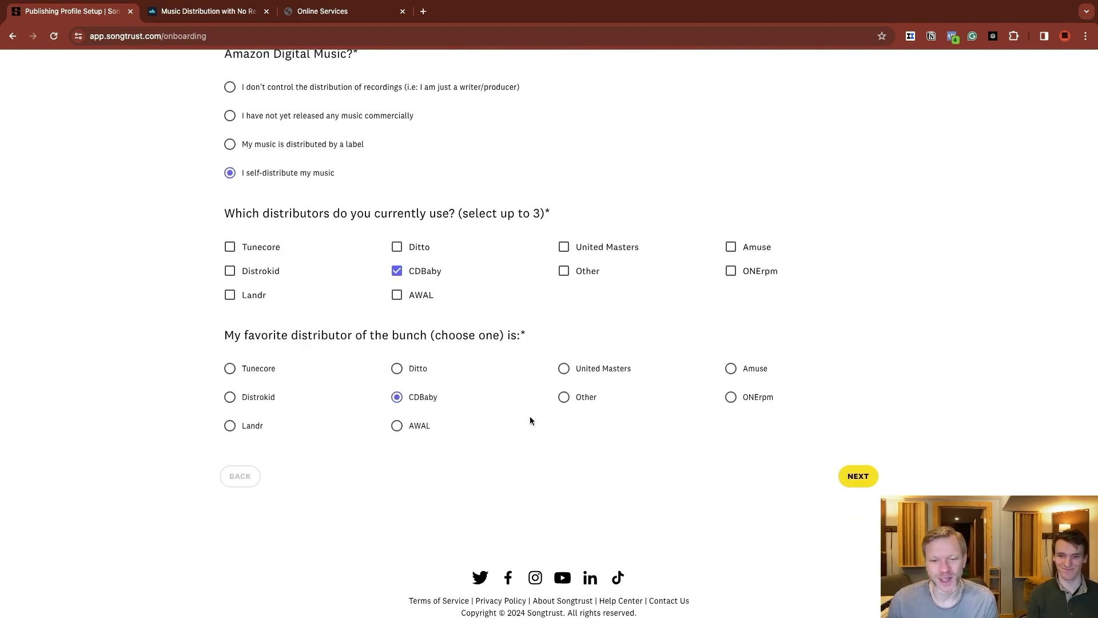
click(859, 478)
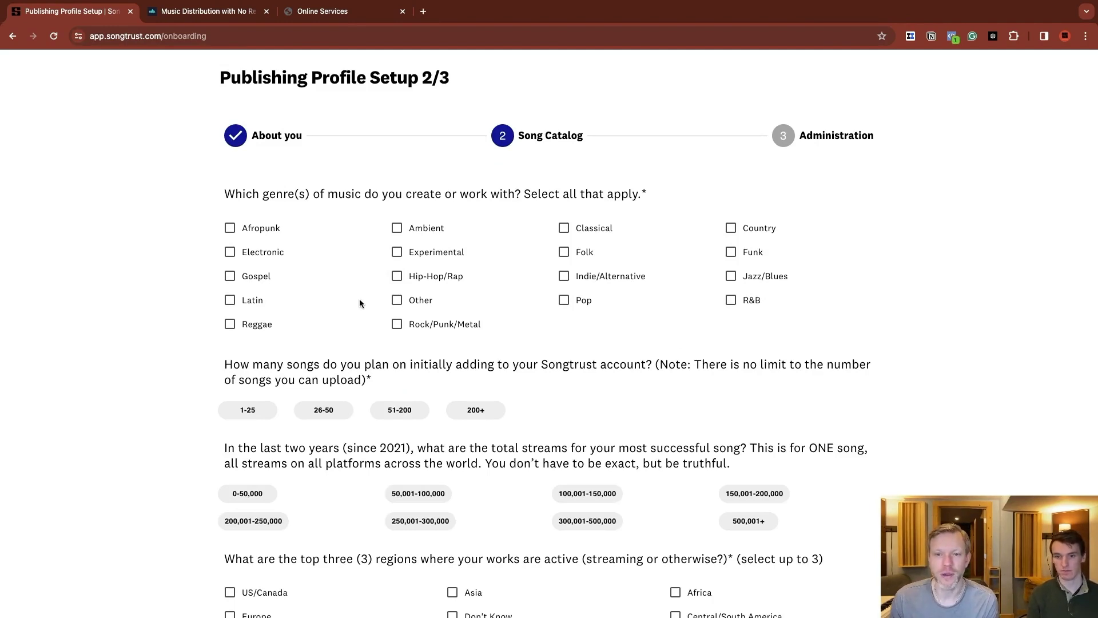
- Choose Pop genre, 1-25 initial songs, 0-50,000 top-song streams and US/Canada region, then continue
click(570, 301)
scroll(601, 333, down, 1)
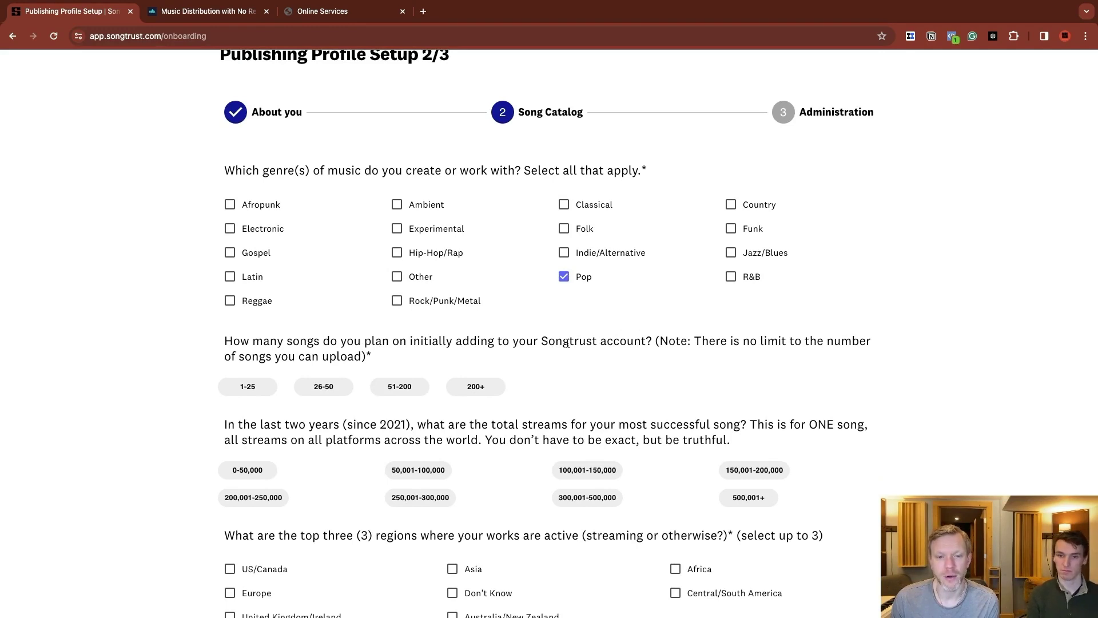
click(247, 387)
scroll(282, 406, down, 2)
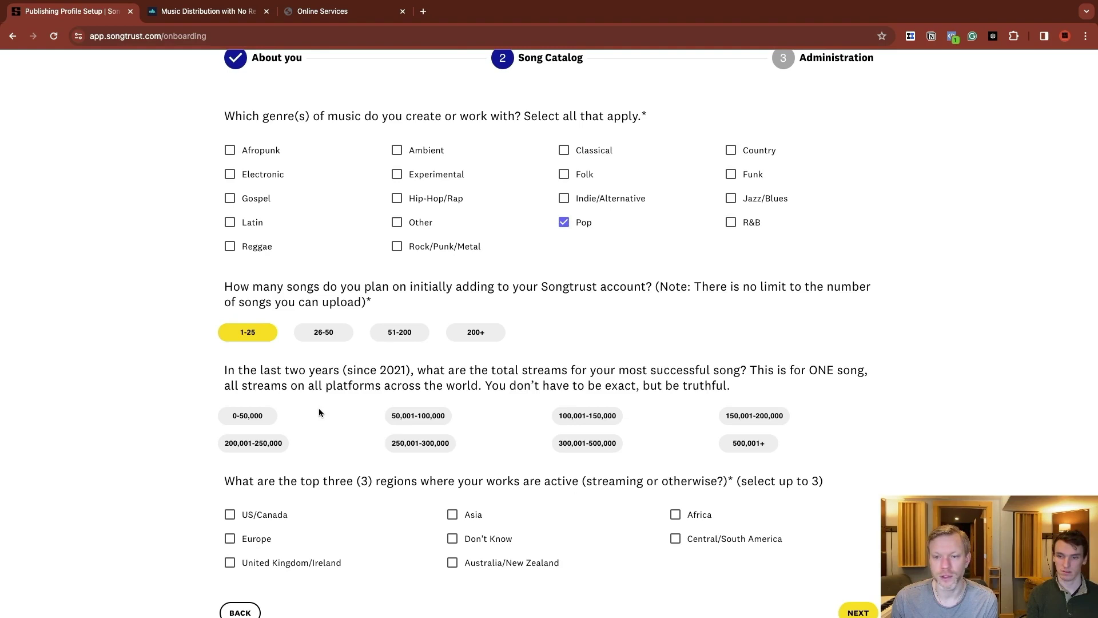
click(263, 417)
scroll(300, 410, down, 3)
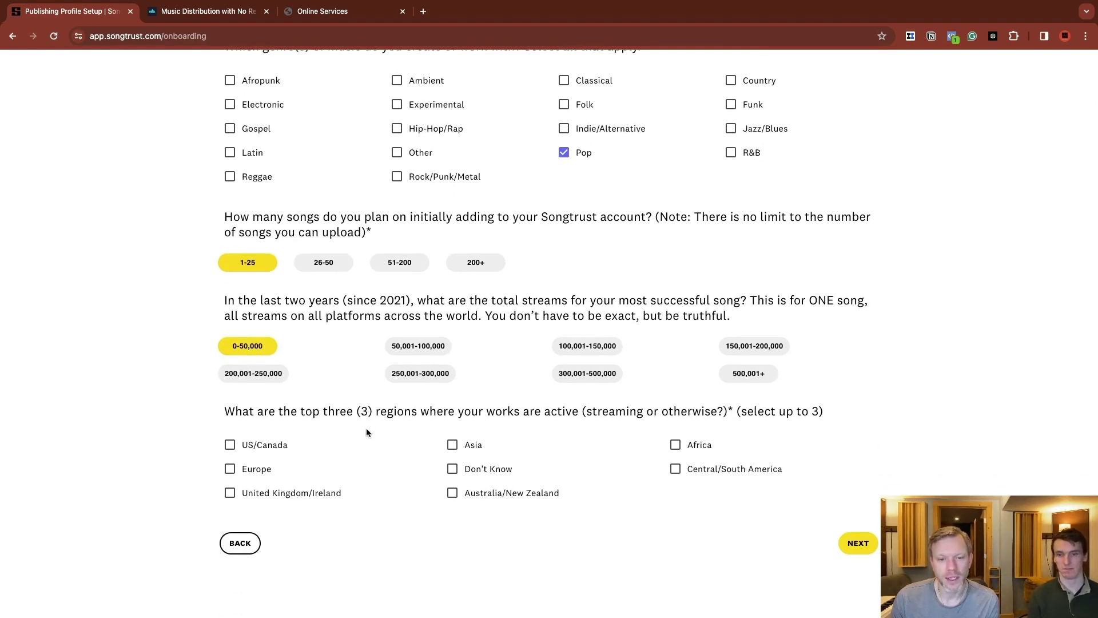
scroll(381, 428, down, 2)
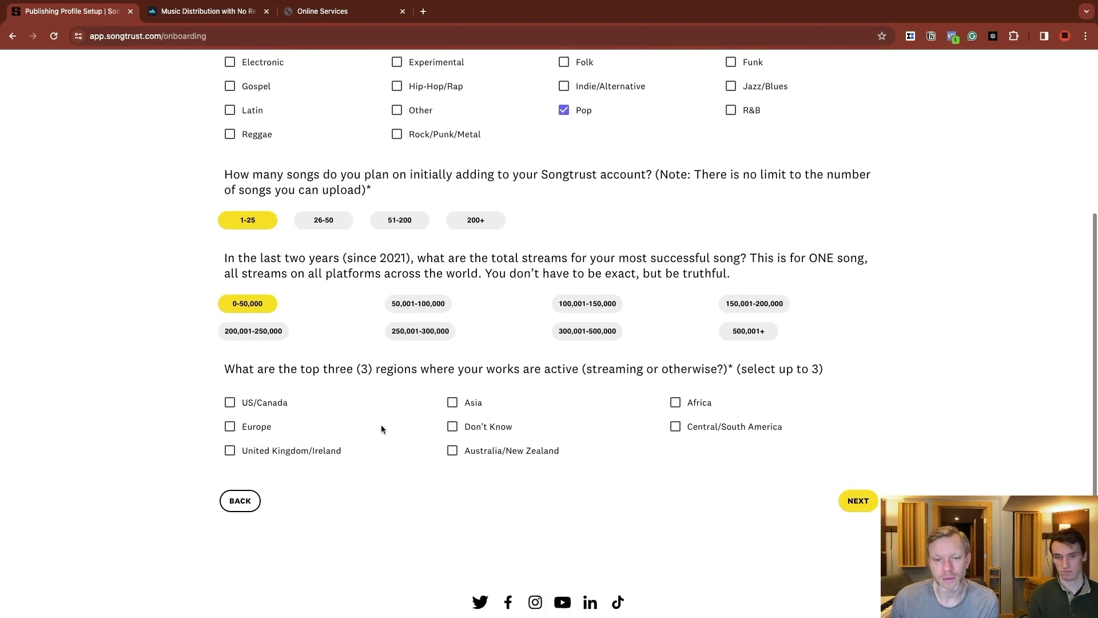
scroll(275, 415, up, 1)
click(265, 414)
scroll(294, 420, up, 2)
scroll(294, 422, down, 2)
click(858, 507)
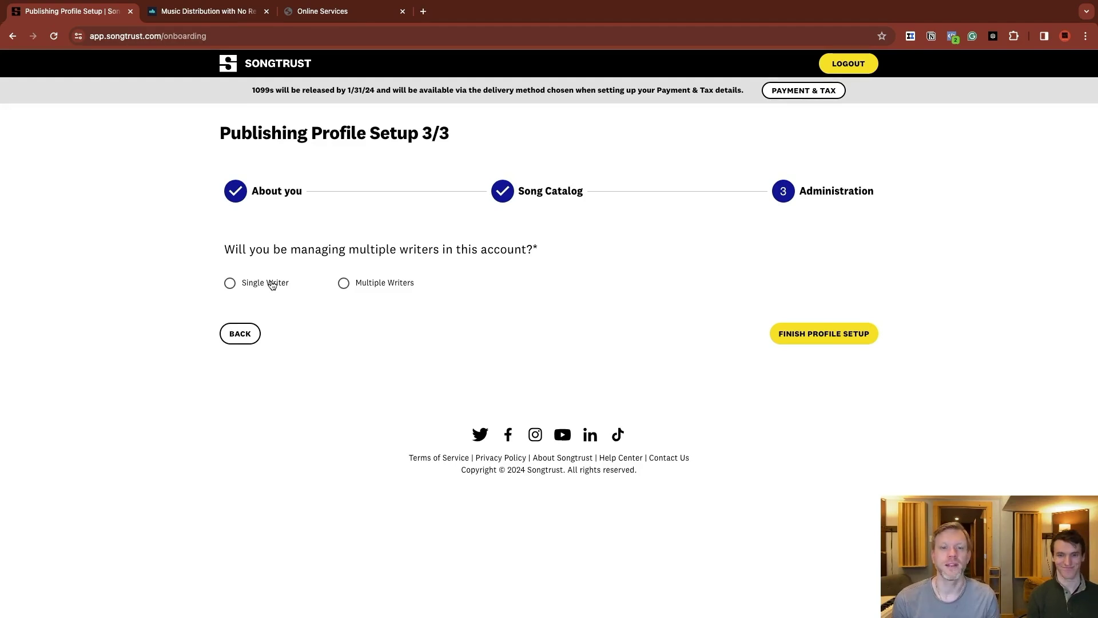
- Answer Single Writer, Complete catalog, and No to non-standard deal structures
click(271, 284)
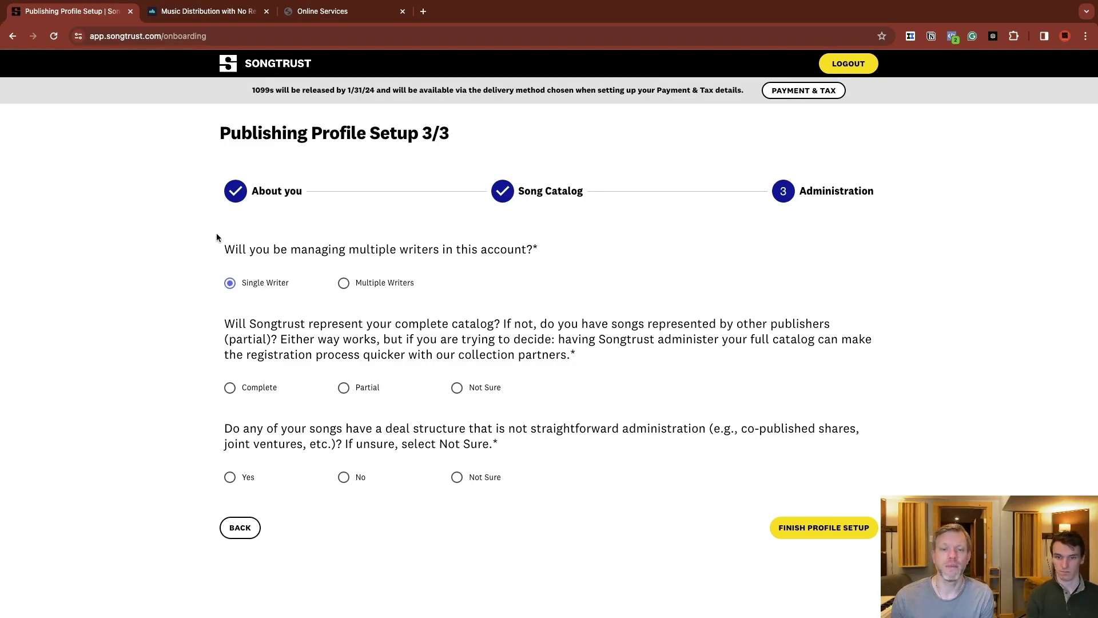
click(230, 387)
scroll(210, 379, down, 2)
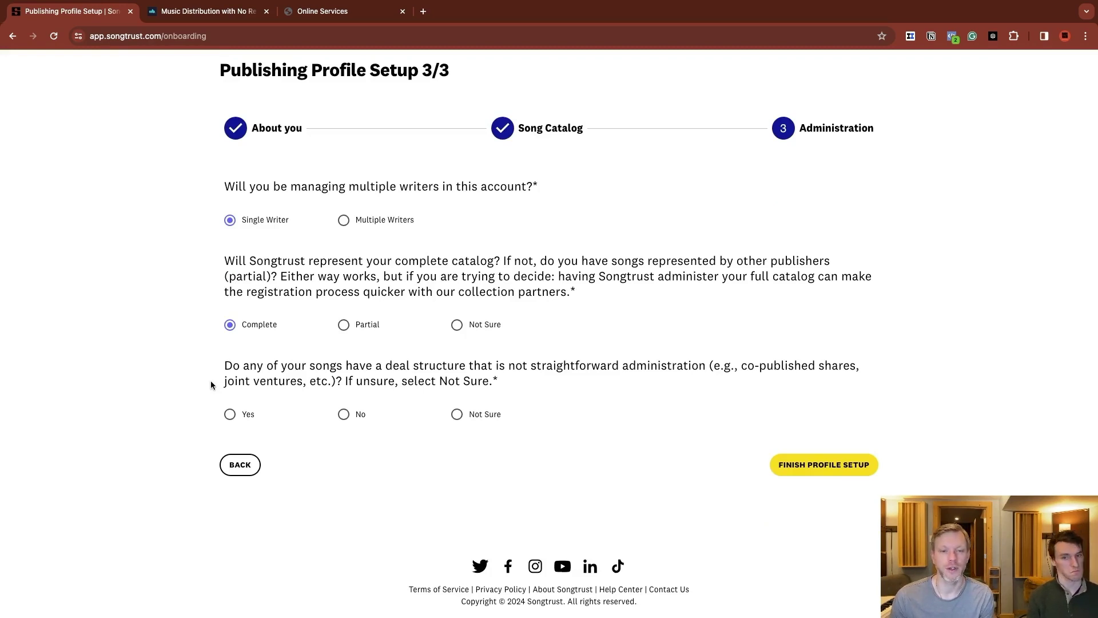
scroll(358, 357, down, 1)
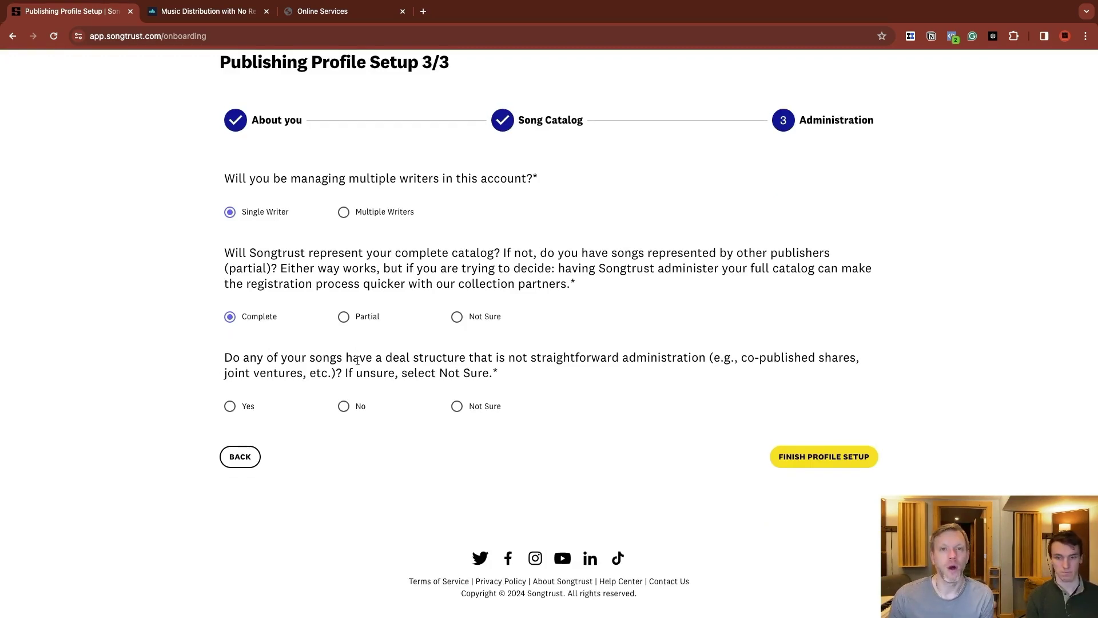
click(343, 406)
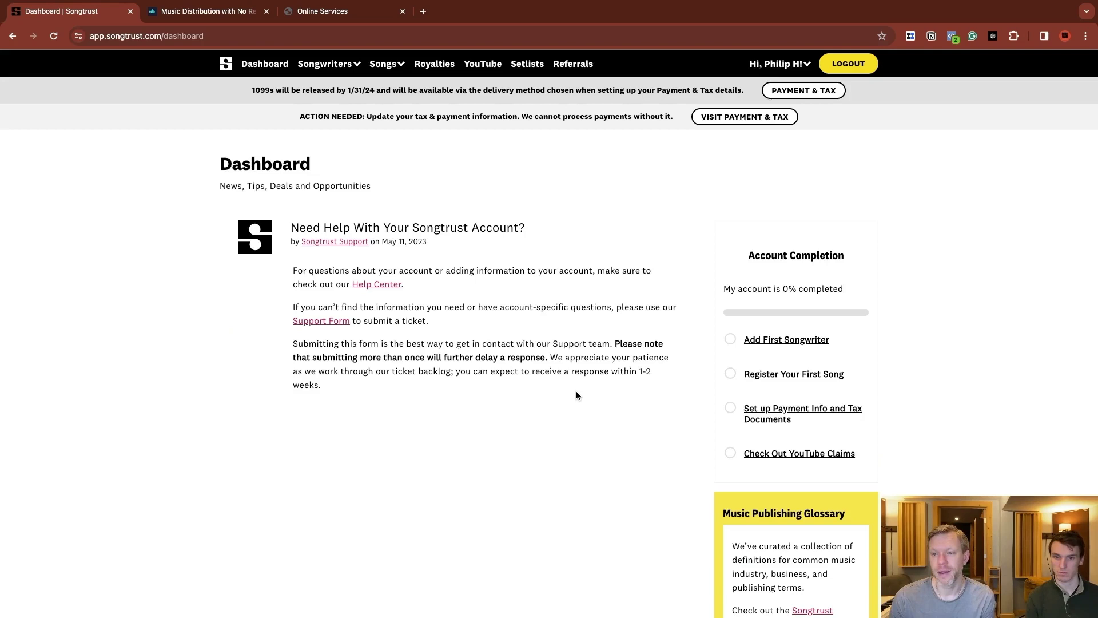
- Review the Dashboard and choose Add First Songwriter under Account Completion
scroll(577, 394, down, 1)
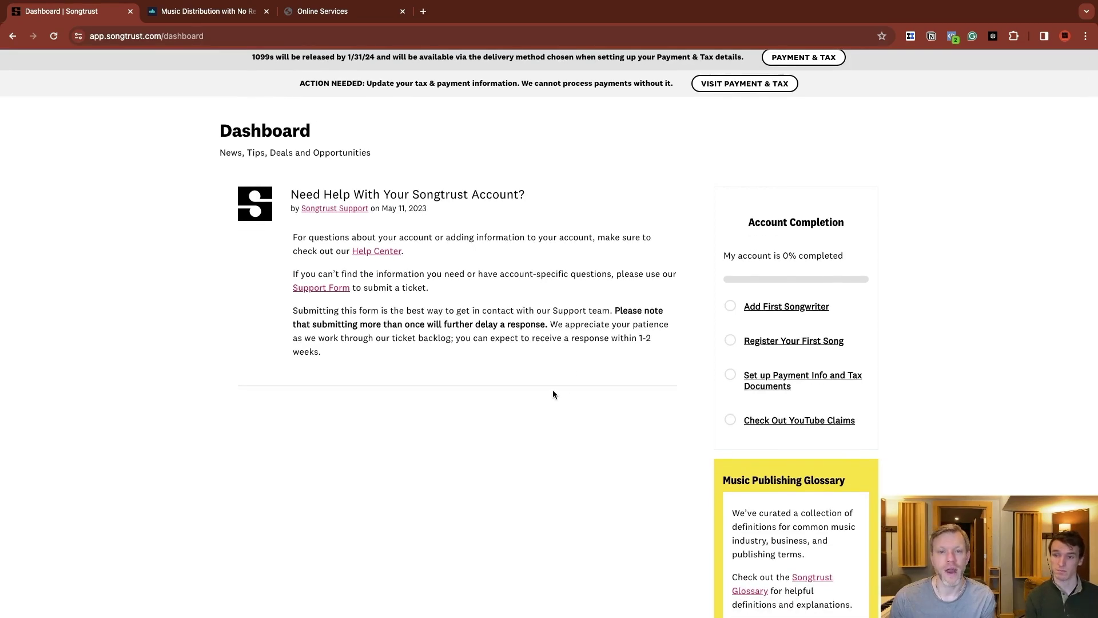
scroll(553, 393, up, 1)
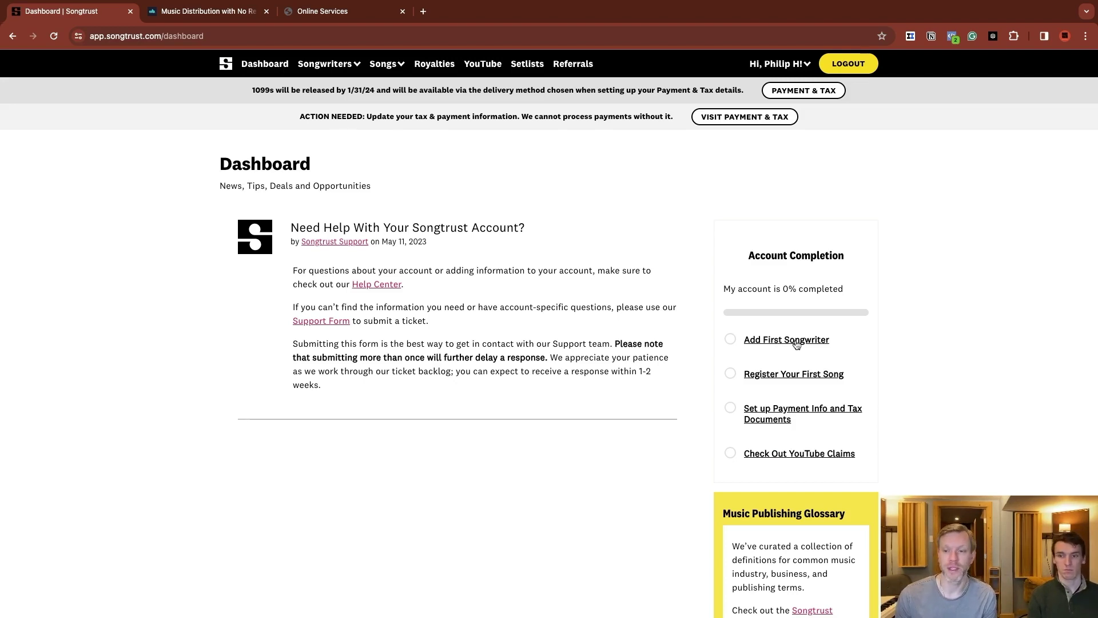
click(795, 343)
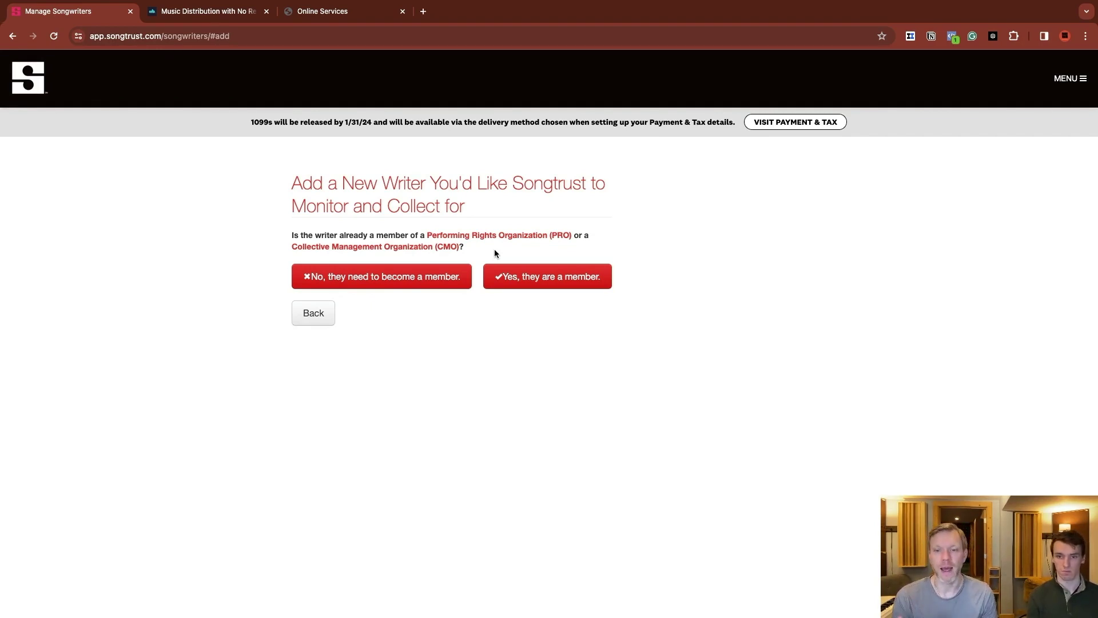
- Answer Yes with BMI as the writer's PRO and continue to the Basic Information form
click(546, 279)
click(366, 331)
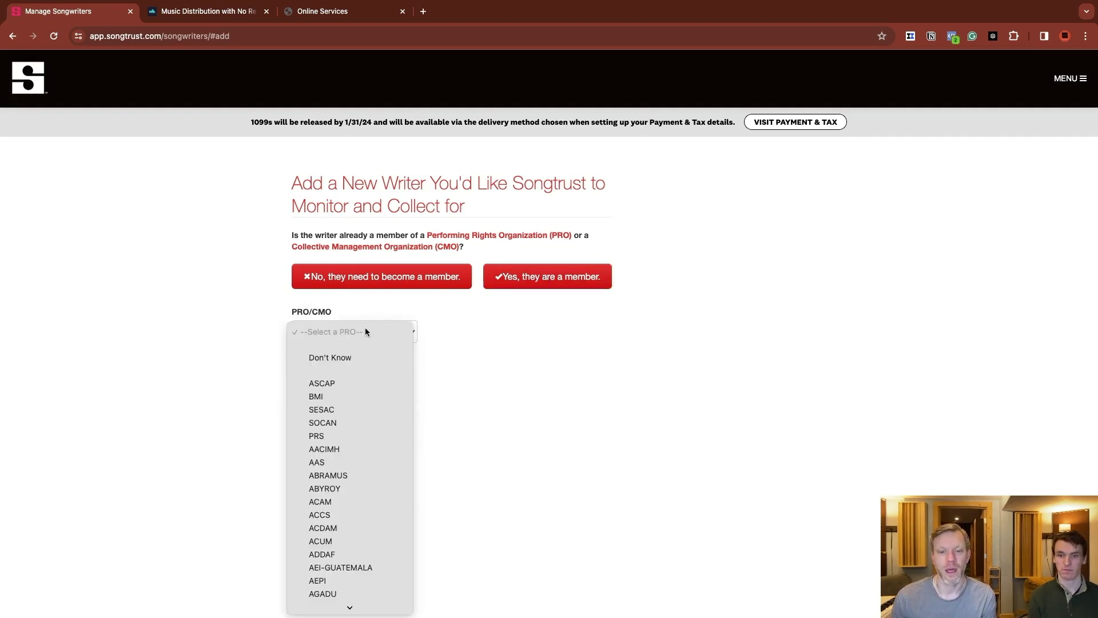
click(362, 396)
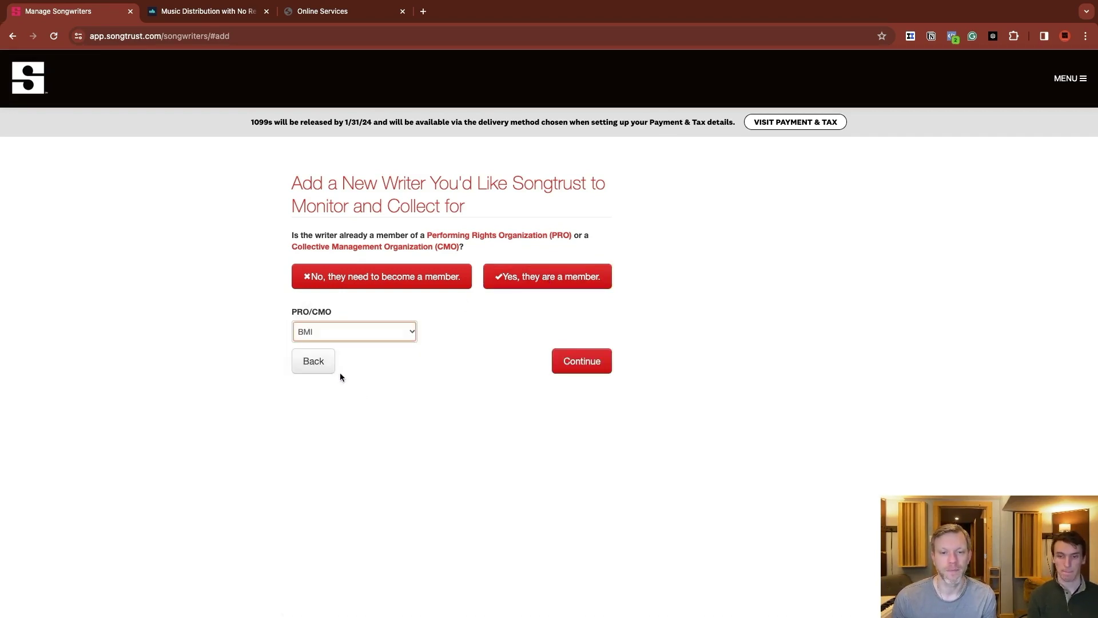
click(588, 360)
click(324, 280)
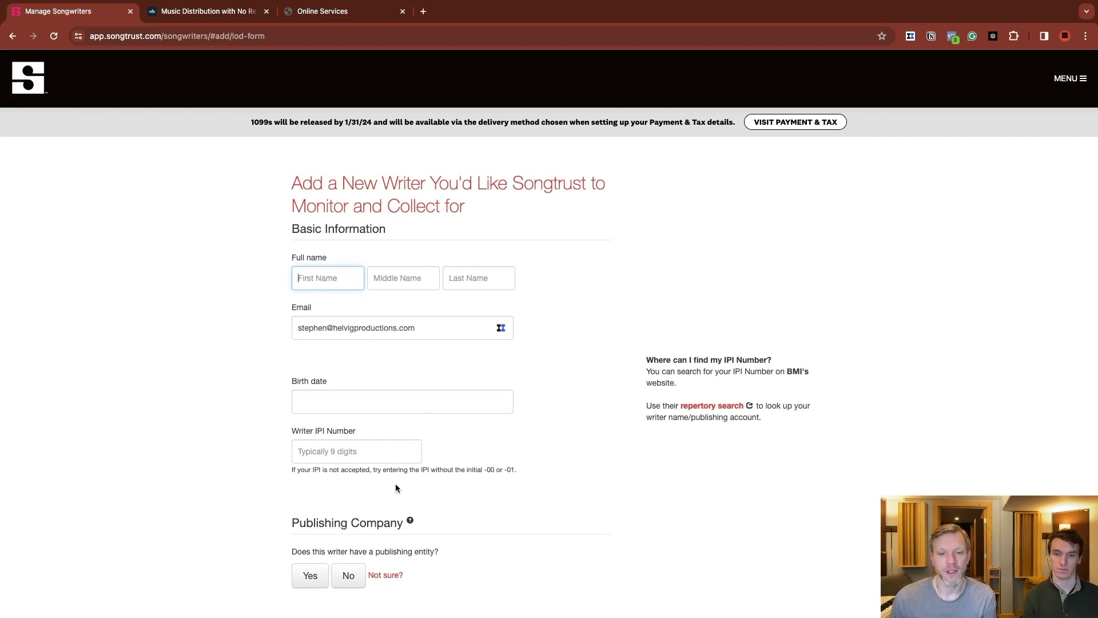
- Enter the writer's IPI number and answer No to having a publishing entity
click(371, 452)
drag(314, 431, 364, 436)
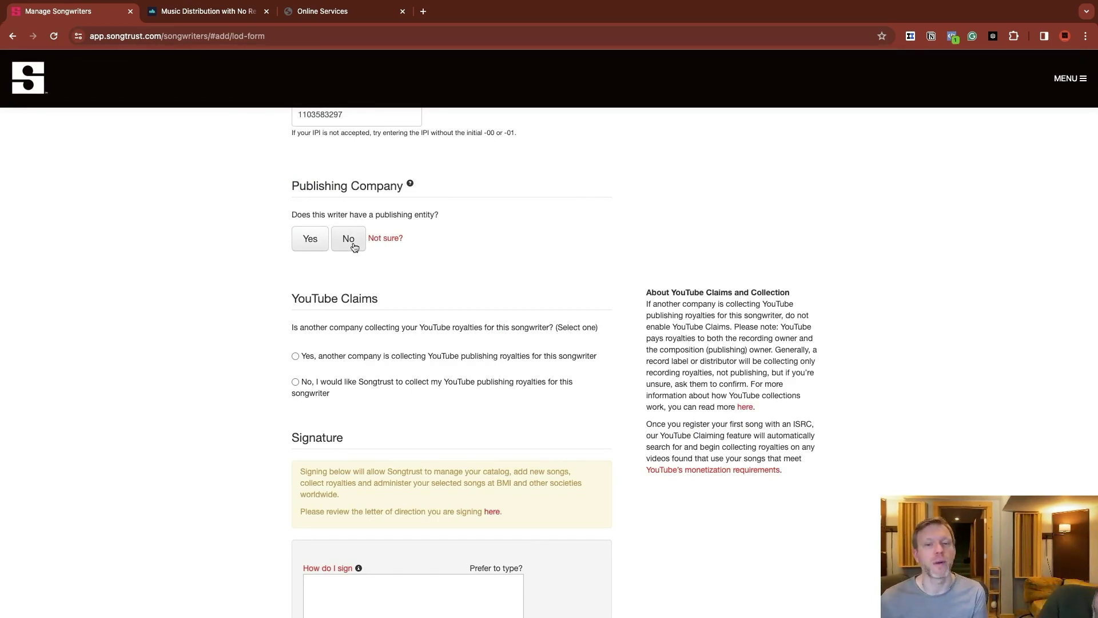
click(353, 248)
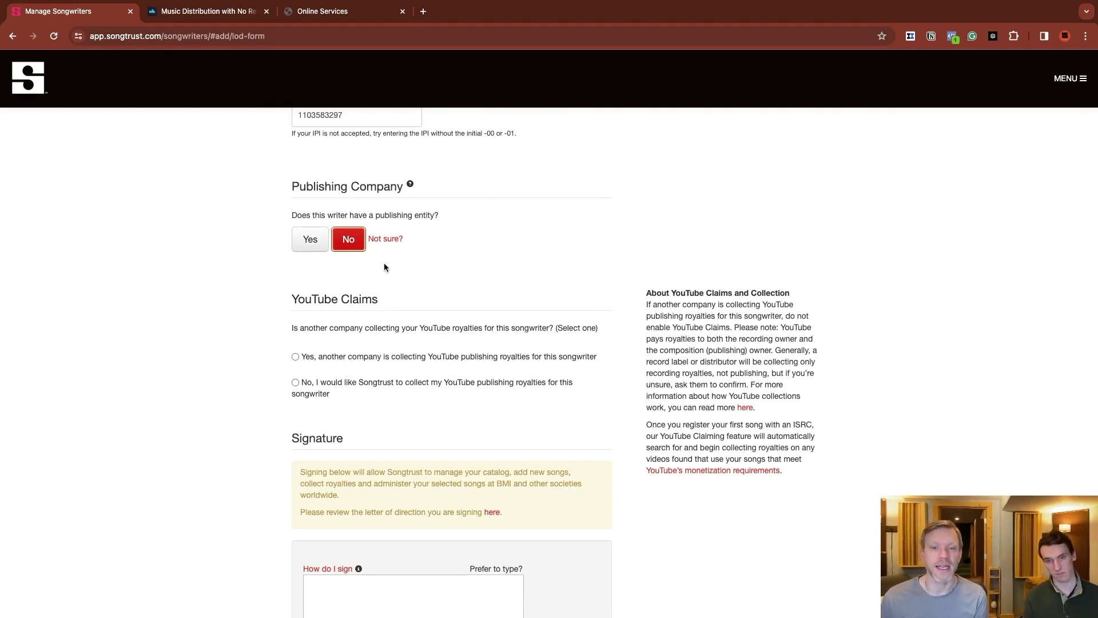
- Briefly try Yes for a publishing company with BMI affiliation, then switch back to No
click(310, 240)
click(338, 289)
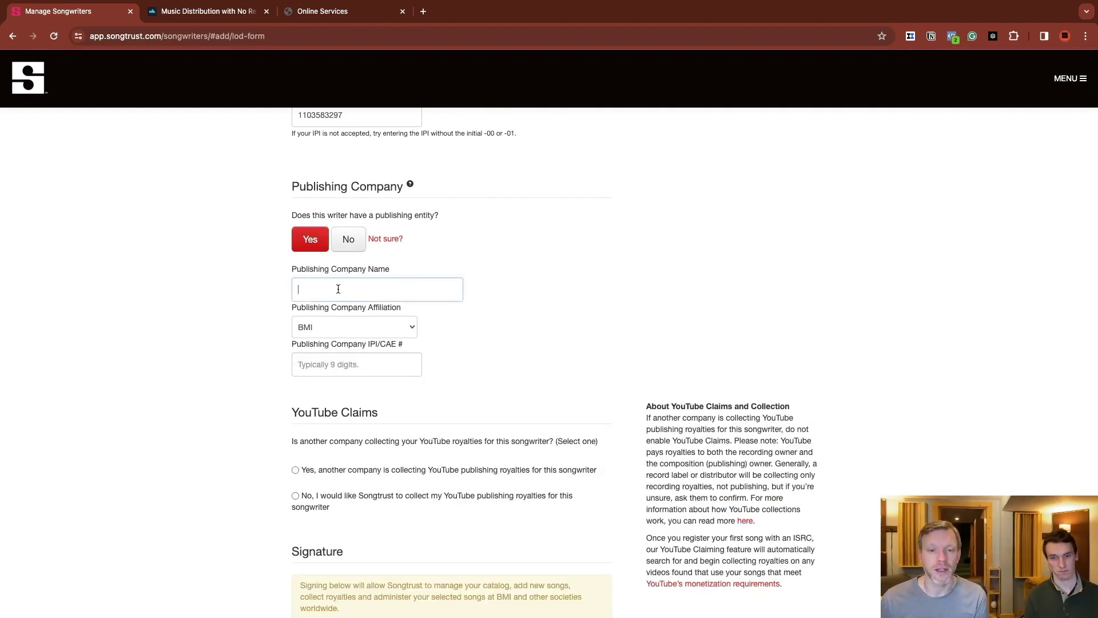
click(331, 331)
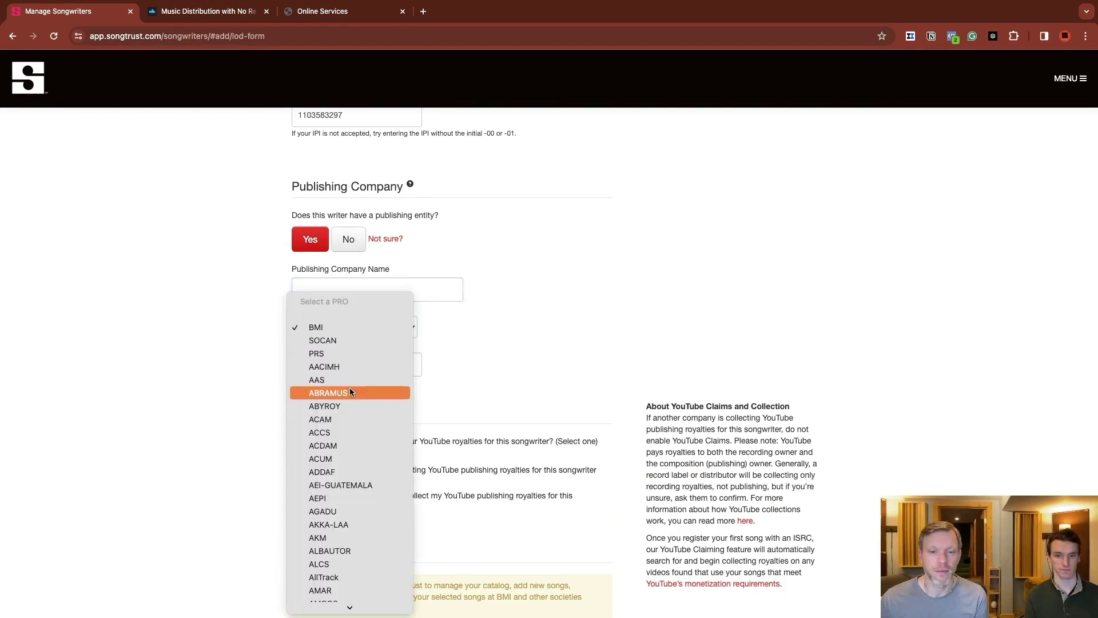
click(514, 321)
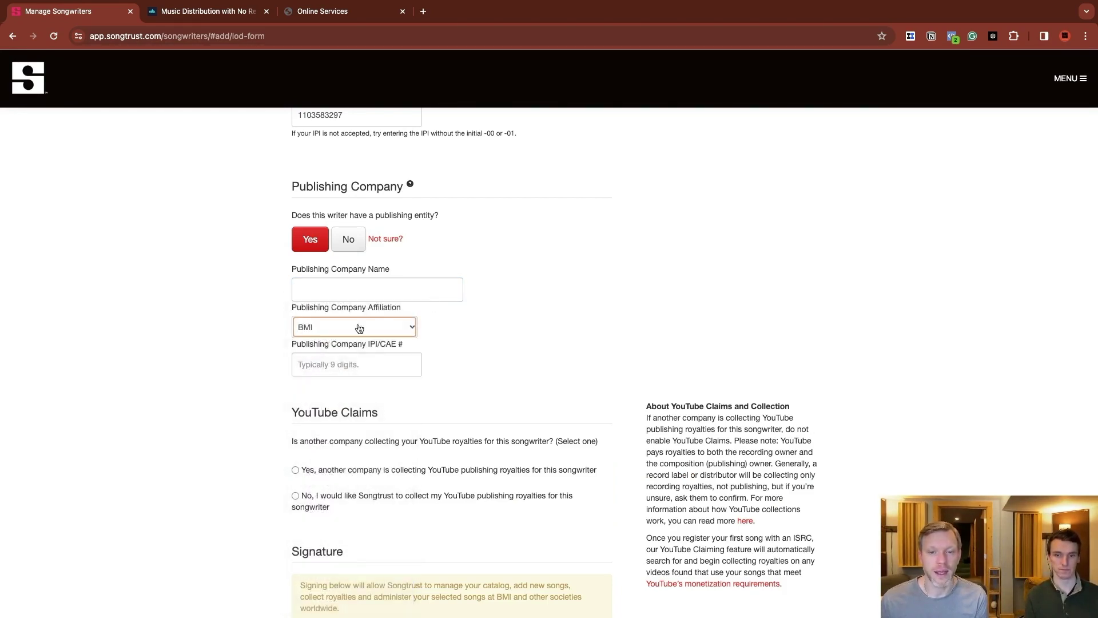
click(332, 366)
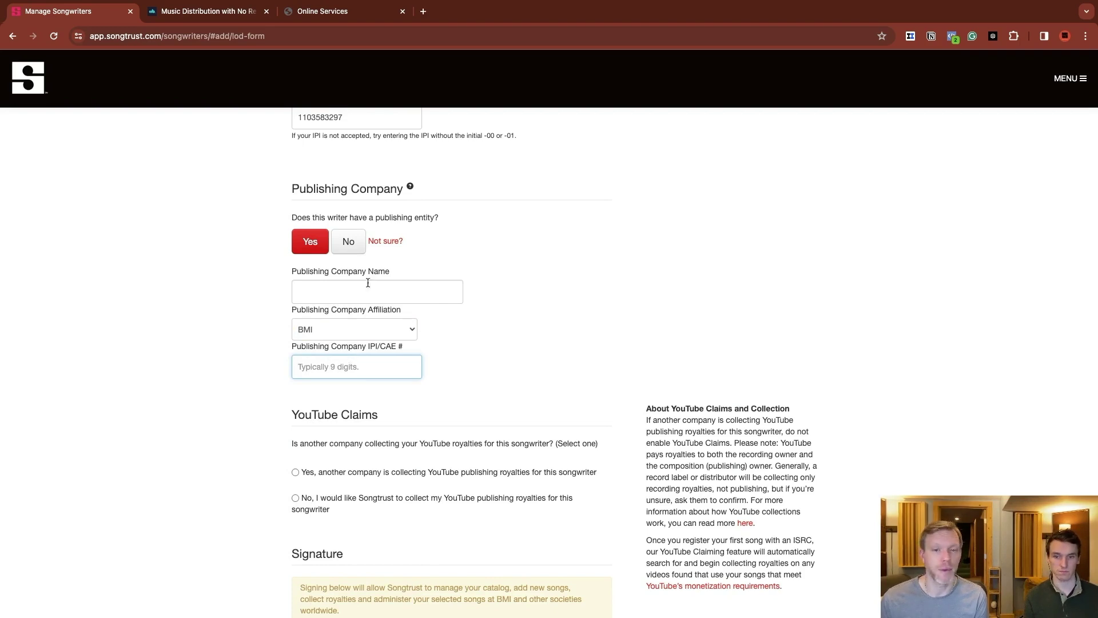
click(350, 241)
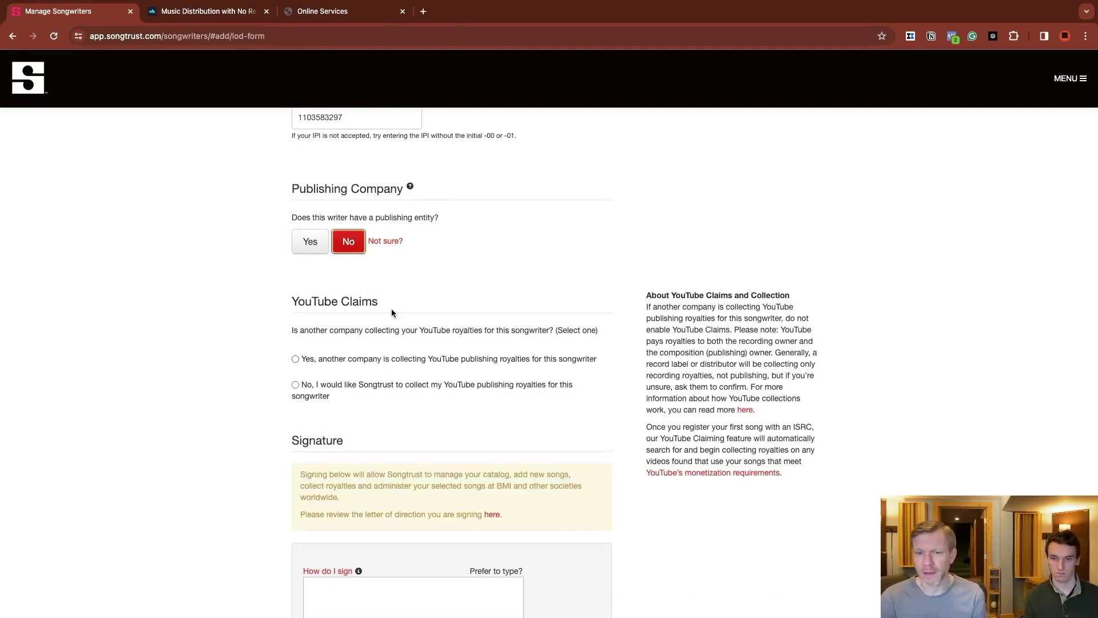
- Under YouTube Claims, select 'Yes, another company is collecting YouTube publishing royalties'
scroll(410, 247, down, 3)
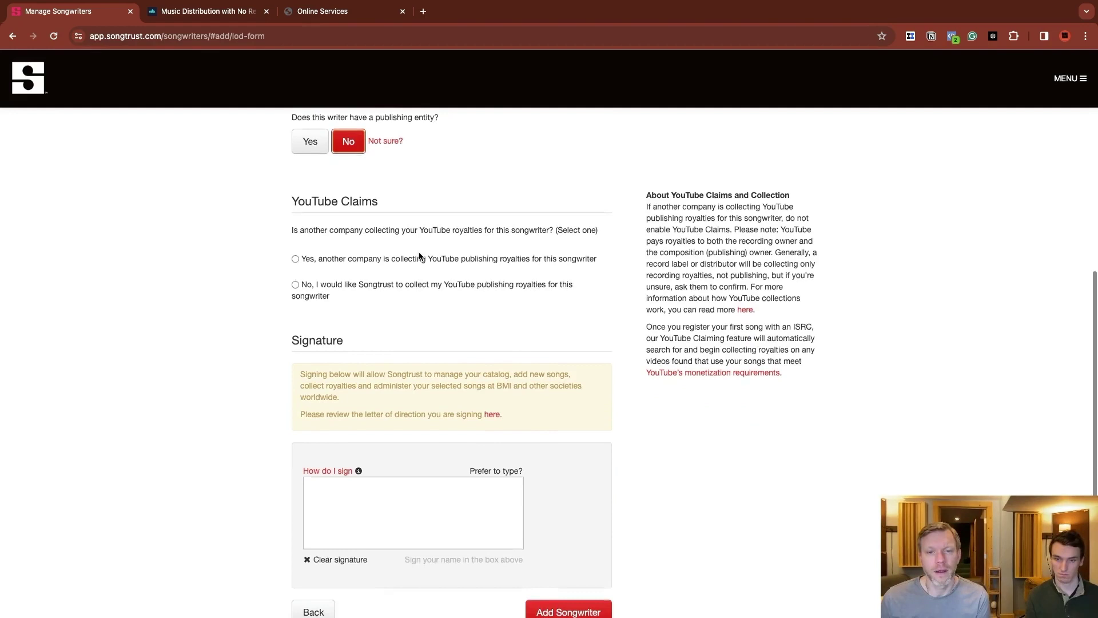
scroll(419, 258, down, 1)
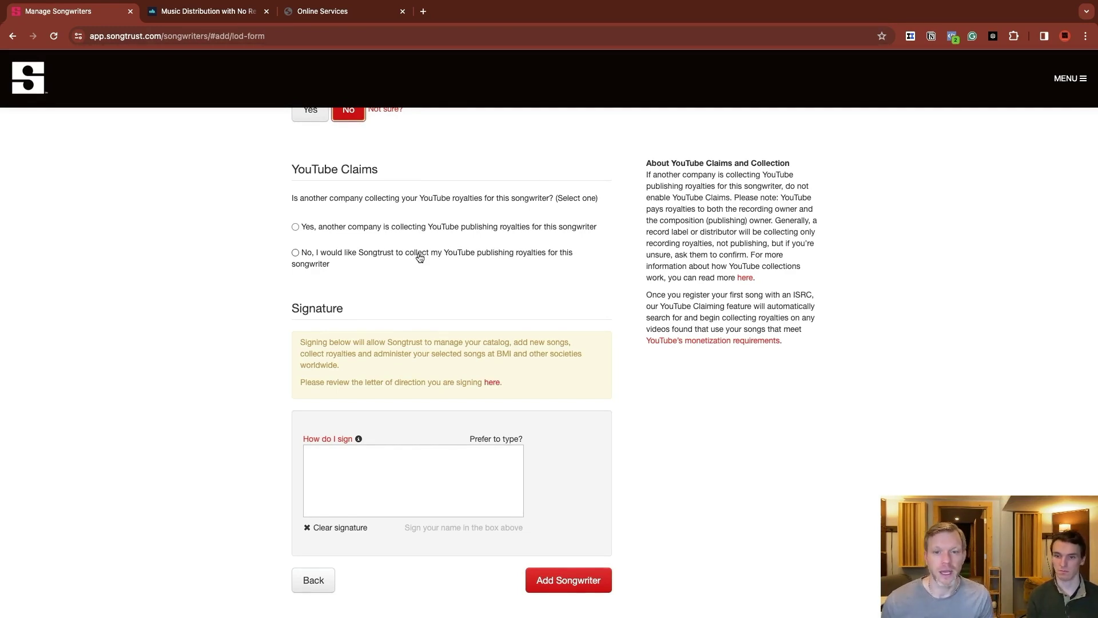
click(336, 256)
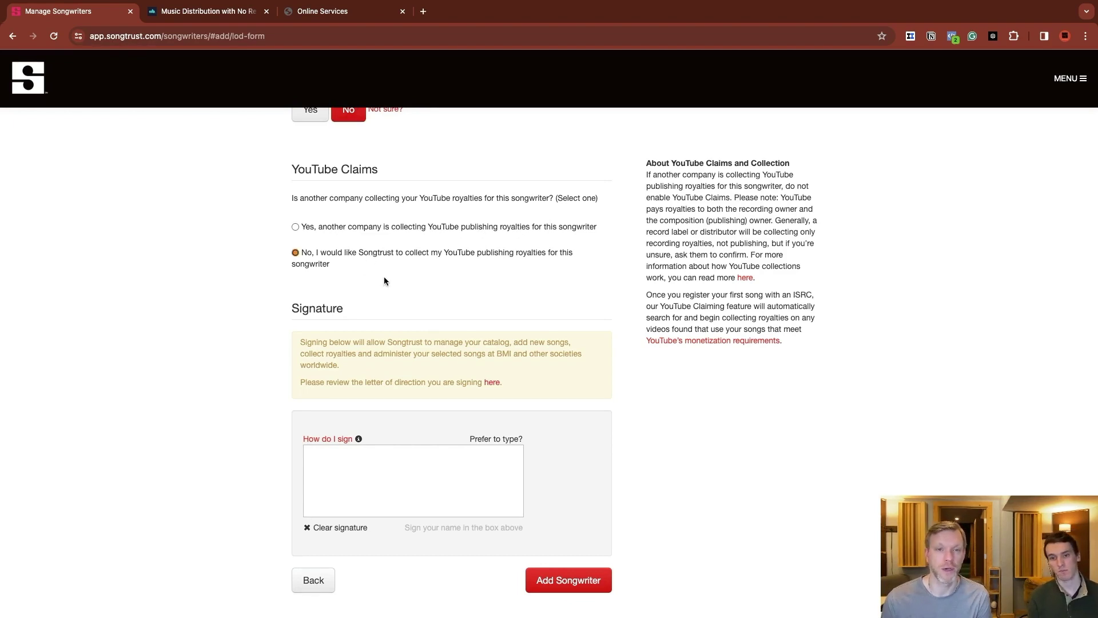
click(363, 229)
click(362, 254)
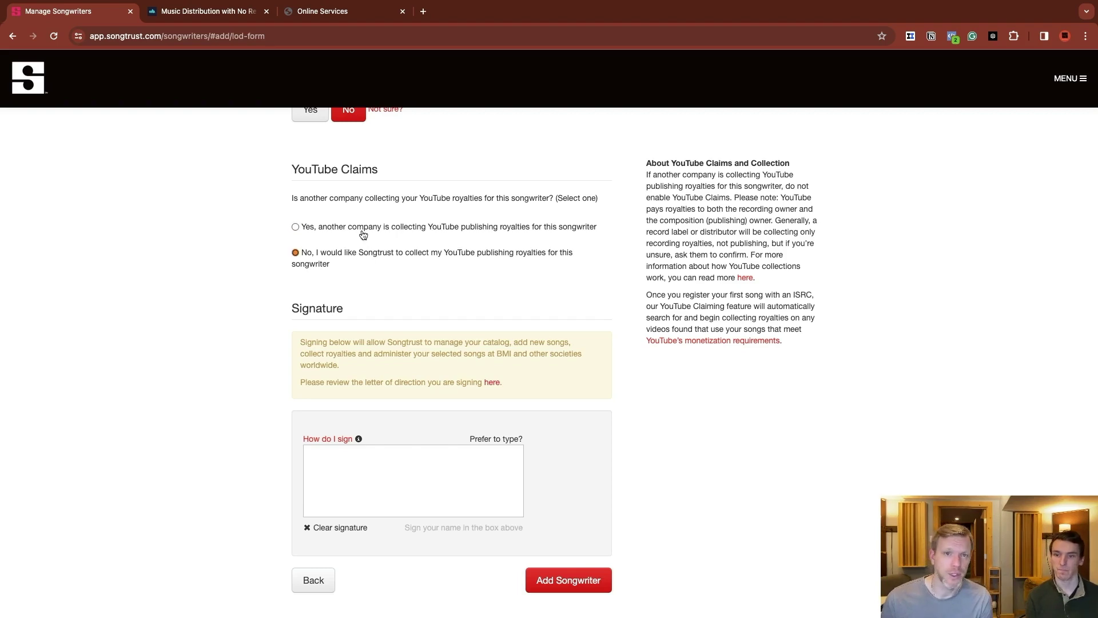
click(364, 229)
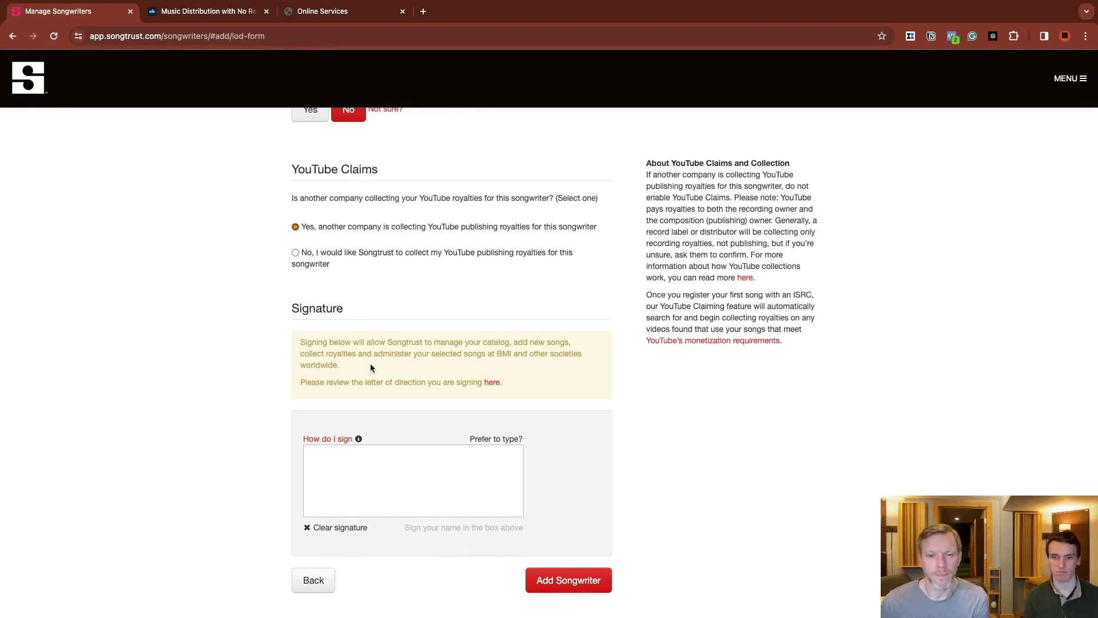
- Draw a signature, accept it, and submit the new songwriter with Add Songwriter
click(382, 458)
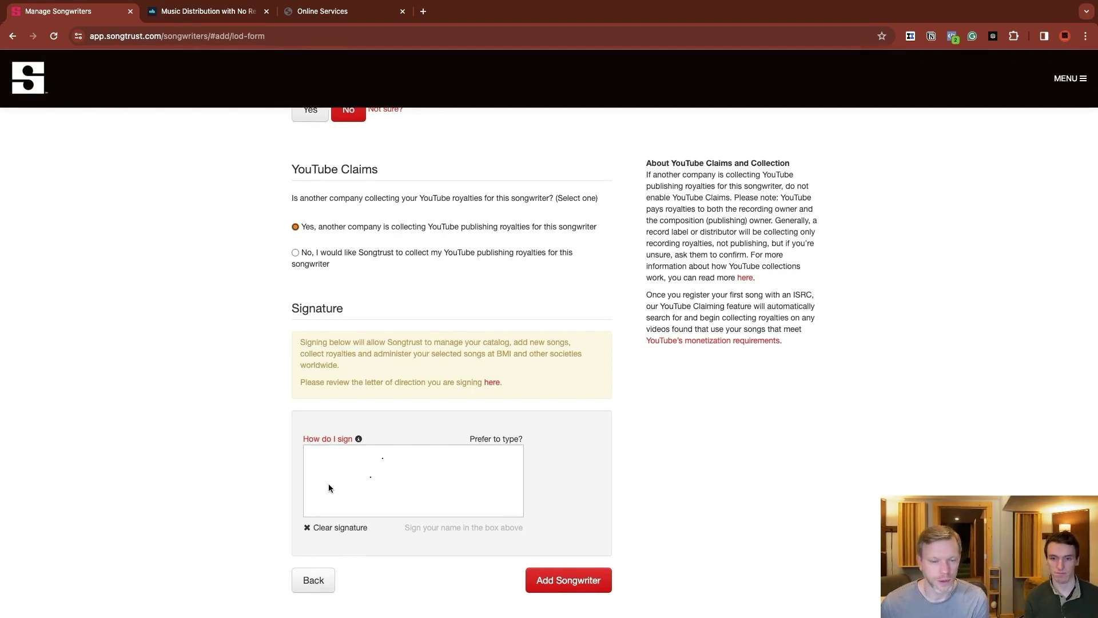
drag(306, 506, 421, 480)
drag(443, 463, 503, 498)
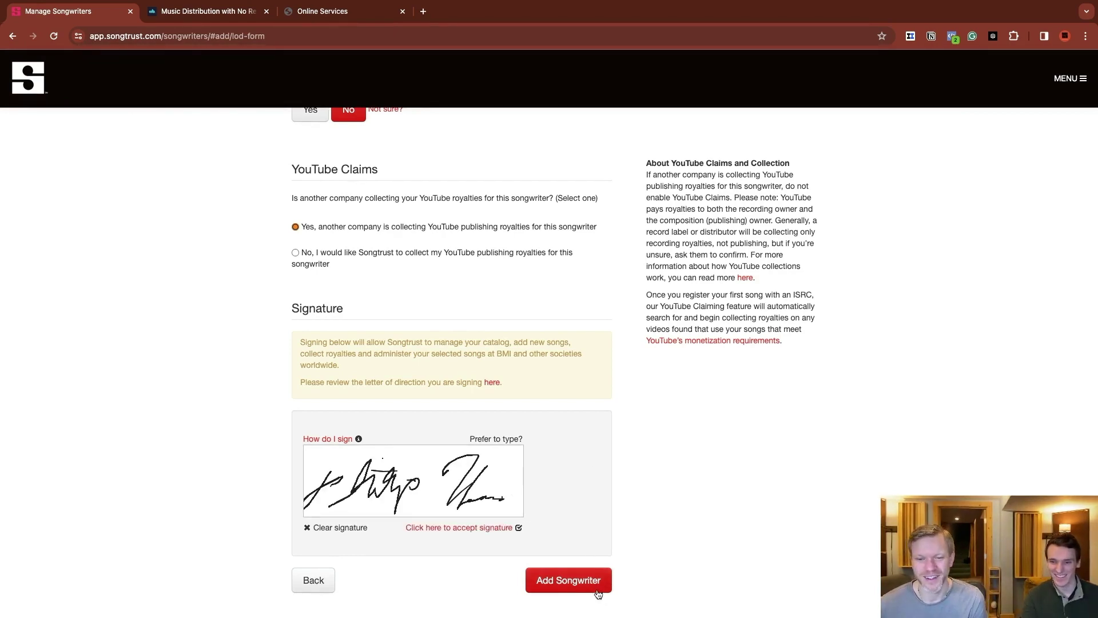
click(428, 526)
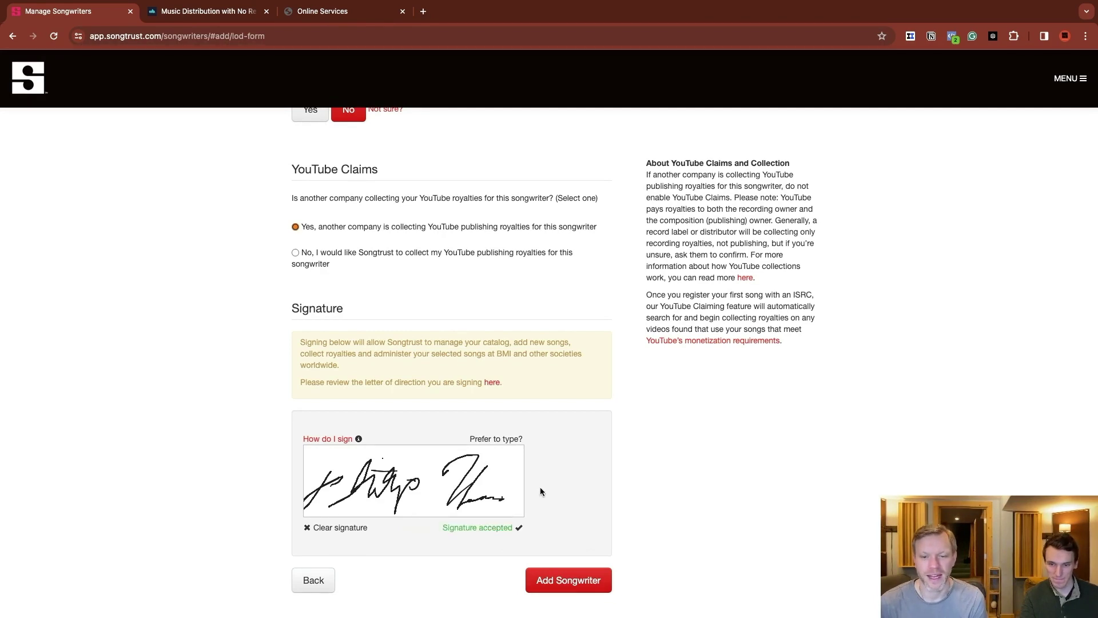
click(558, 581)
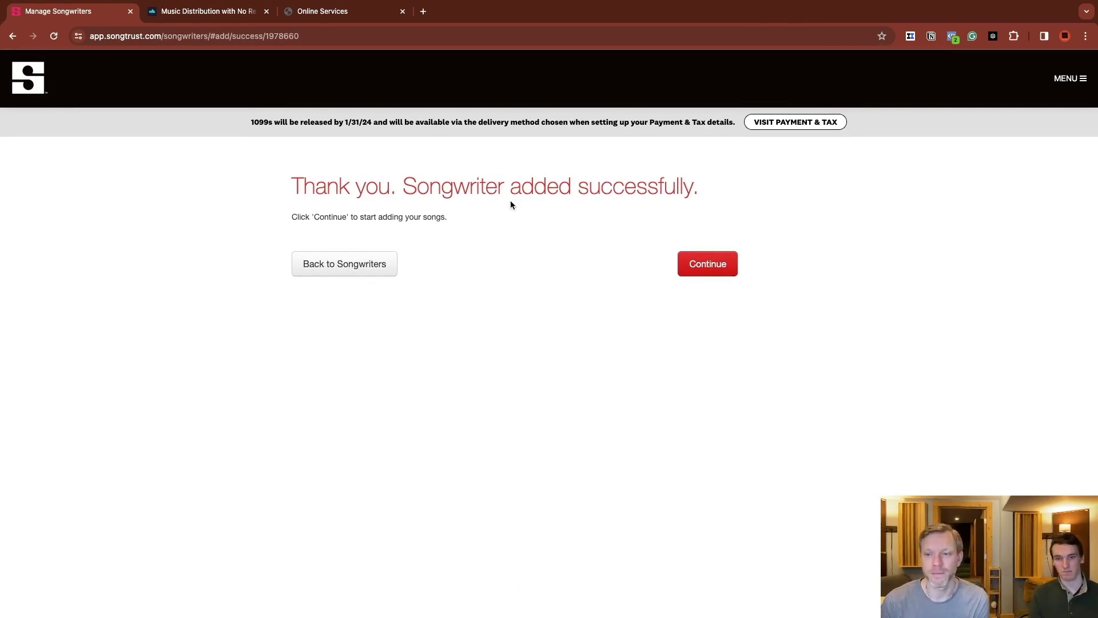
- Continue to the Add a New Song form and enter the title 'Intensify'
click(698, 269)
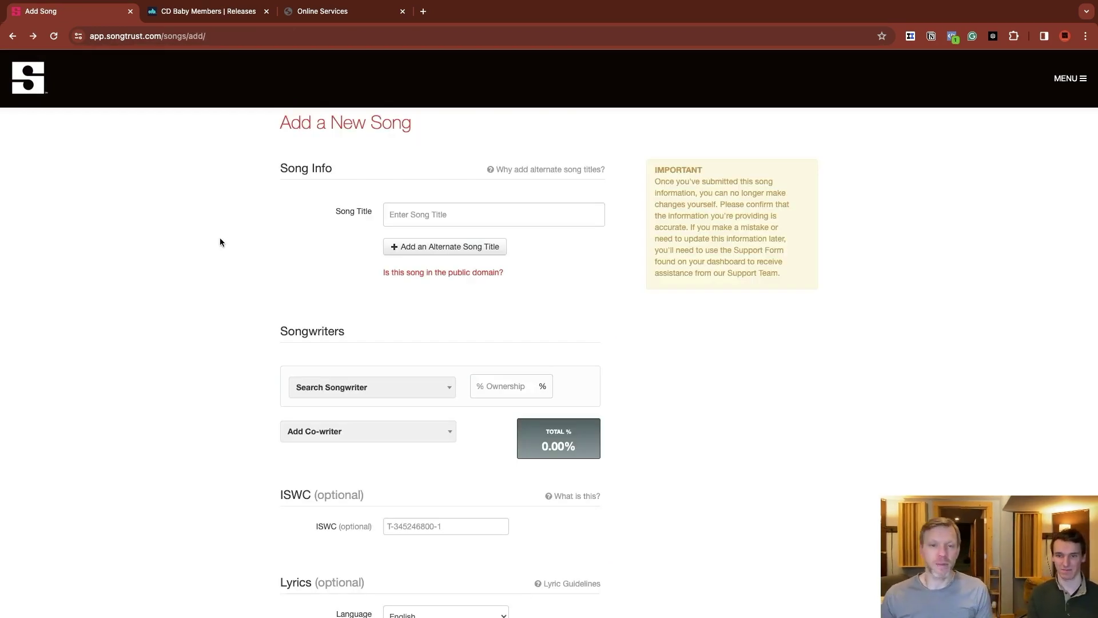
click(446, 215)
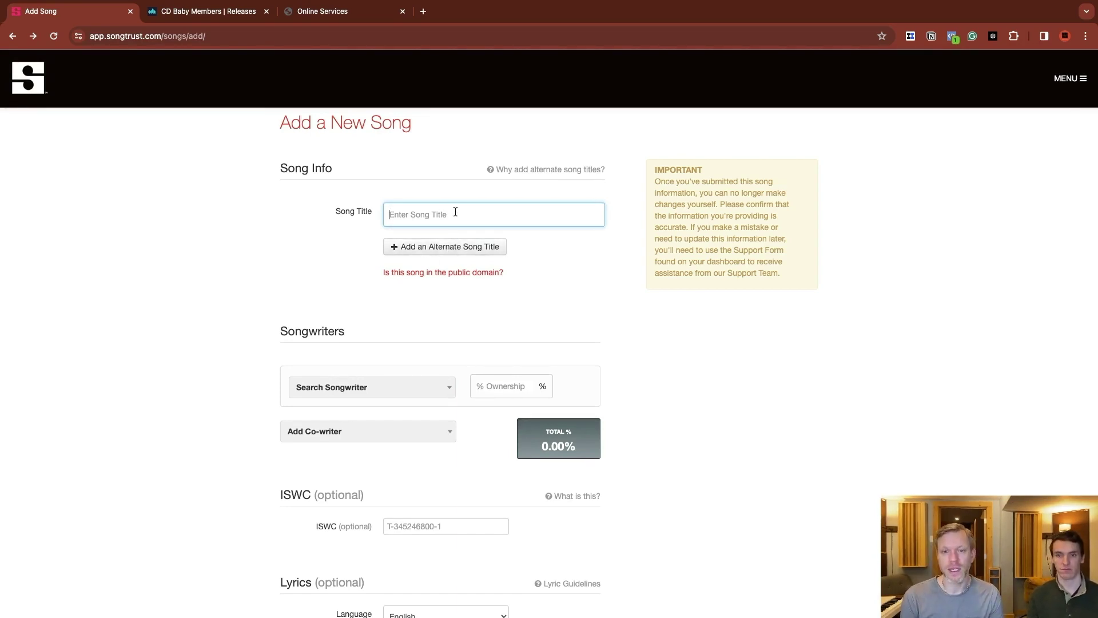
text(Intensify)
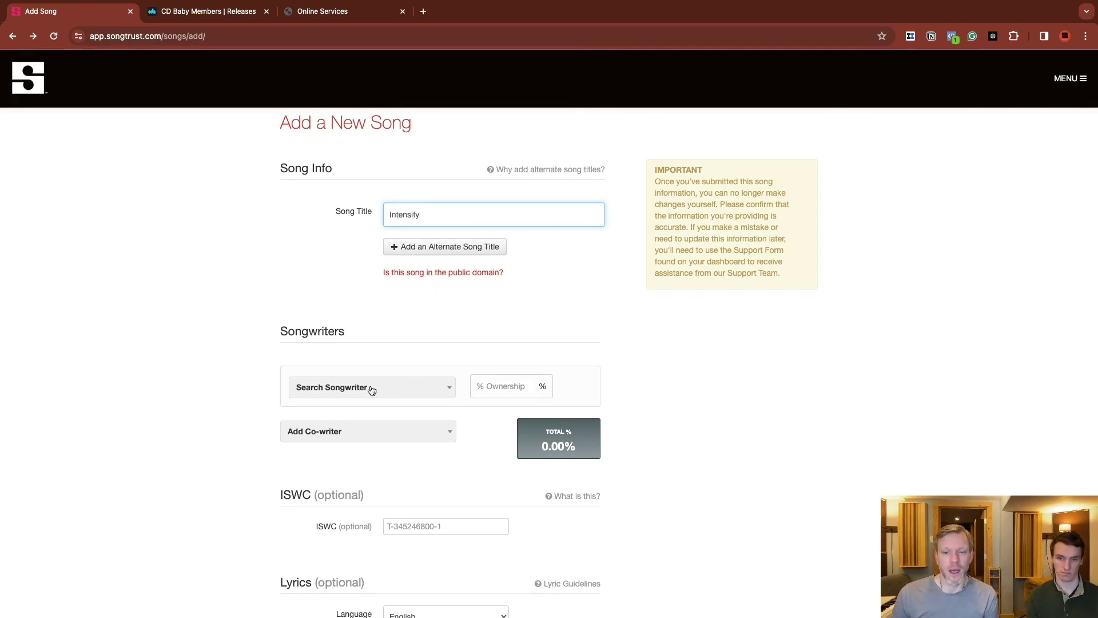
- From the Add Co-writer dropdown, choose Search Songwriter to raise the Writer Ownership Agreement question
scroll(372, 389, down, 1)
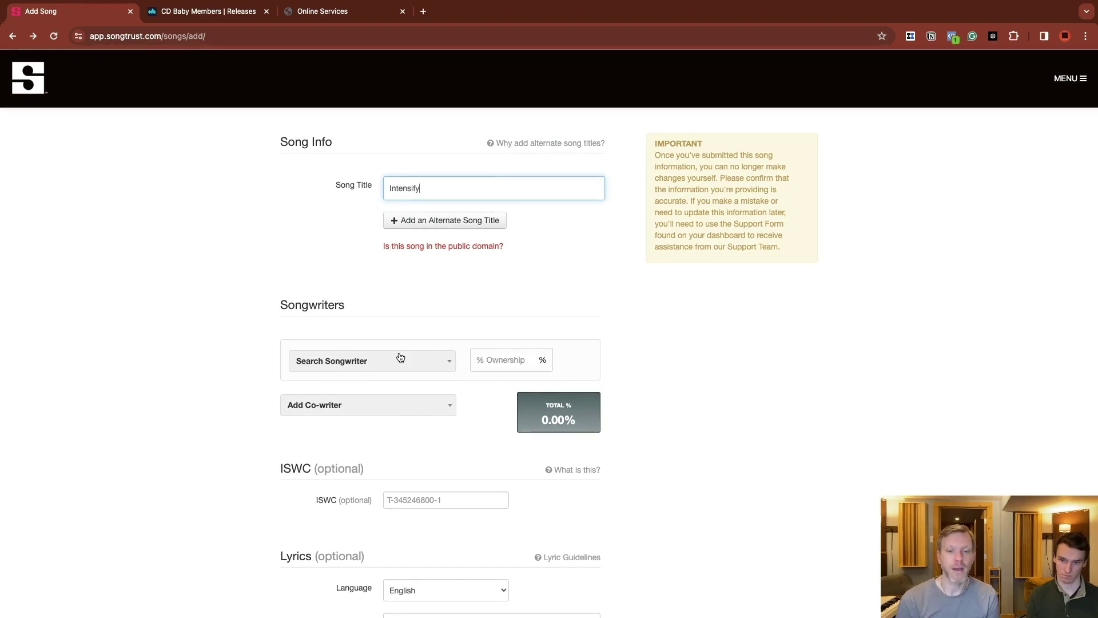
click(316, 410)
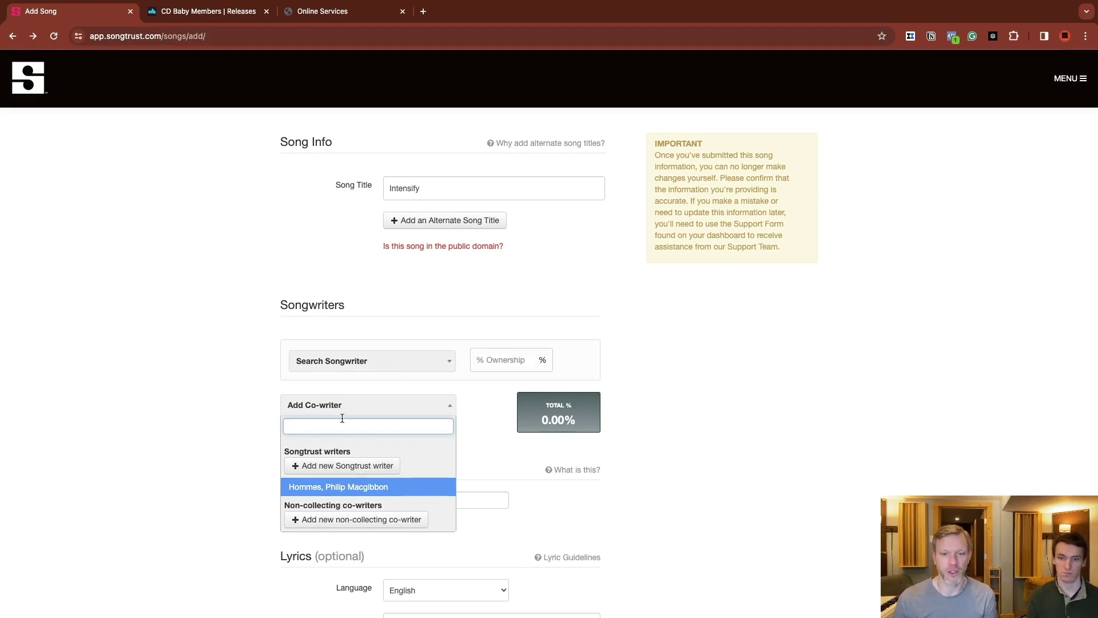
click(355, 363)
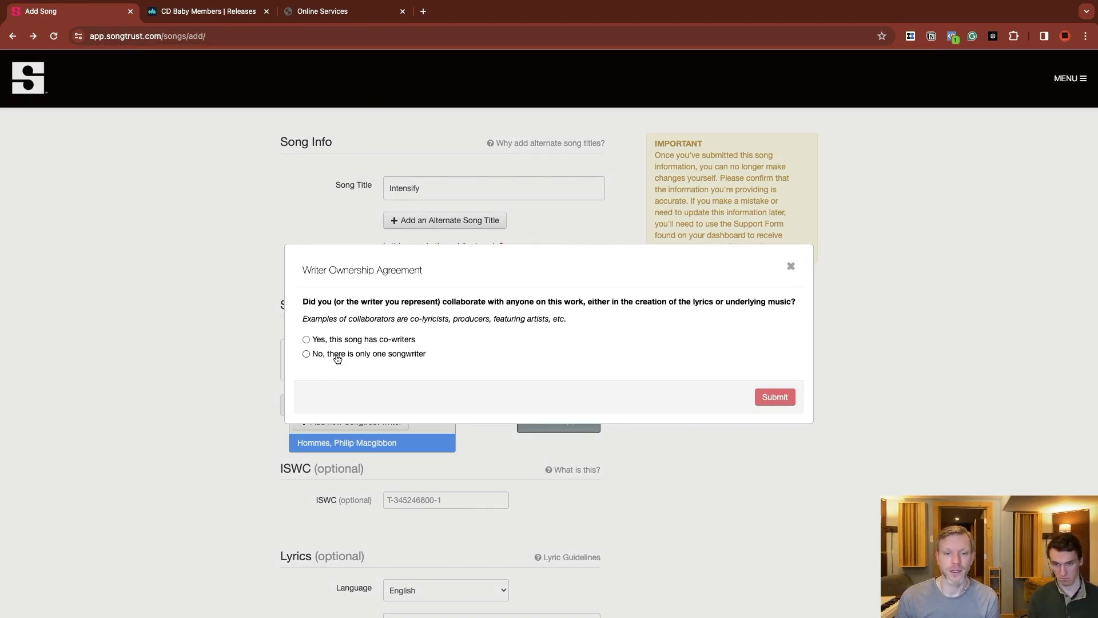
- Answer 'only one songwriter' and assign the registered writer to Intensify at 100% ownership
click(337, 354)
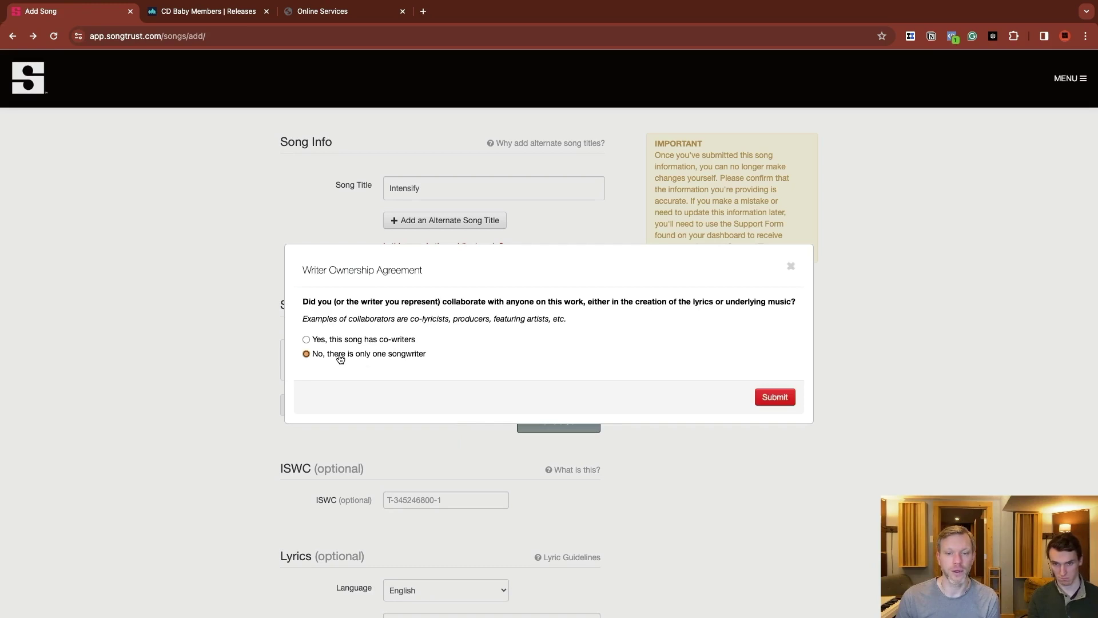
click(780, 398)
click(387, 367)
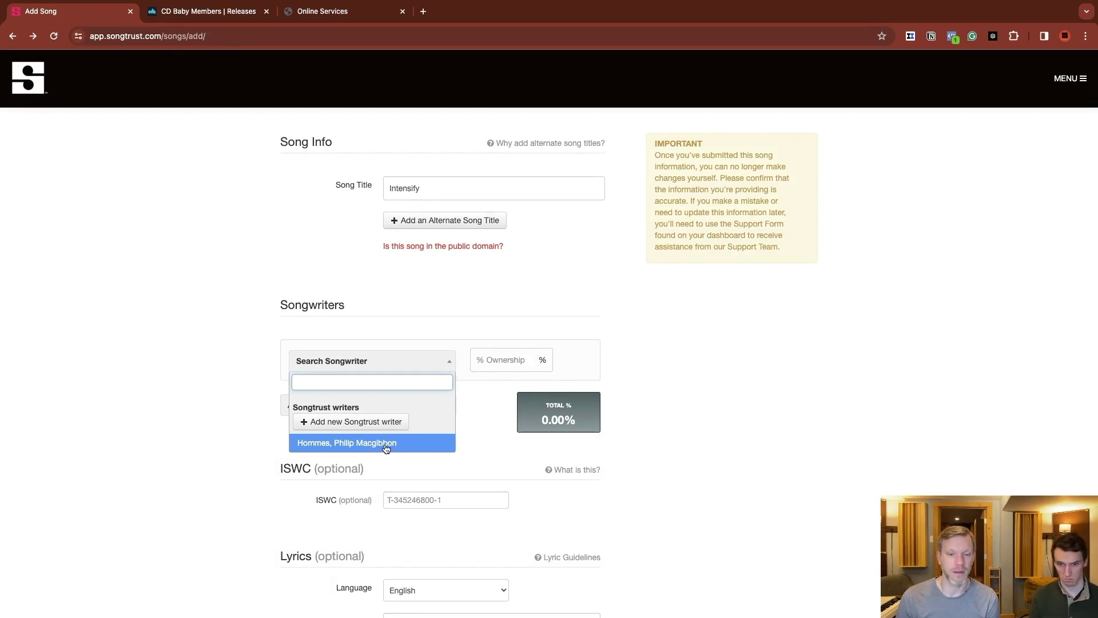
click(386, 445)
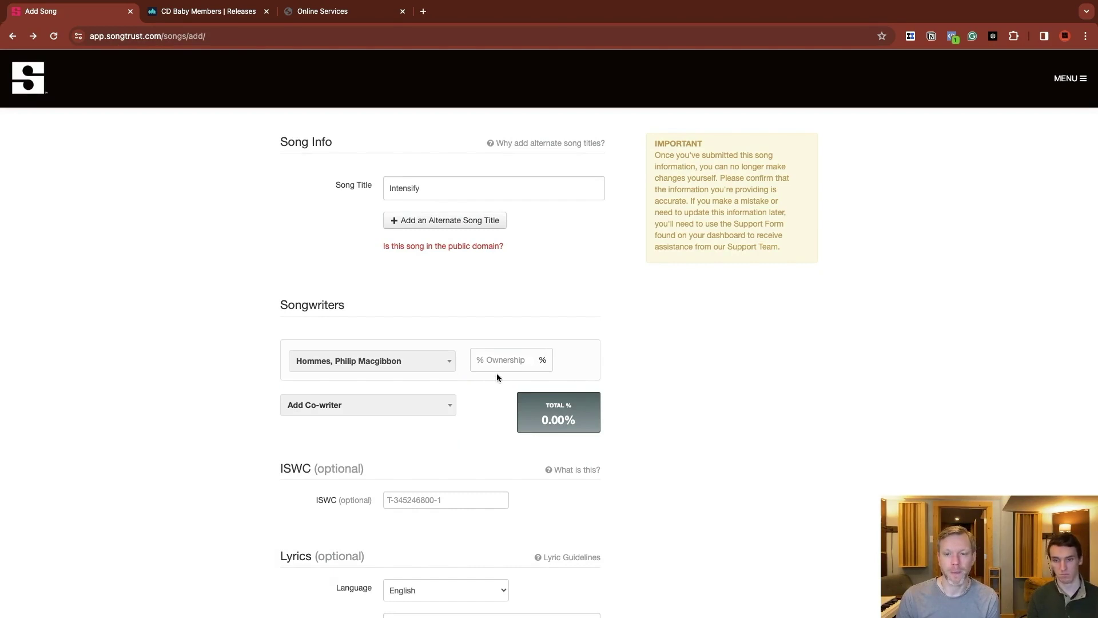
click(508, 358)
text(100)
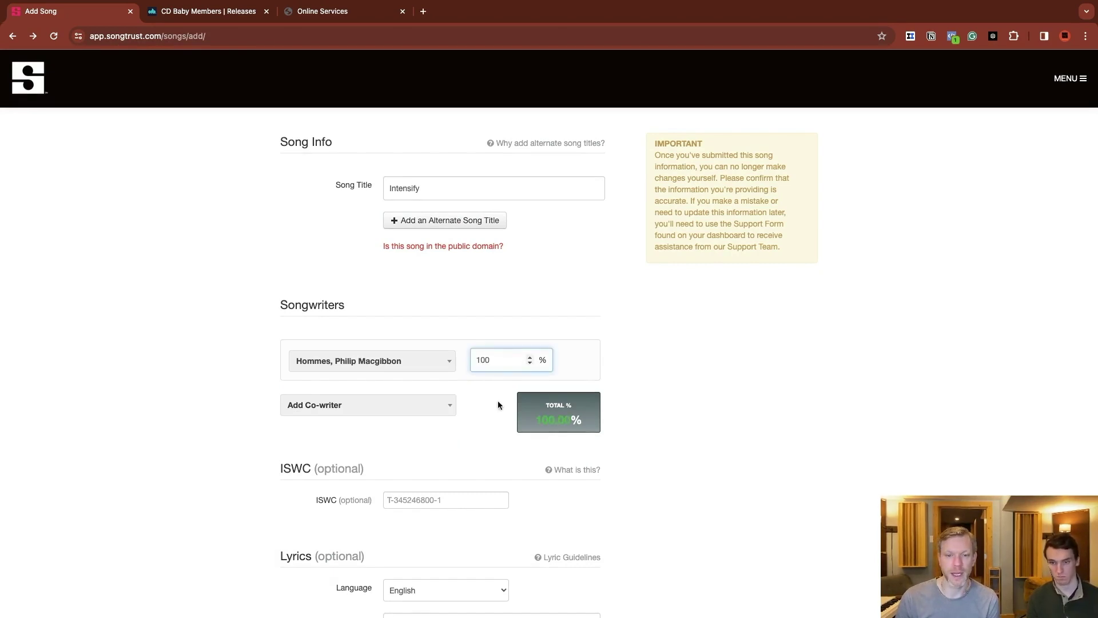
click(482, 419)
scroll(475, 433, down, 1)
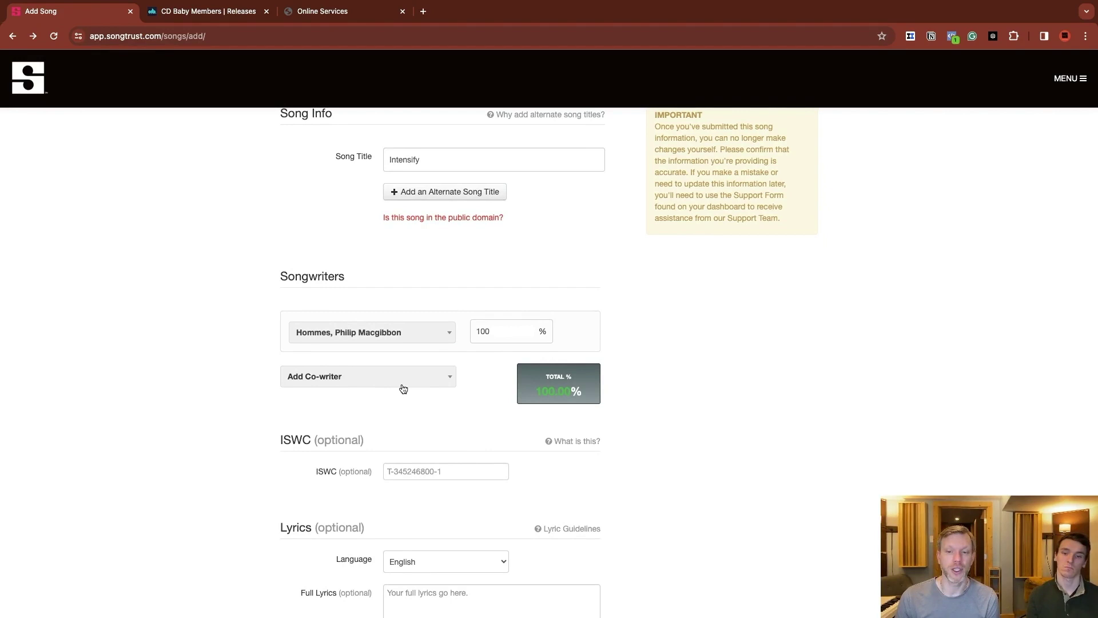
scroll(376, 390, down, 2)
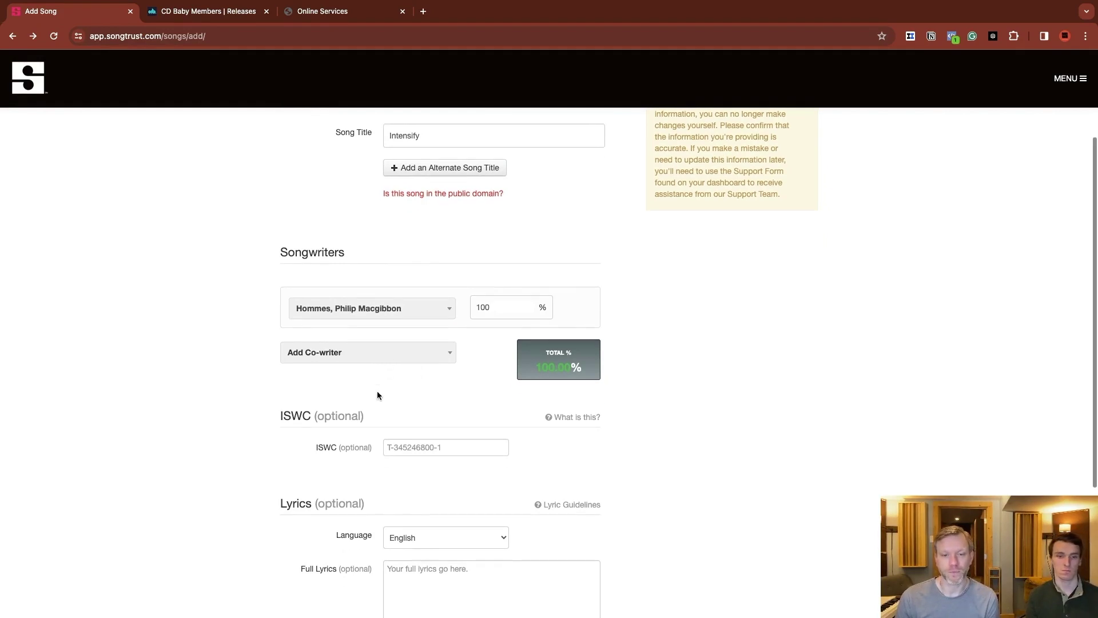
mouse_move(551, 376)
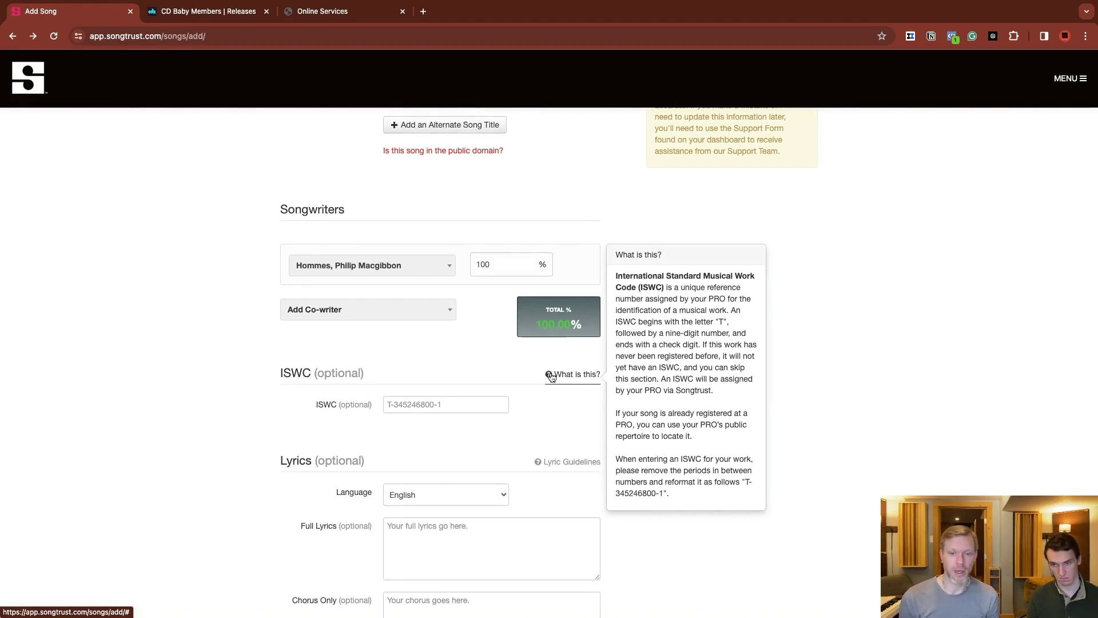
click(405, 406)
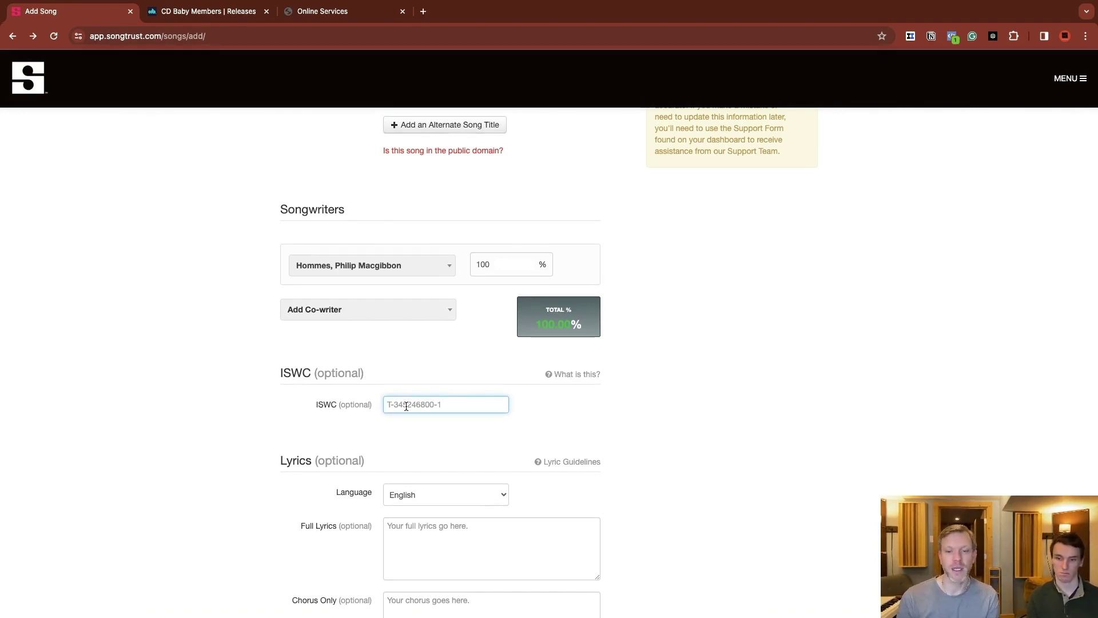
scroll(423, 426, down, 2)
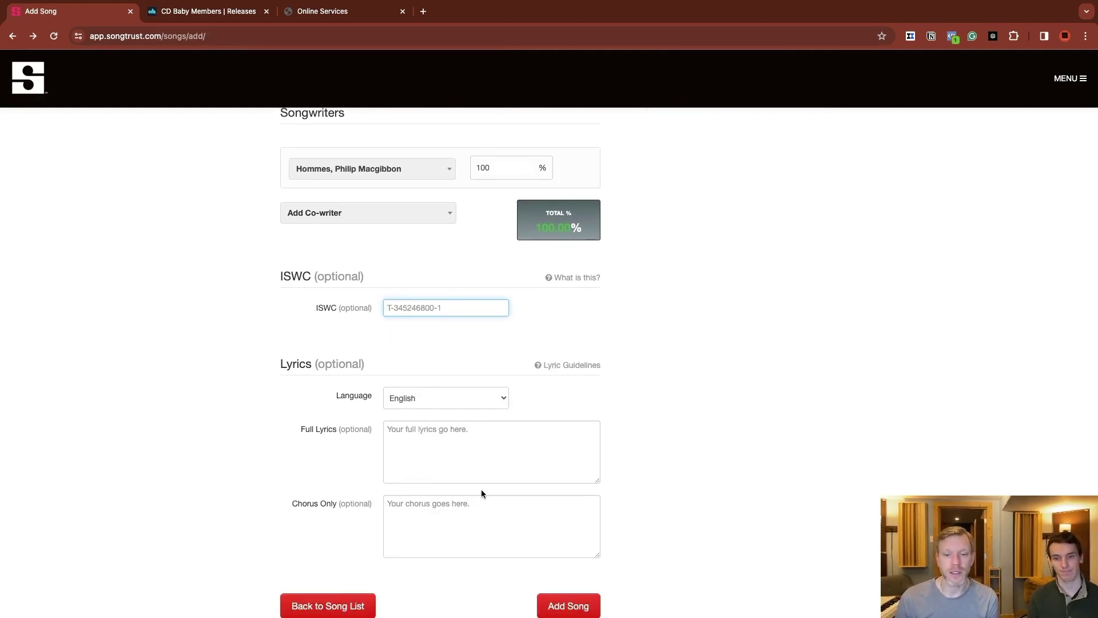
scroll(482, 489, down, 2)
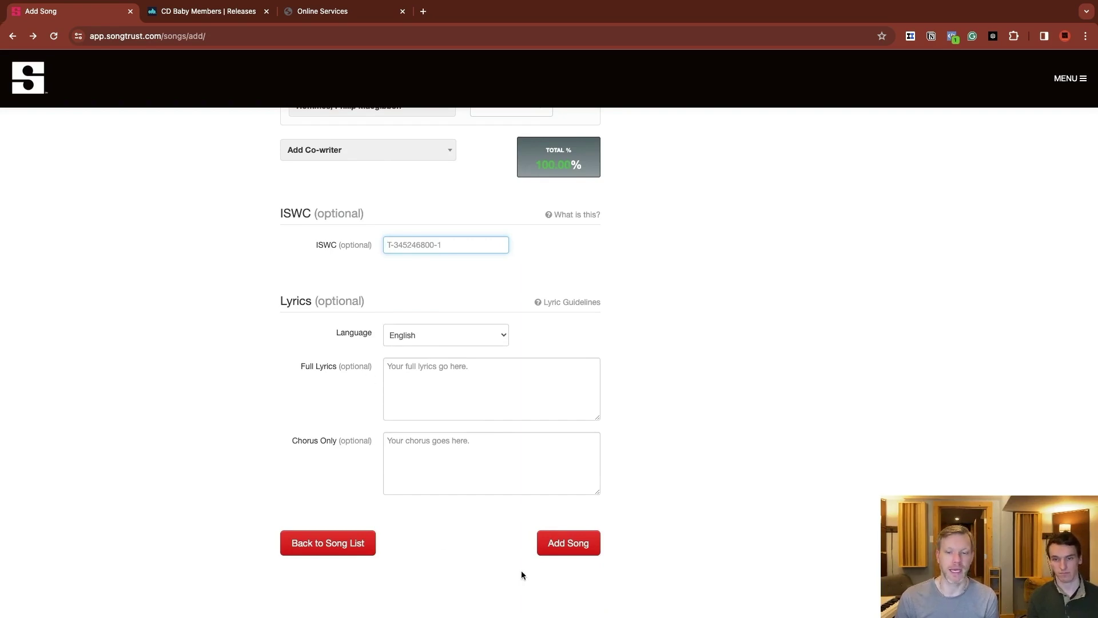
- Submit Intensify as a new song, agreeing to the Copyright Infringement Notification
click(569, 545)
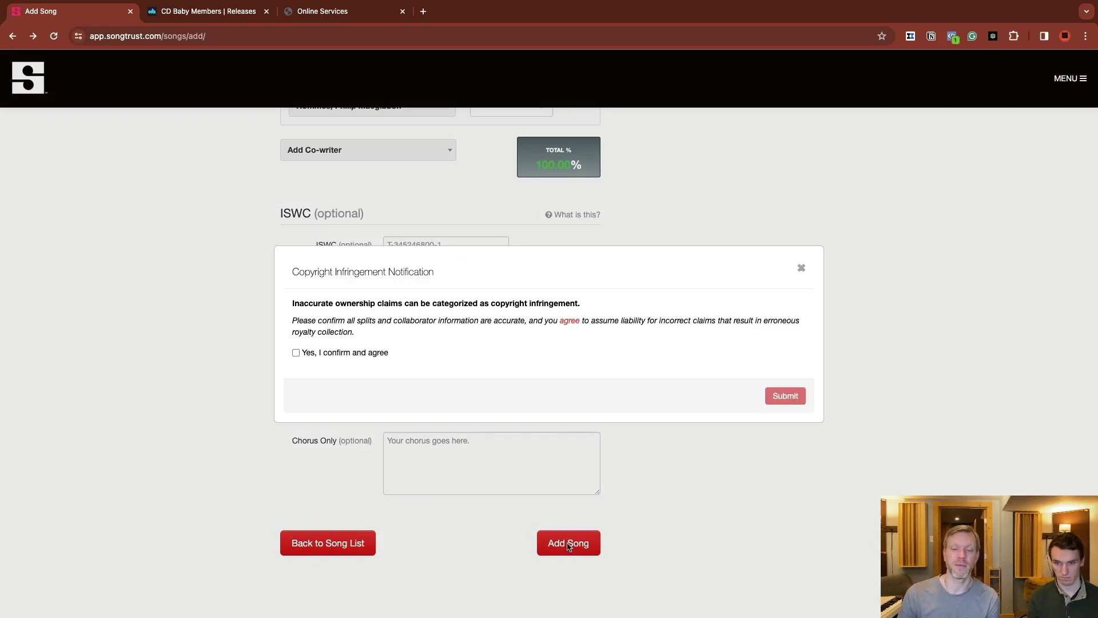
click(363, 355)
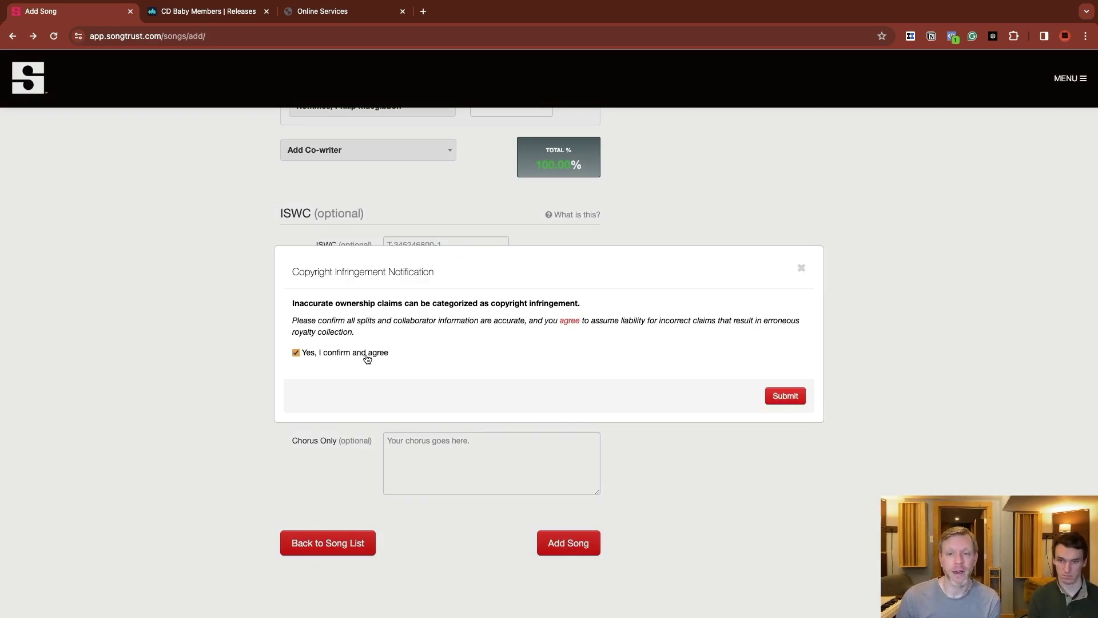
click(785, 395)
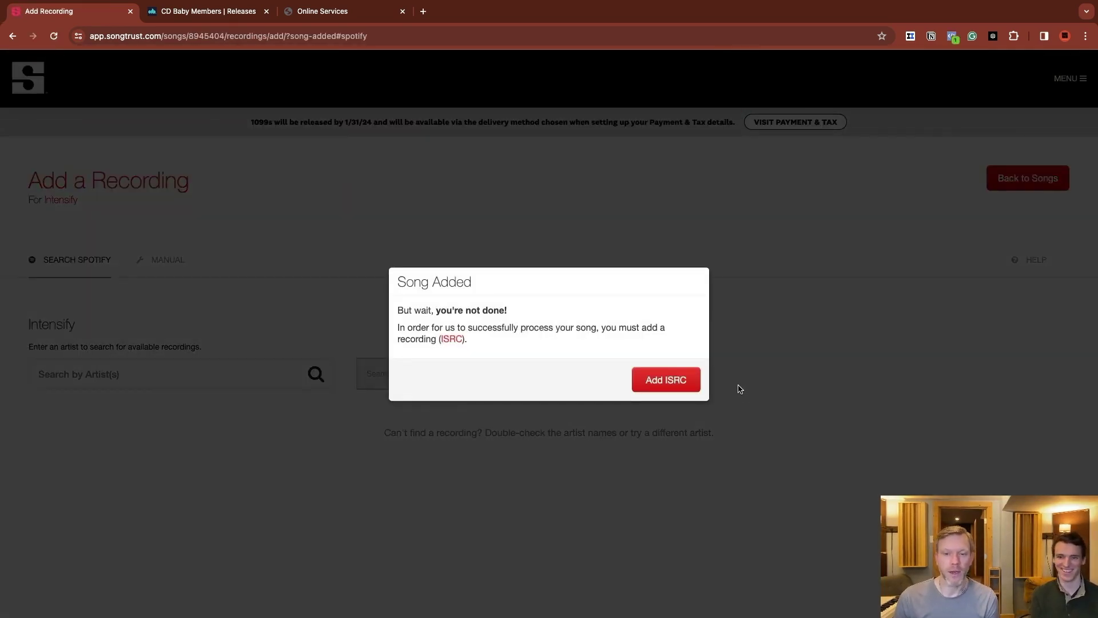
- Dismiss Song Added, search Spotify by the artist's name, and pick the first Intensify recording's ISRC
click(672, 381)
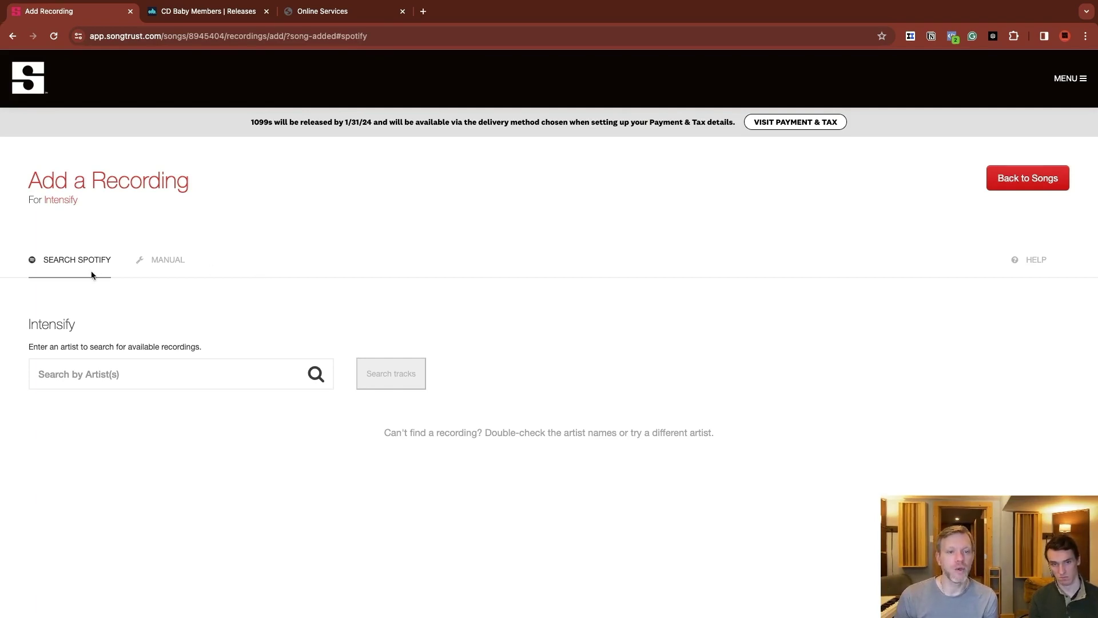
click(113, 375)
text(Phli)
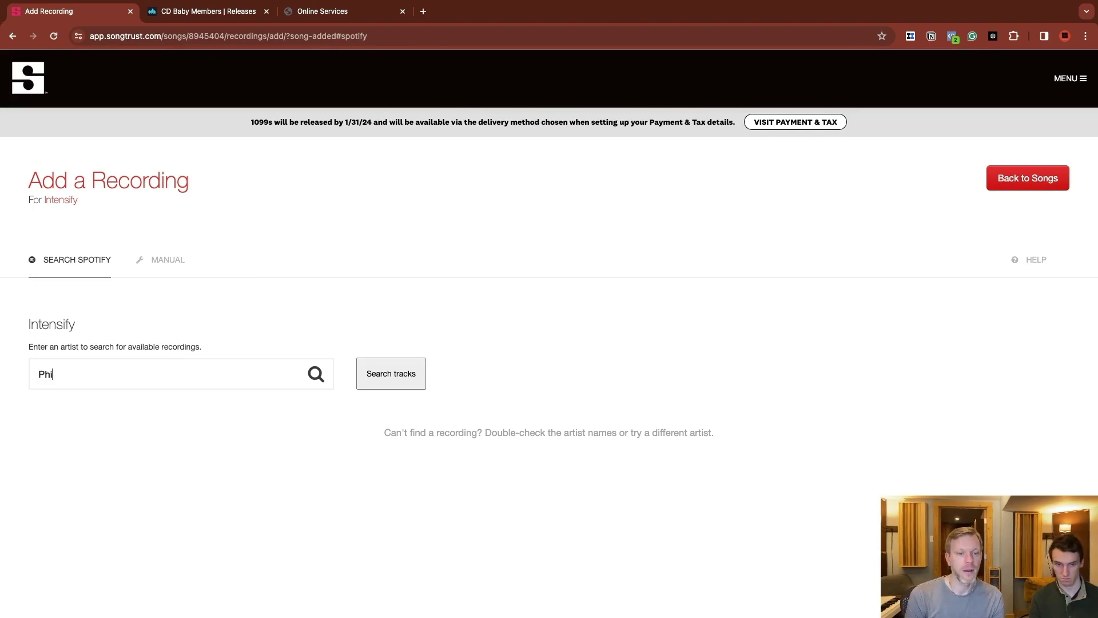
text(lip Hommes)
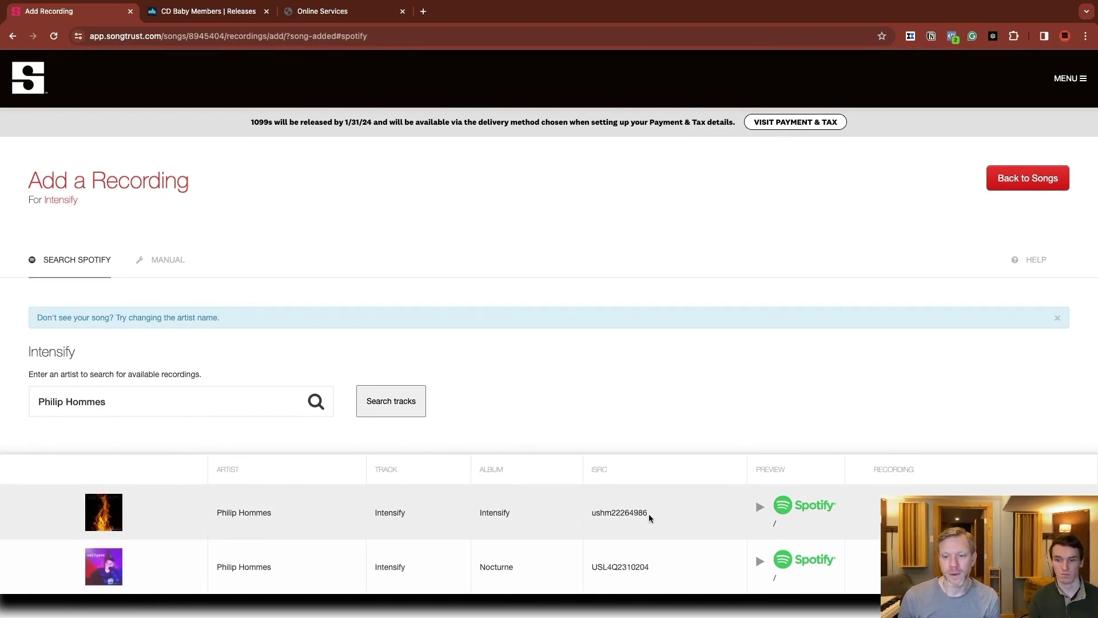
drag(647, 513, 591, 513)
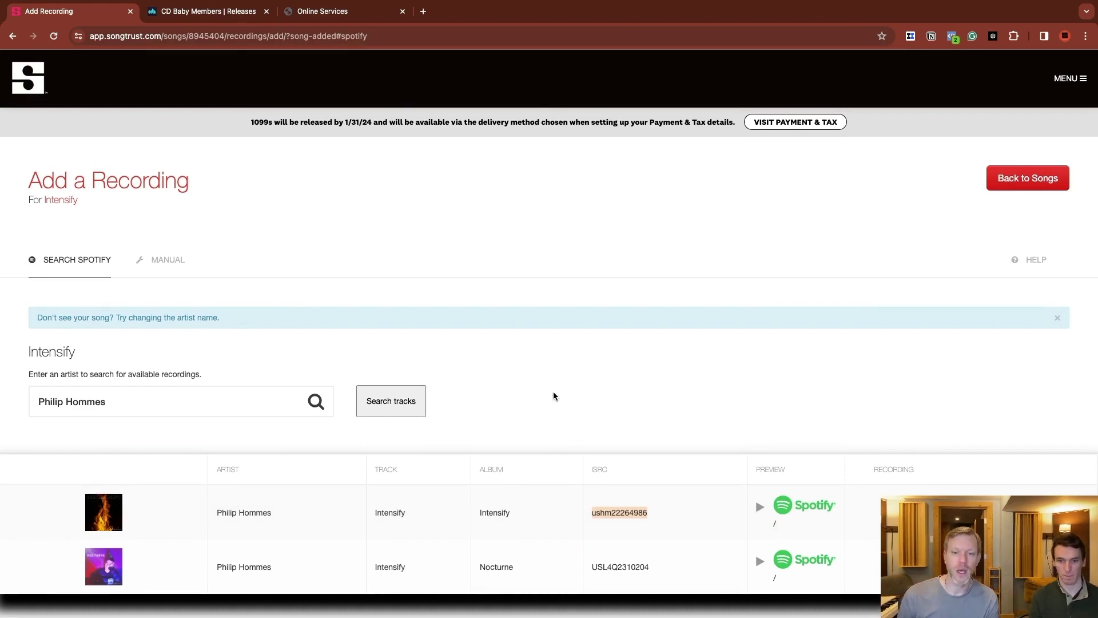
click(903, 511)
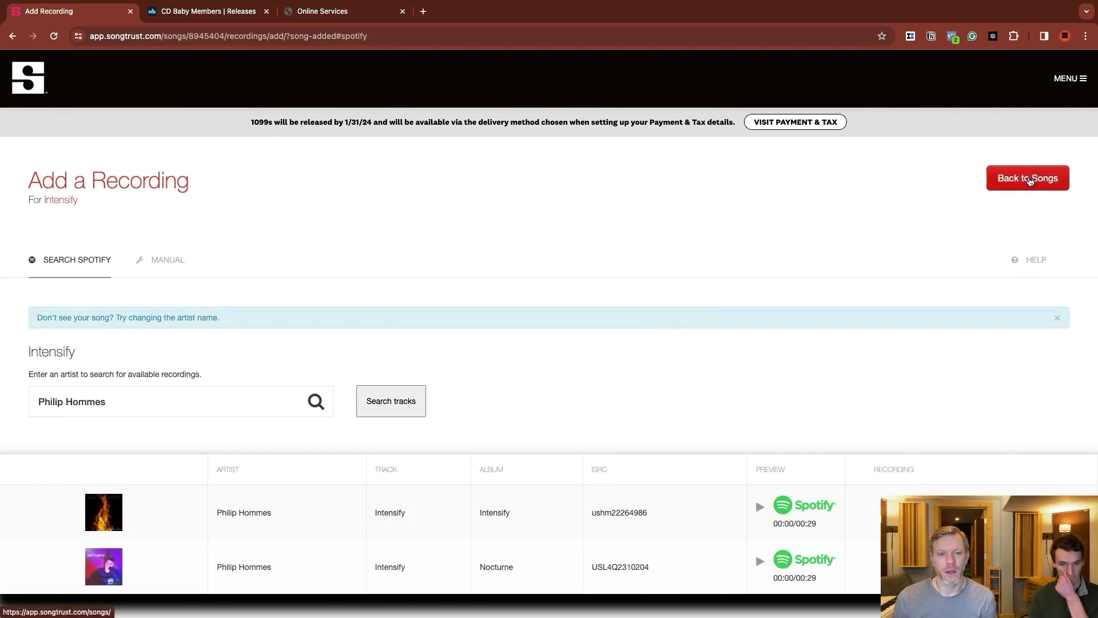
- Return to Songs, continue past ACTION NEEDED, and review the Payment & Tax Documents page
click(1029, 179)
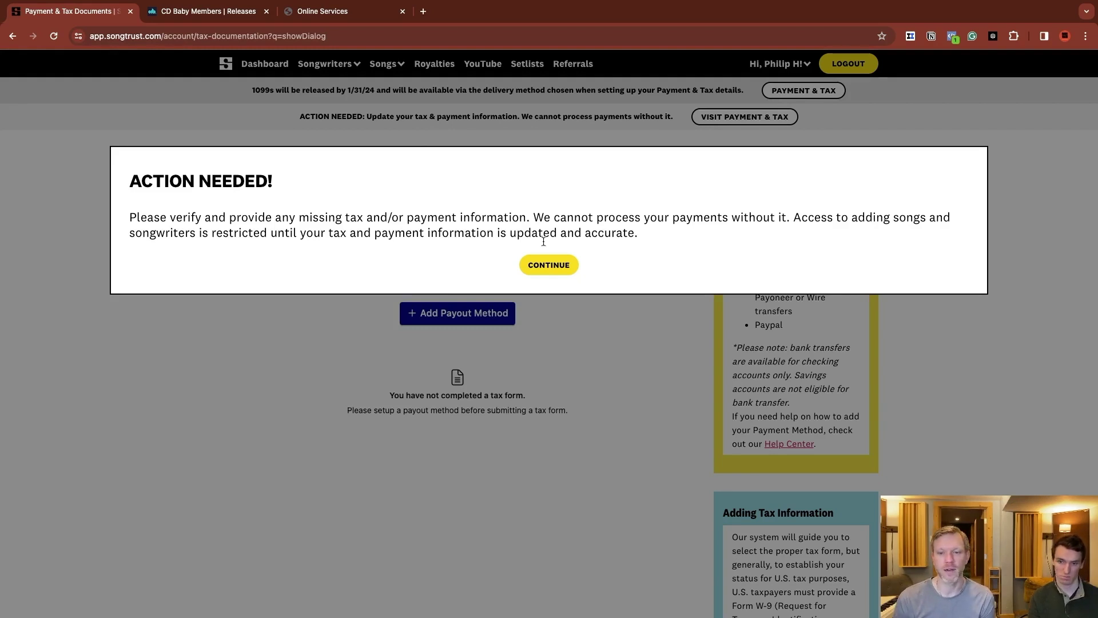
click(546, 266)
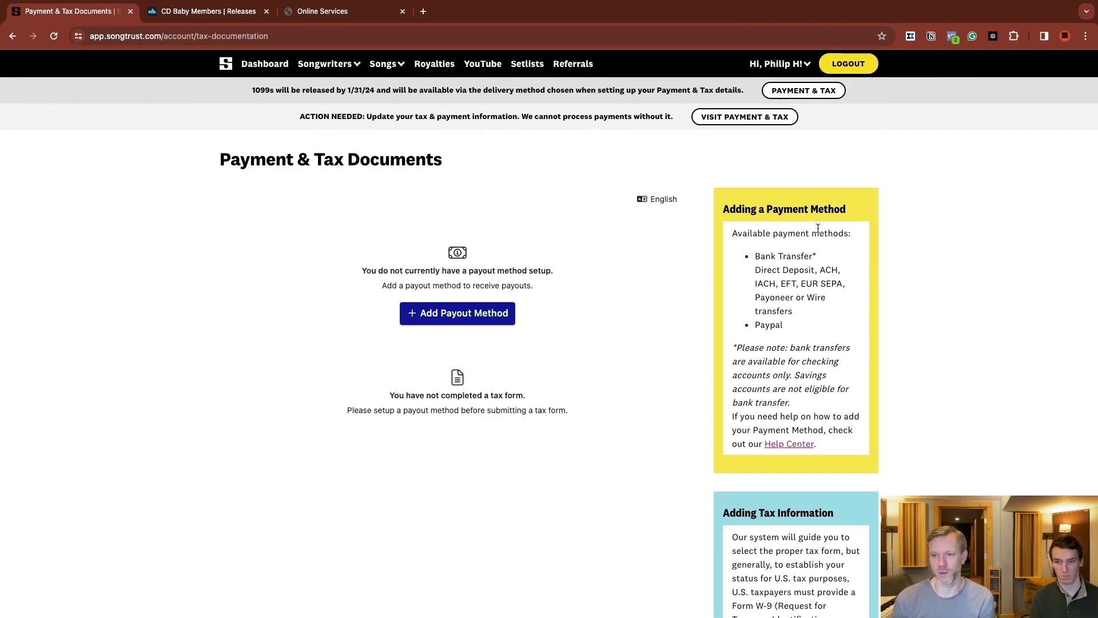
scroll(811, 229, down, 3)
scroll(808, 290, down, 3)
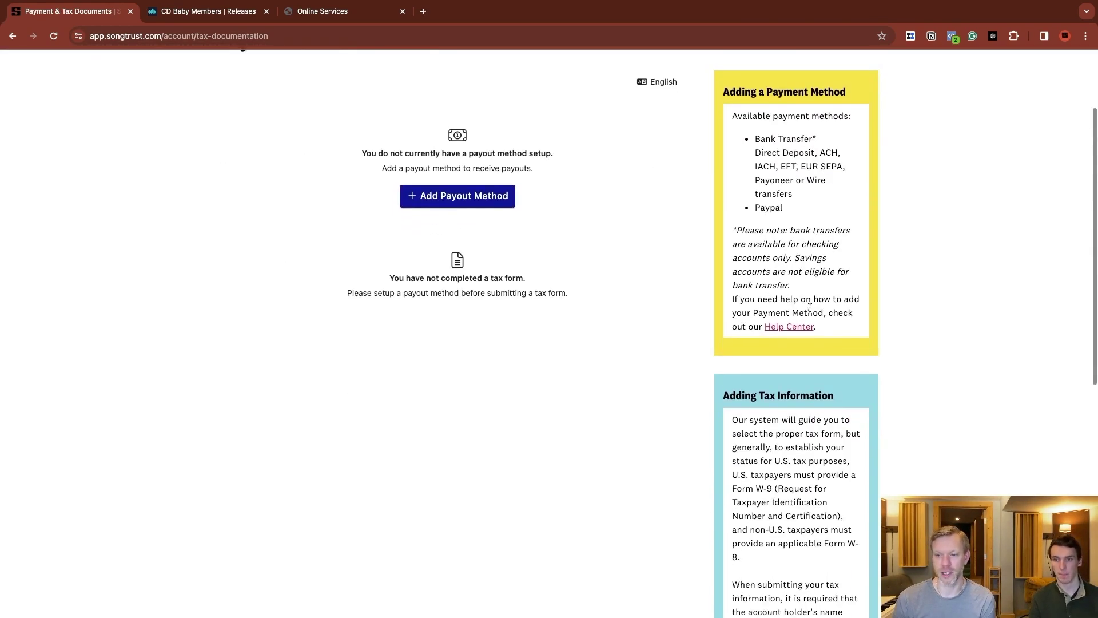
scroll(800, 494, up, 5)
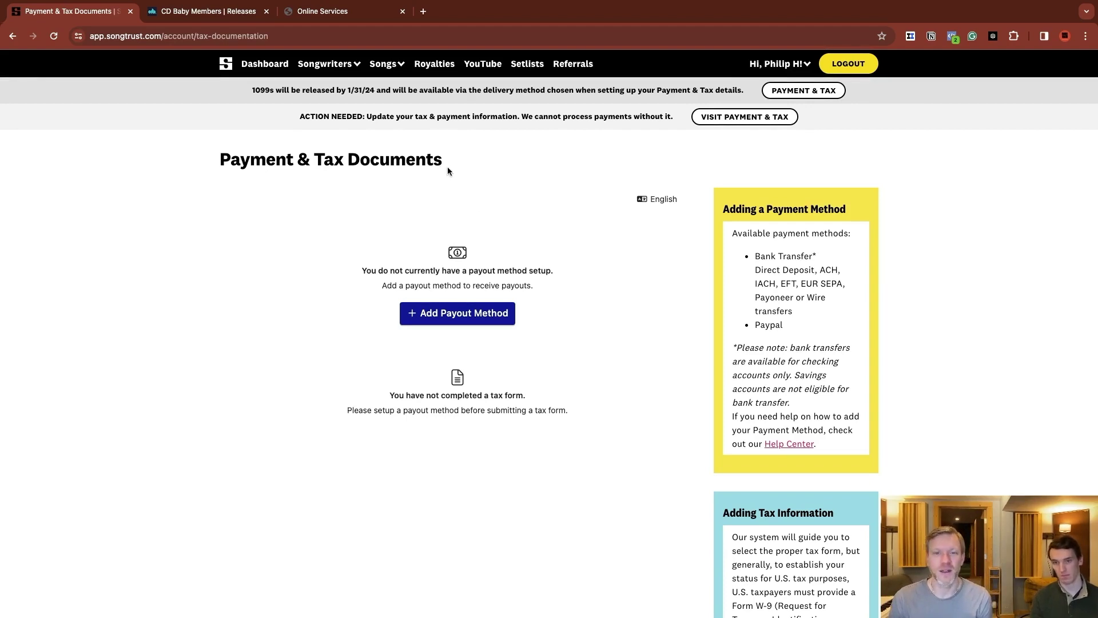
- Review Account Completion on the Dashboard, then try Setlists and hit the tax warning
click(268, 66)
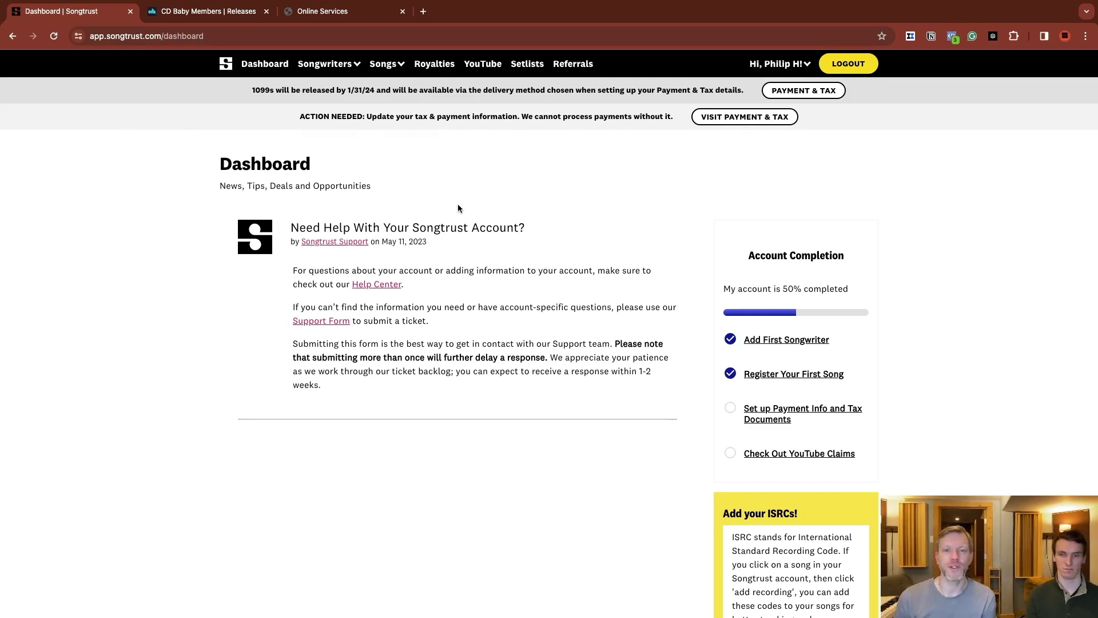
click(527, 63)
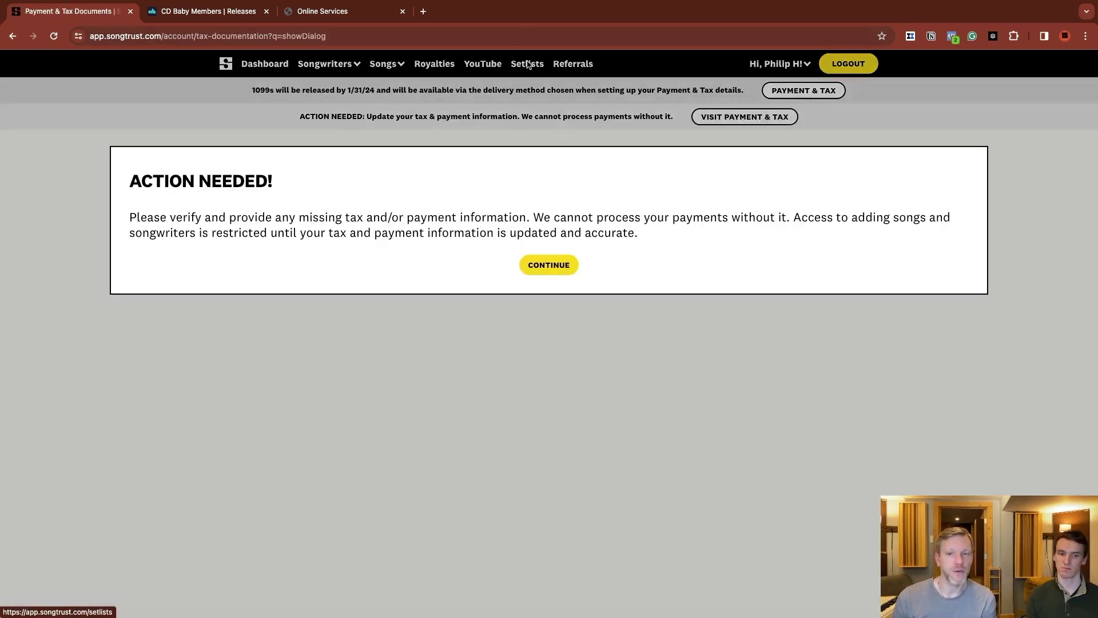
- Continue past the Action Needed notice and briefly check the Songwriters menu options
click(529, 66)
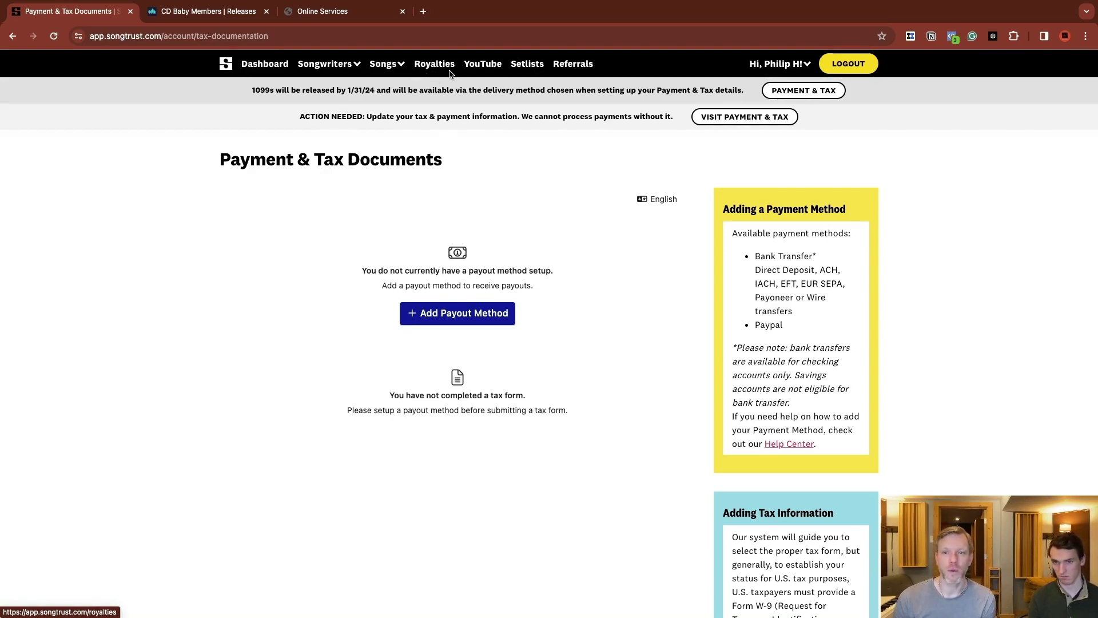
click(328, 64)
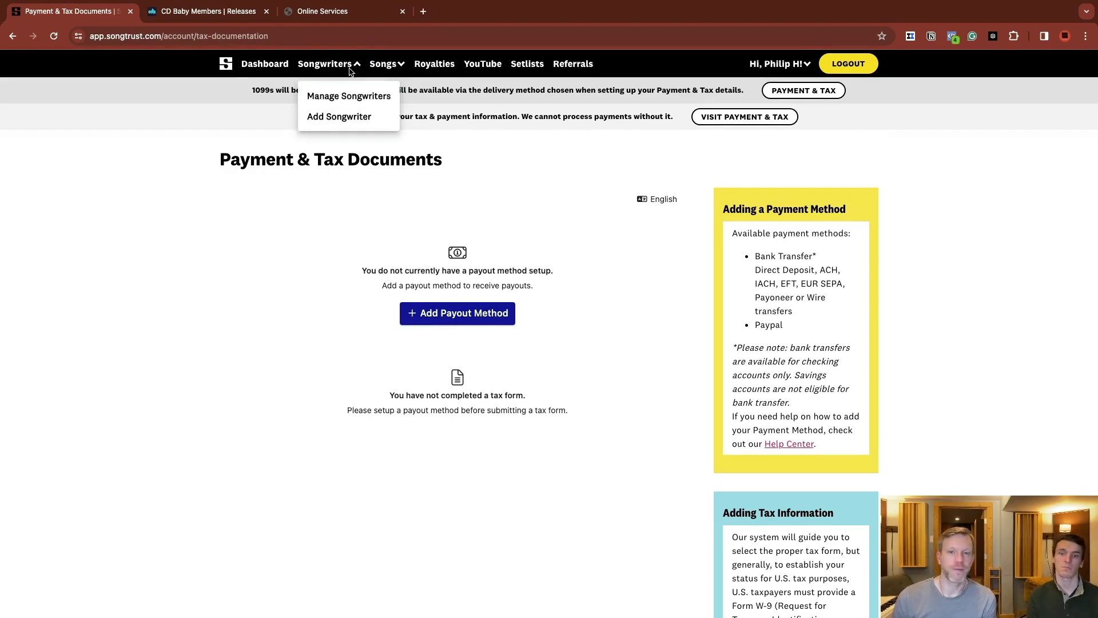
click(337, 65)
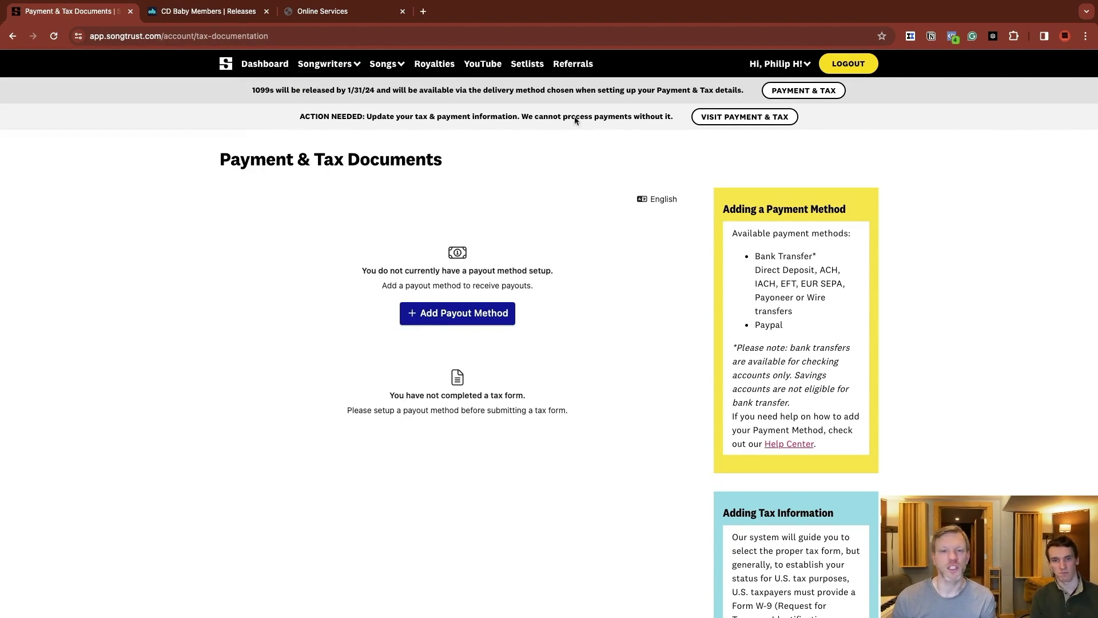
click(280, 64)
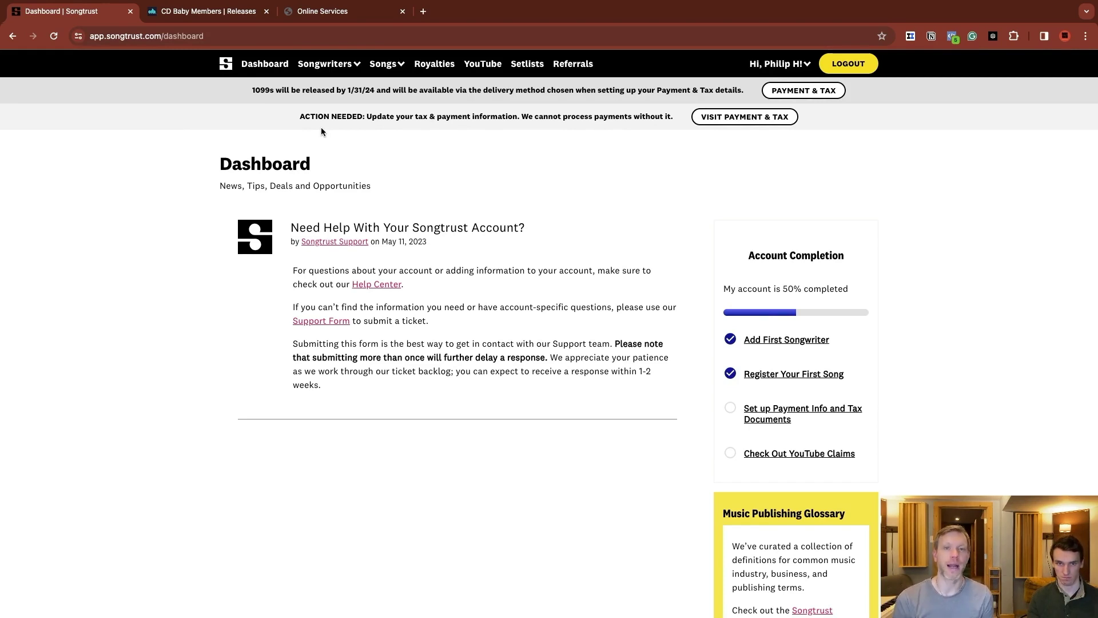
- Try adding another song and continue past the action-needed warning to Payment & Tax Documents
mouse_move(385, 63)
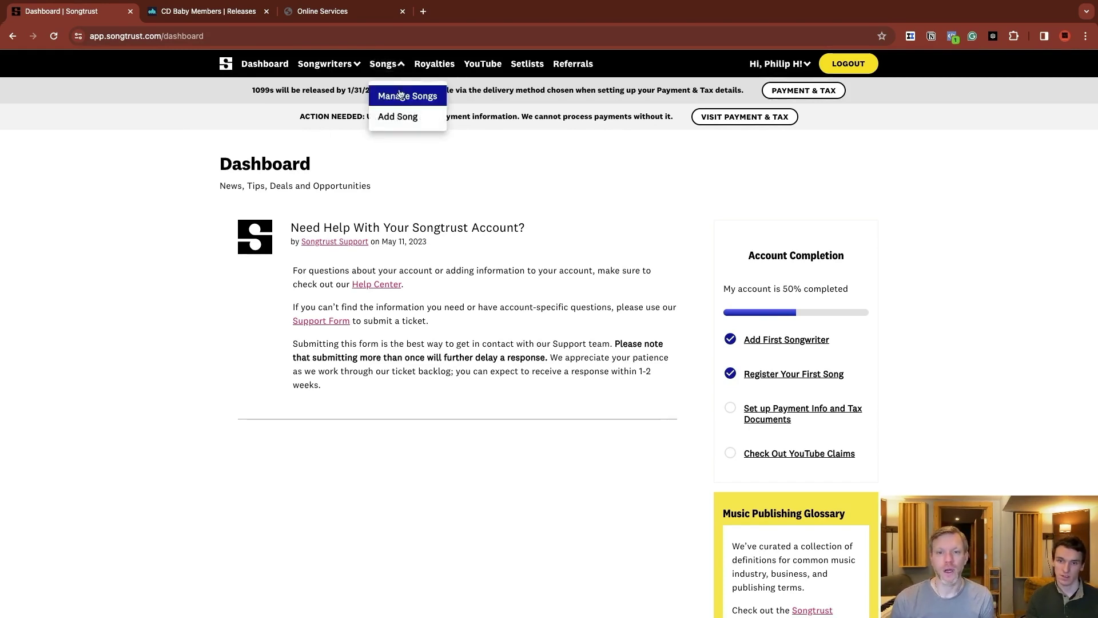
click(403, 117)
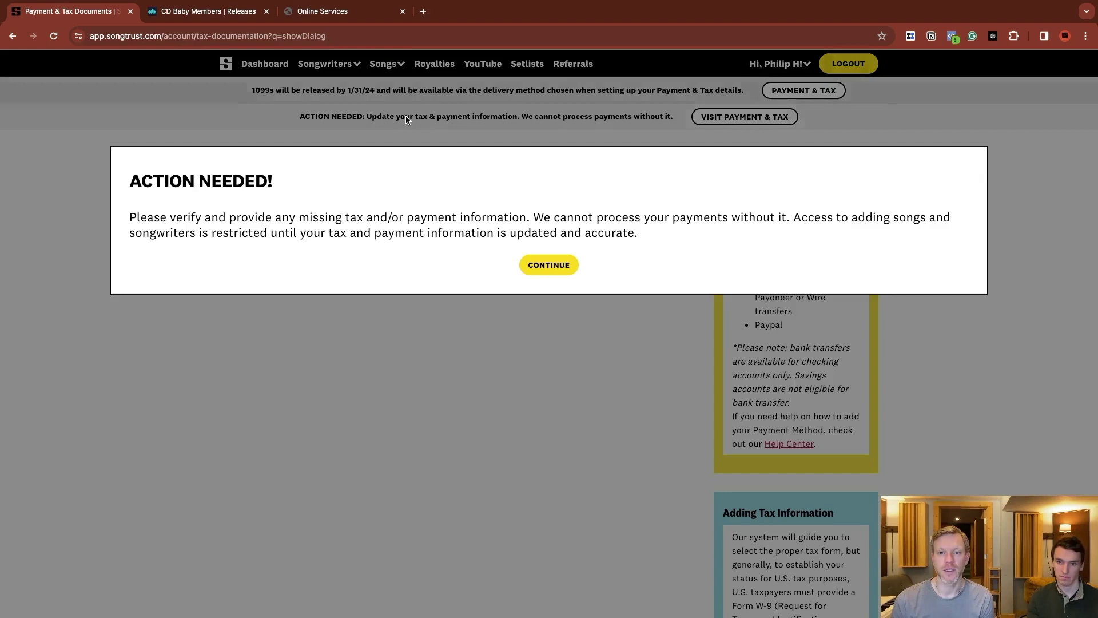
click(550, 266)
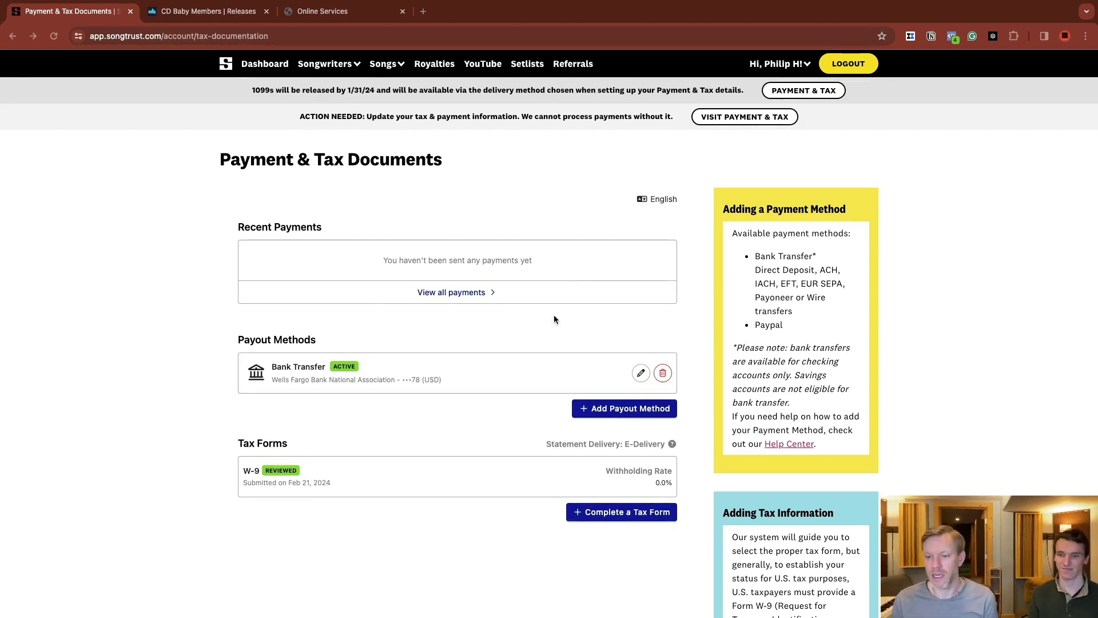
- Start a new song titled 'Left with the Late Night', lowercasing 'with' and 'the'
click(387, 65)
click(405, 116)
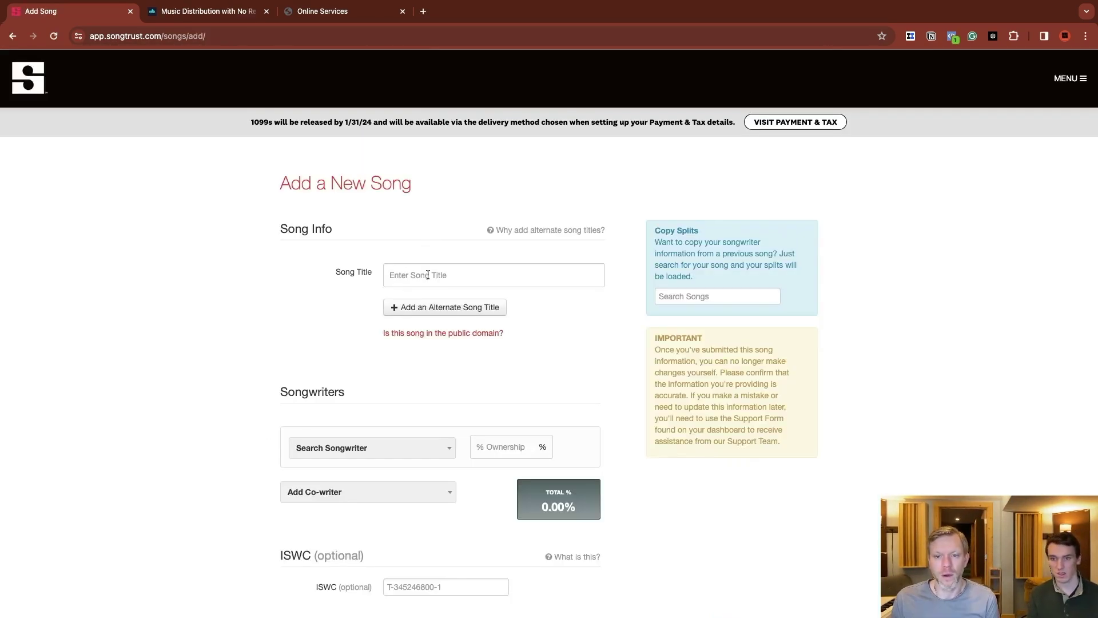
click(427, 277)
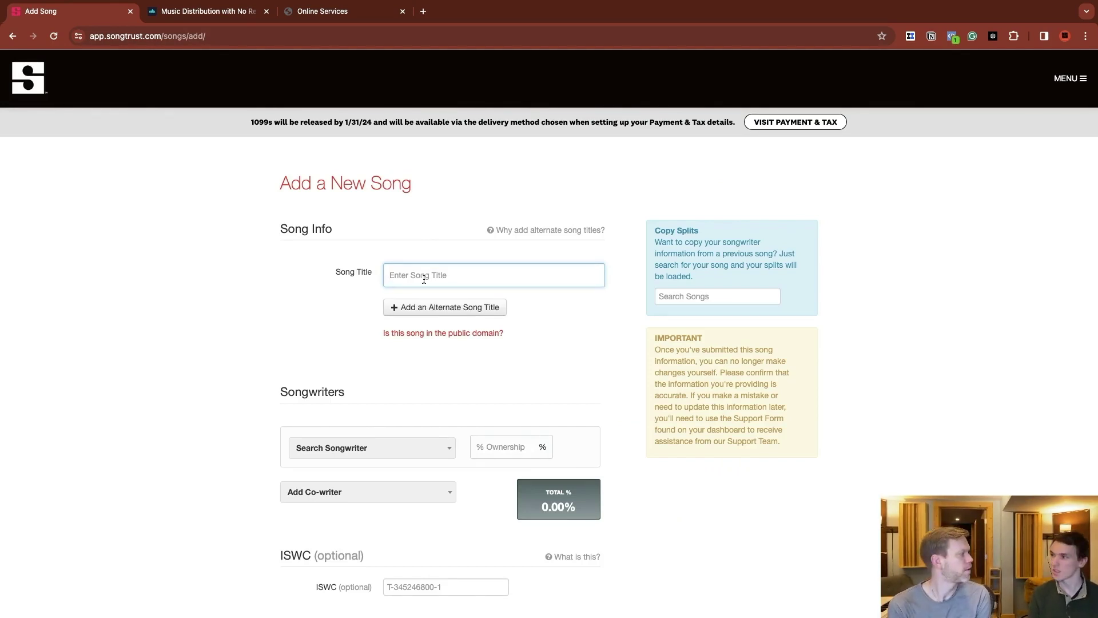
text(Lef)
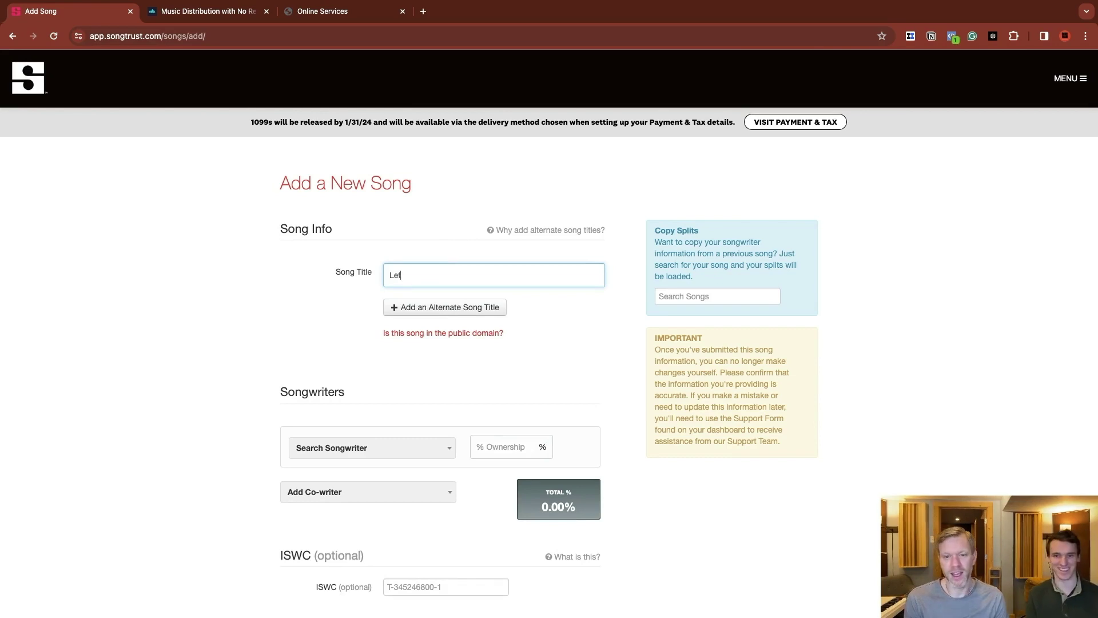
text(t With The Late Night)
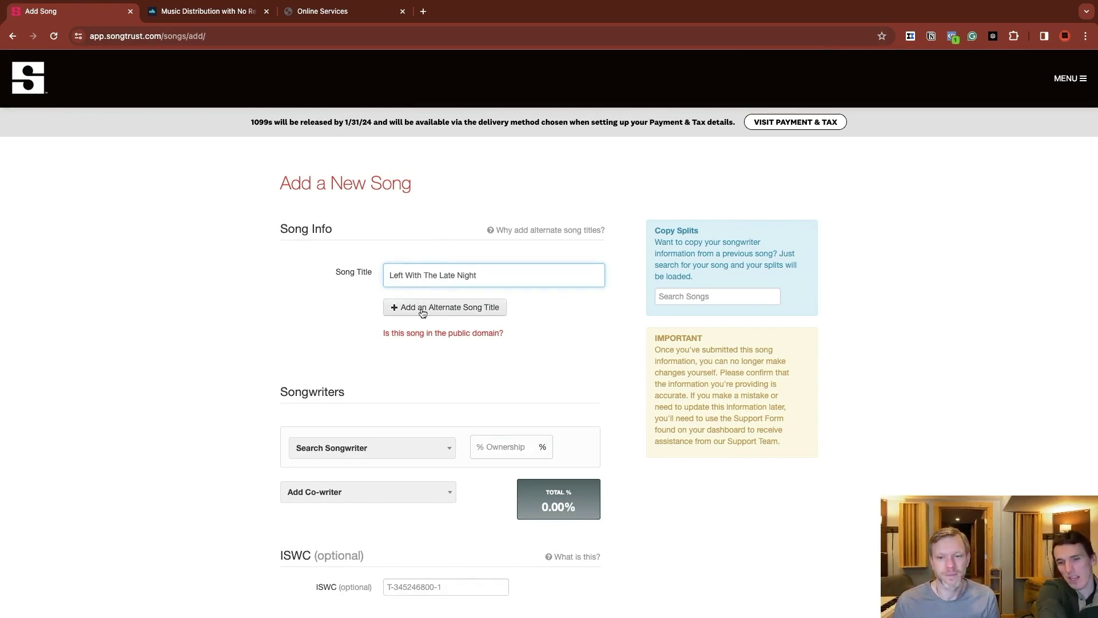
click(409, 276)
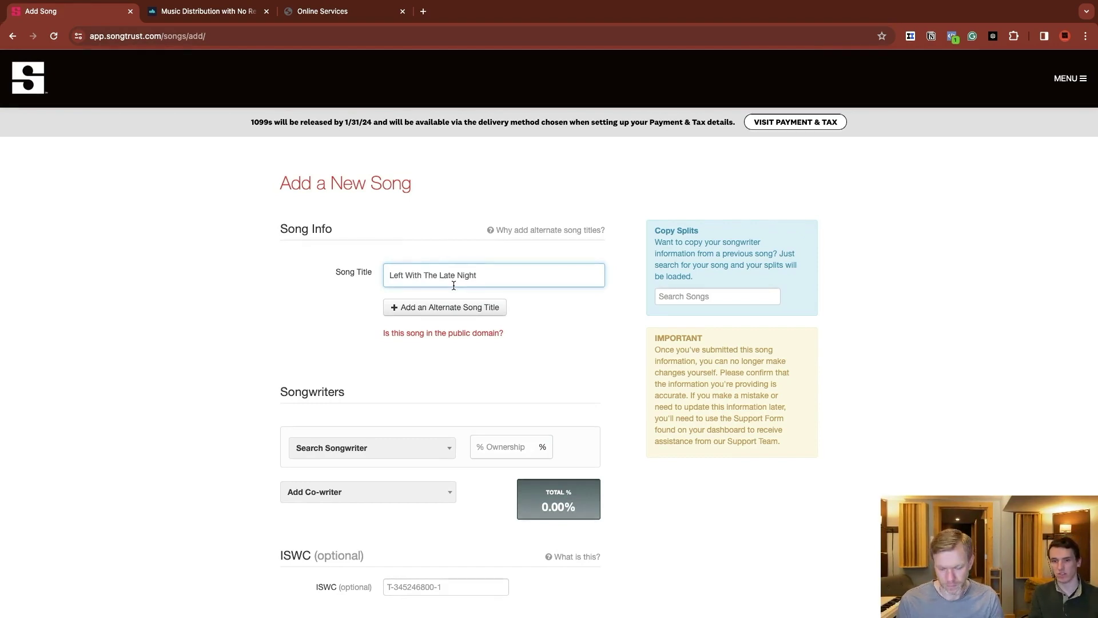
key(BackSpace)
text(w)
click(553, 279)
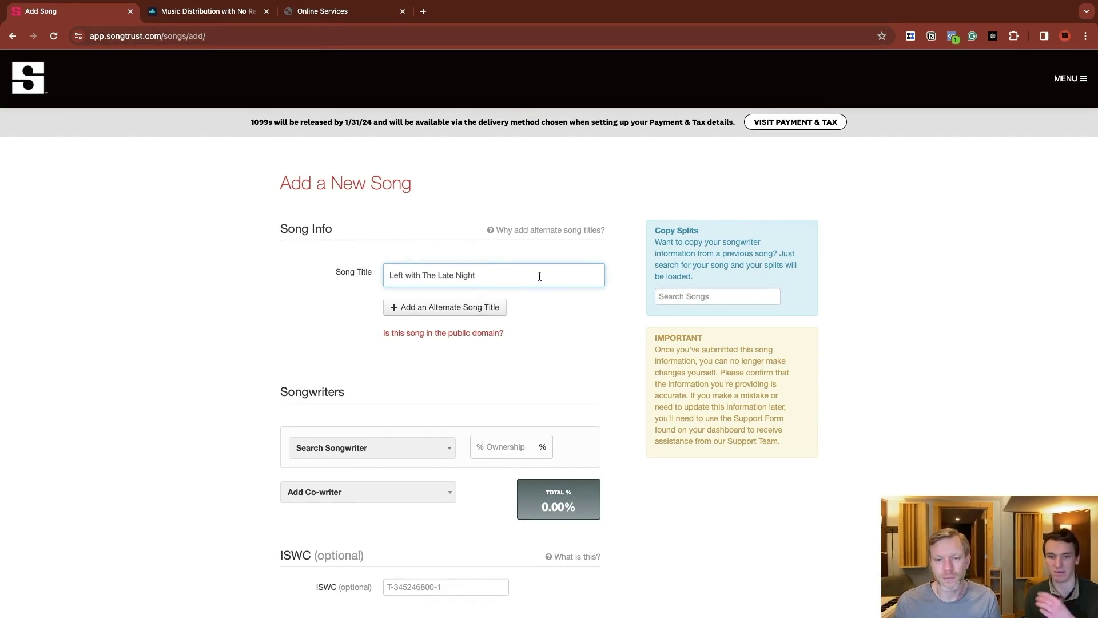
click(426, 275)
key(BackSpace)
text(t)
click(521, 272)
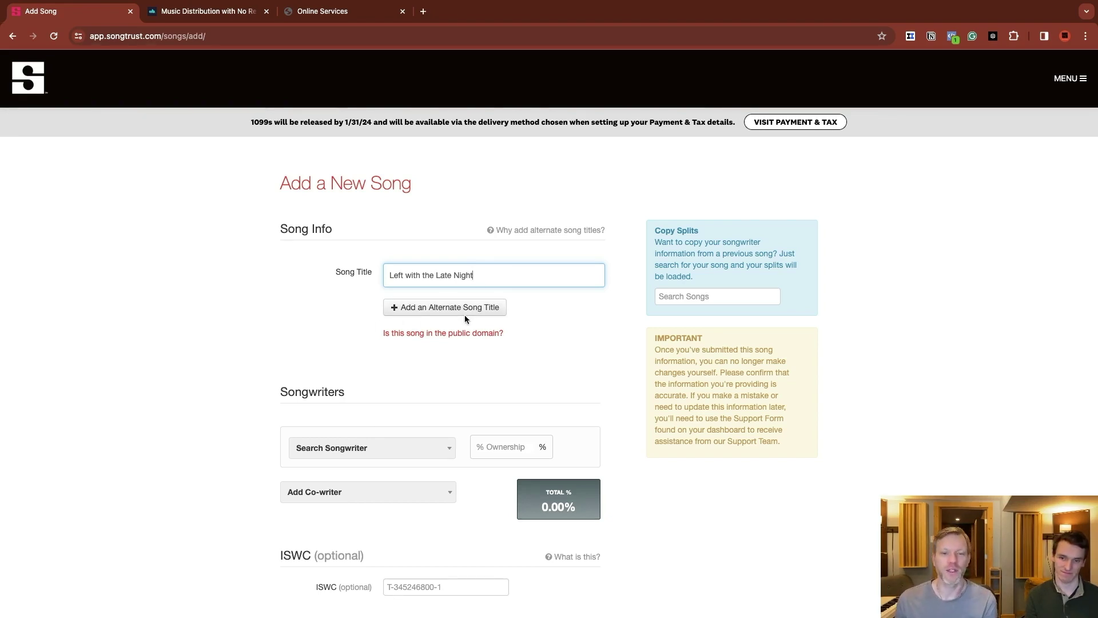
- Credit the registered songwriter as the only writer with 100% ownership
scroll(441, 368, down, 1)
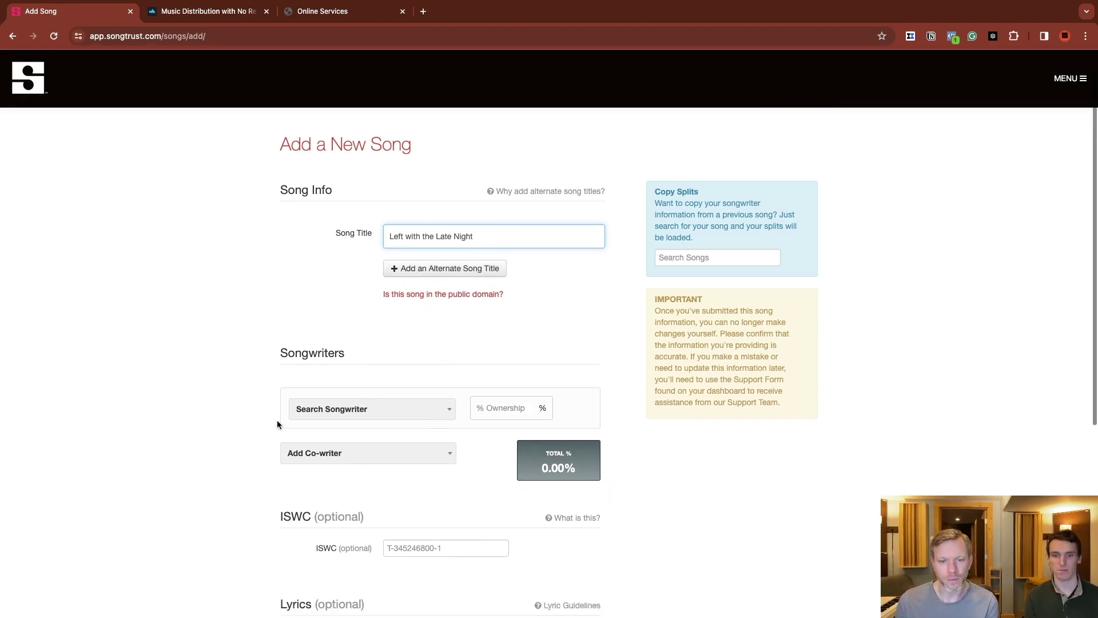
click(380, 414)
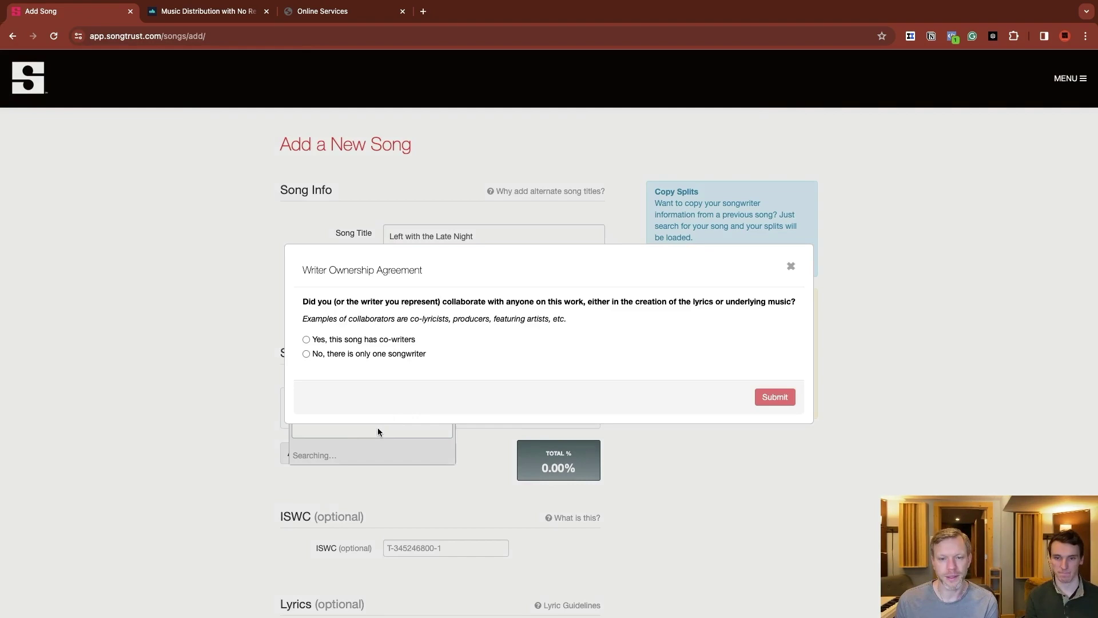
click(343, 355)
click(772, 399)
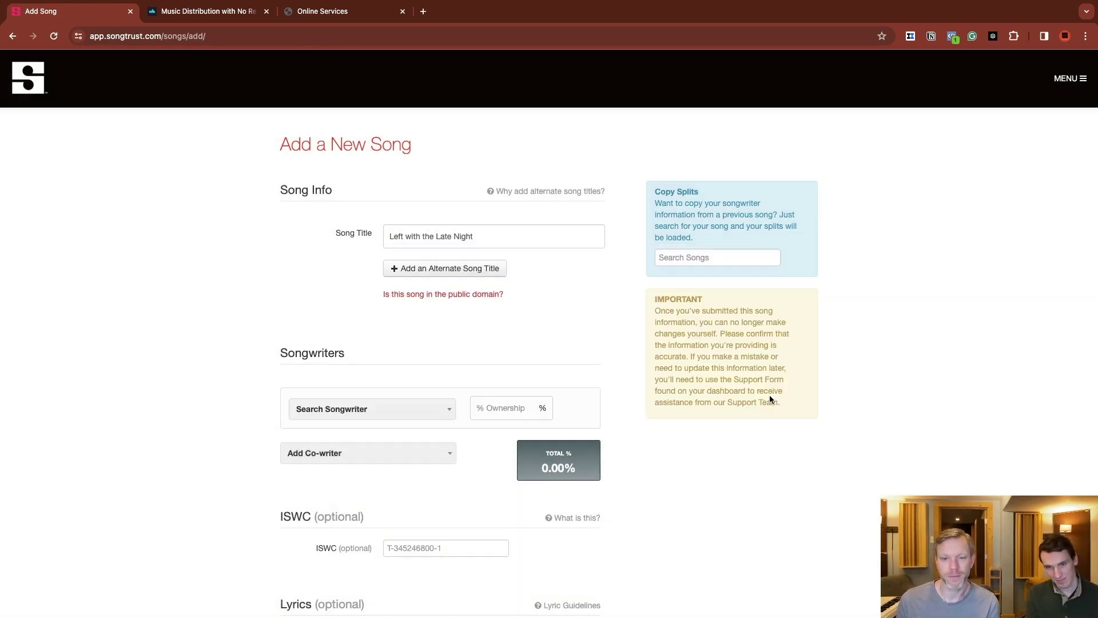
click(379, 415)
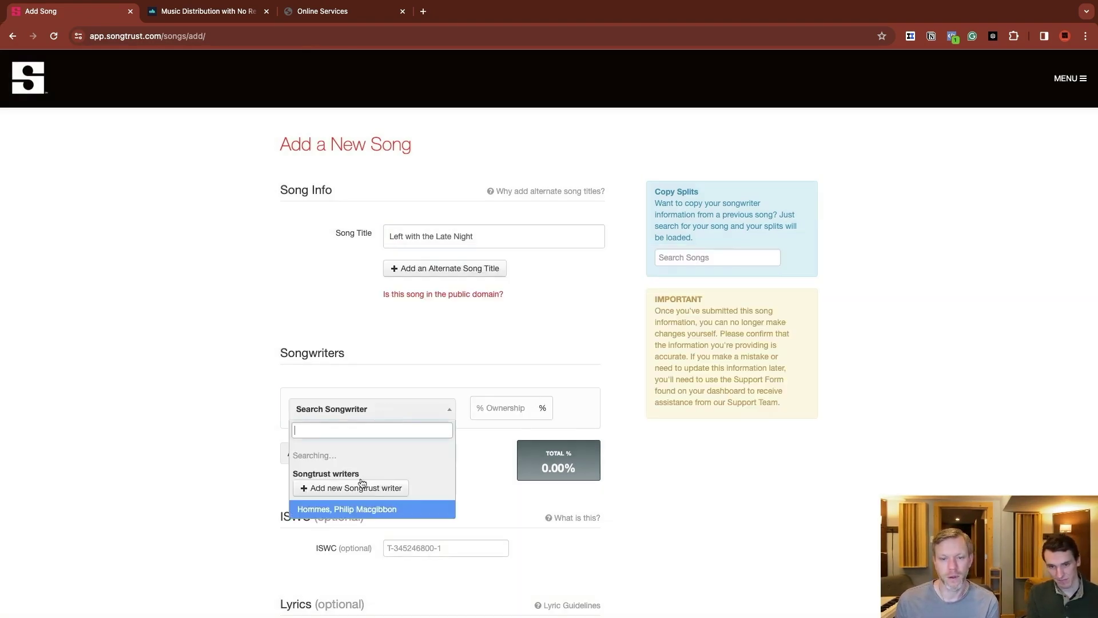
click(365, 508)
click(499, 409)
text(100)
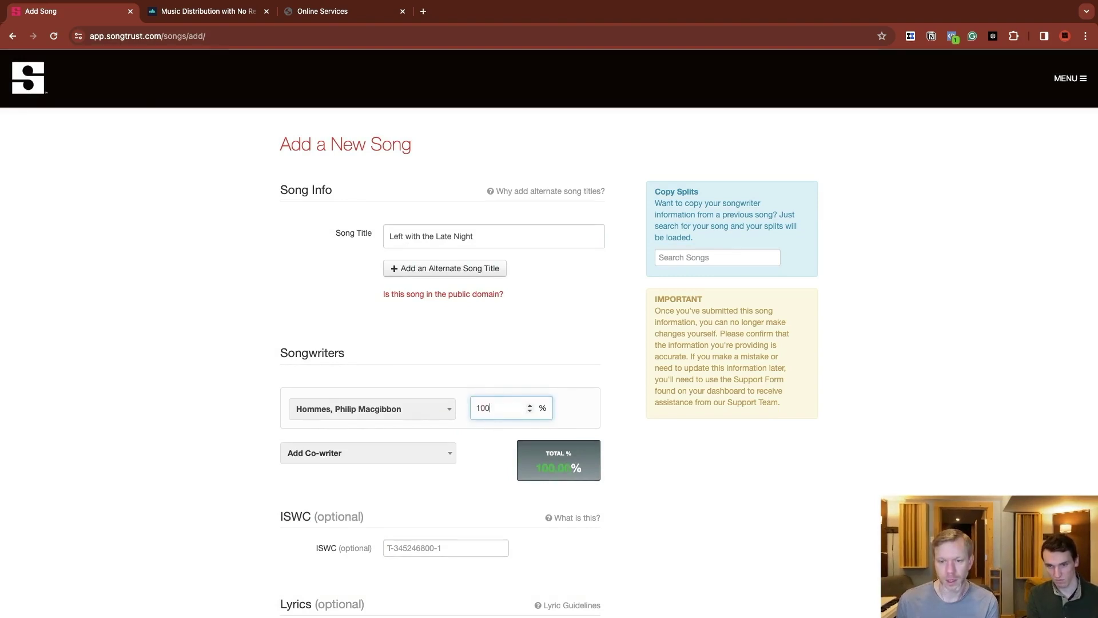
click(467, 462)
- Go to the ISWC field and switch to BMI's works catalog to look it up
scroll(473, 458, down, 3)
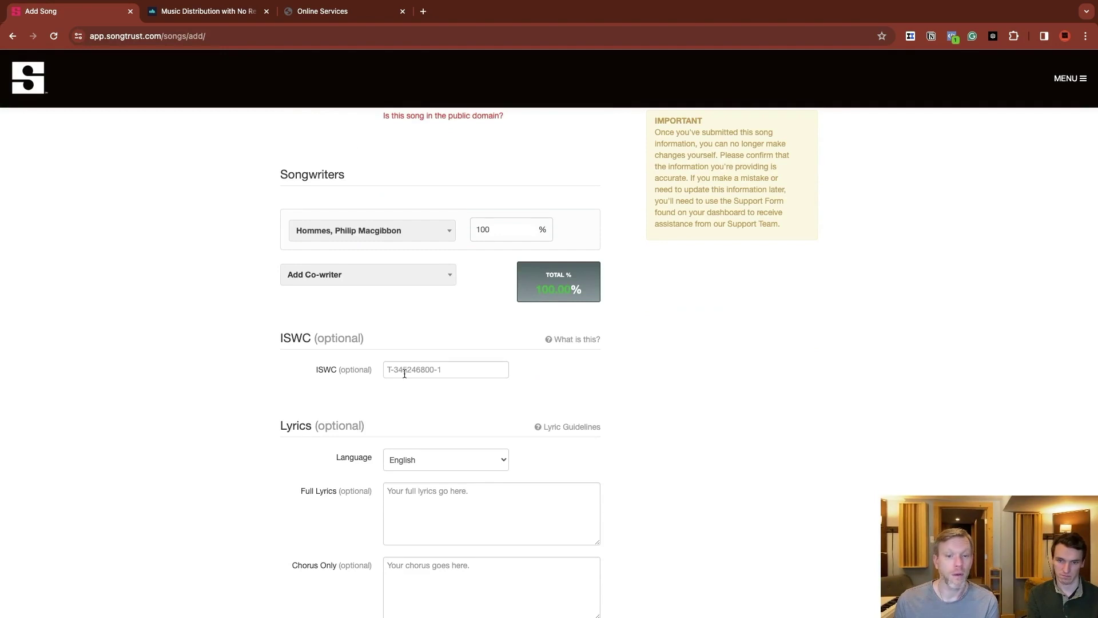
click(431, 370)
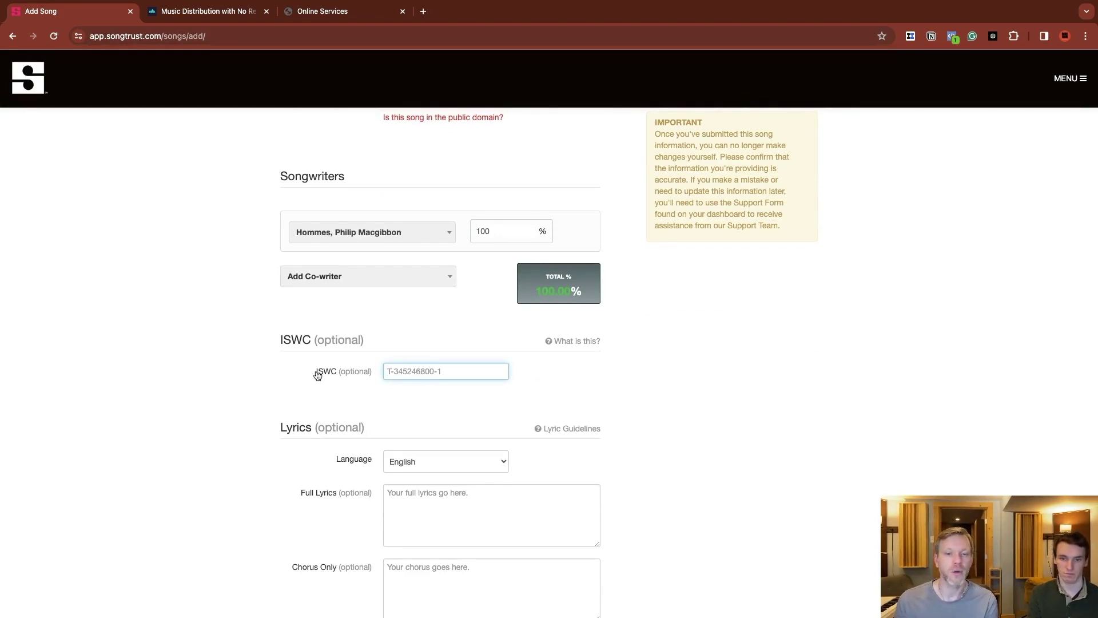
drag(315, 372, 341, 376)
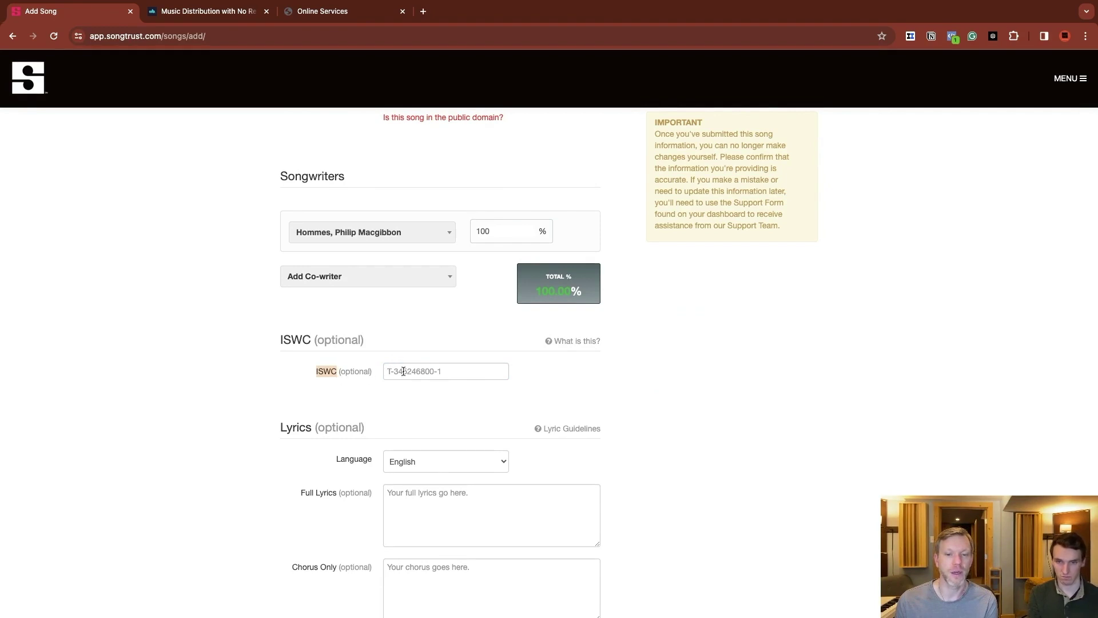
click(334, 12)
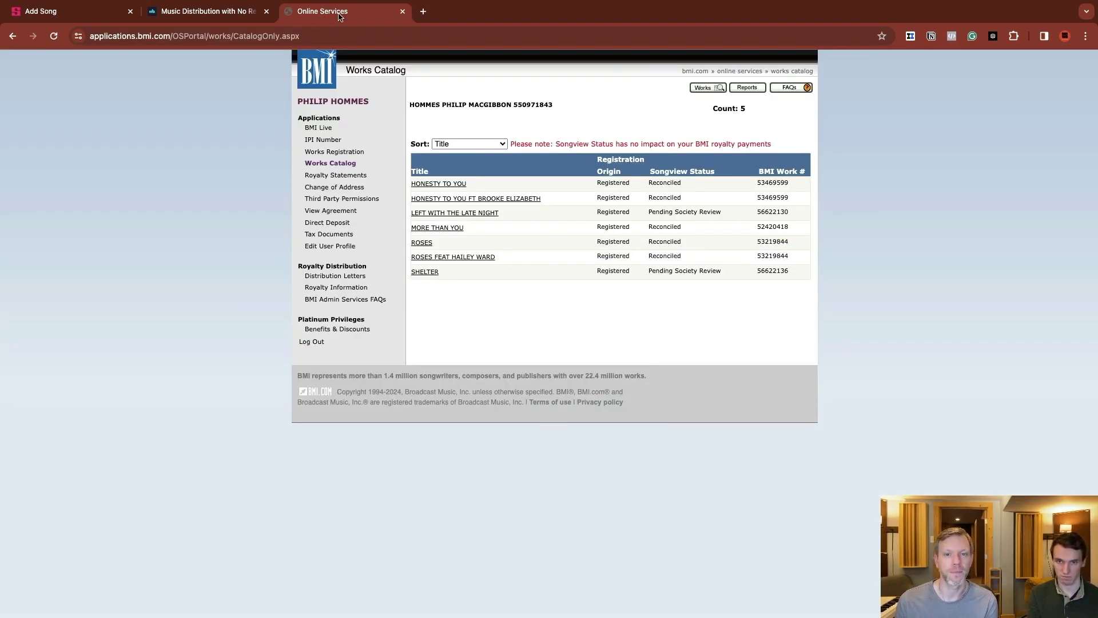
- Copy ISWC T-311.112.871-9 from BMI's Left with the Late Night details into Songtrust's ISWC field
click(450, 213)
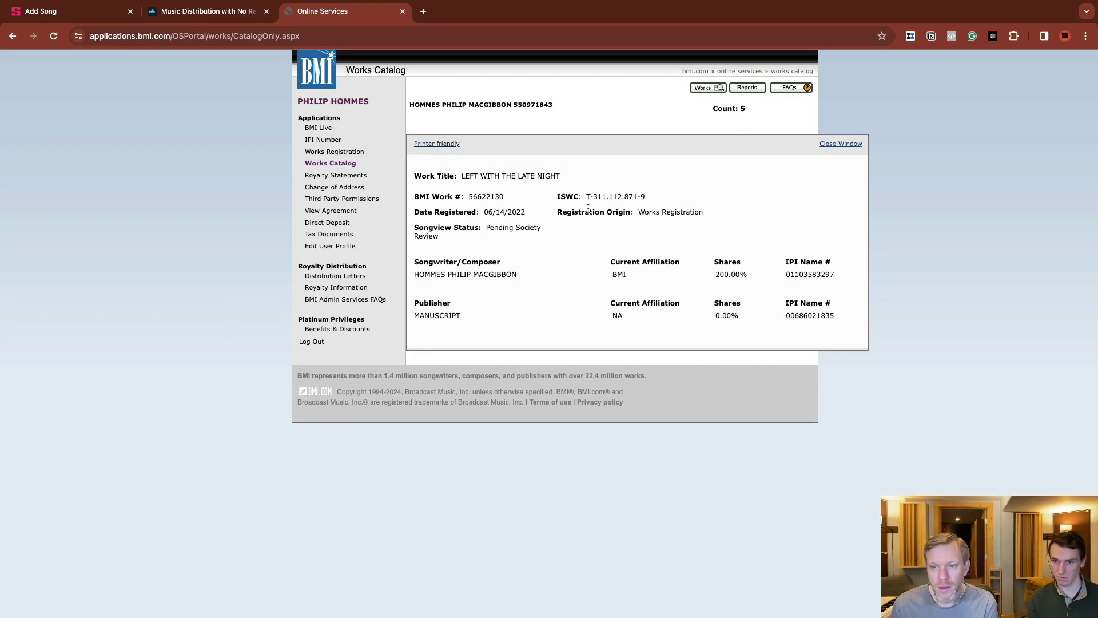
drag(586, 197, 647, 197)
key(super+c)
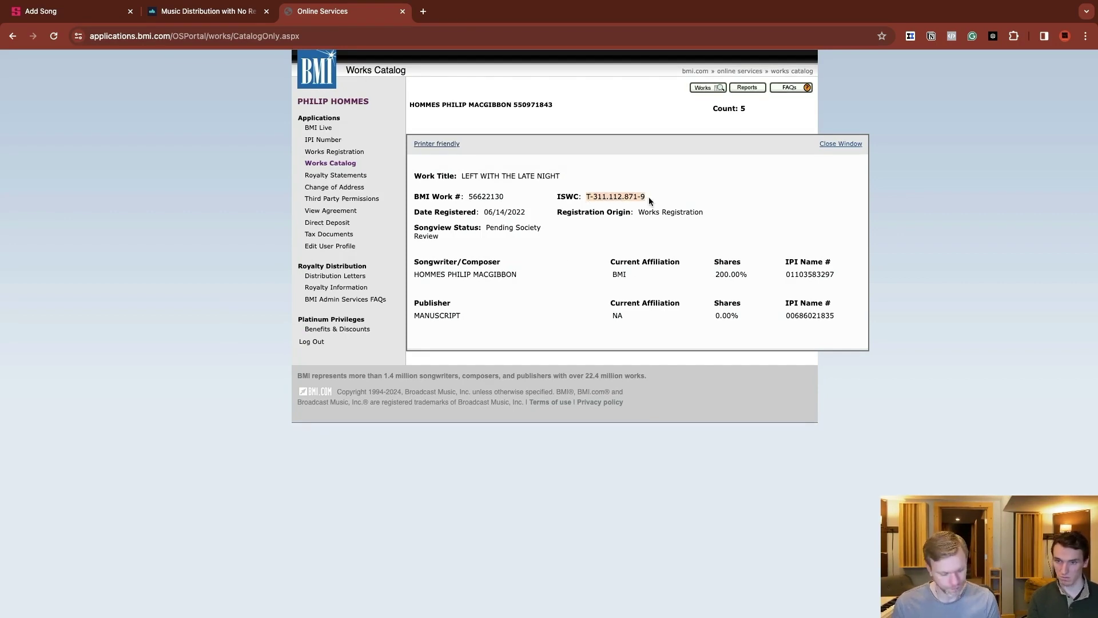
click(101, 16)
click(425, 373)
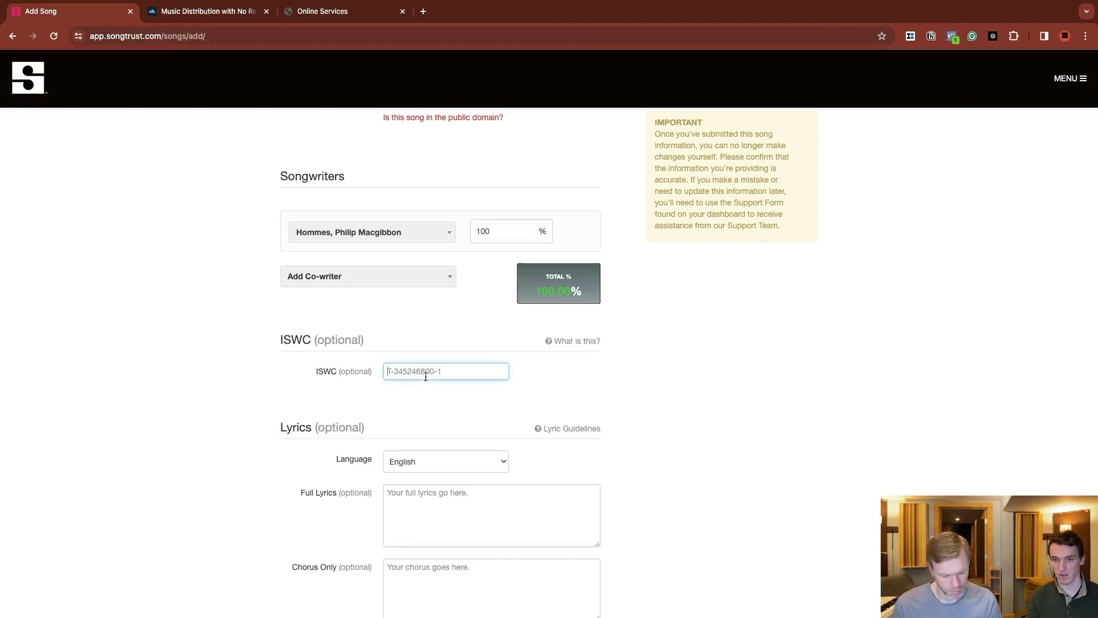
- Paste ISWC T-311.112.871-9 into the ISWC field and leave Full Lyrics blank
key(super+v)
scroll(427, 394, down, 2)
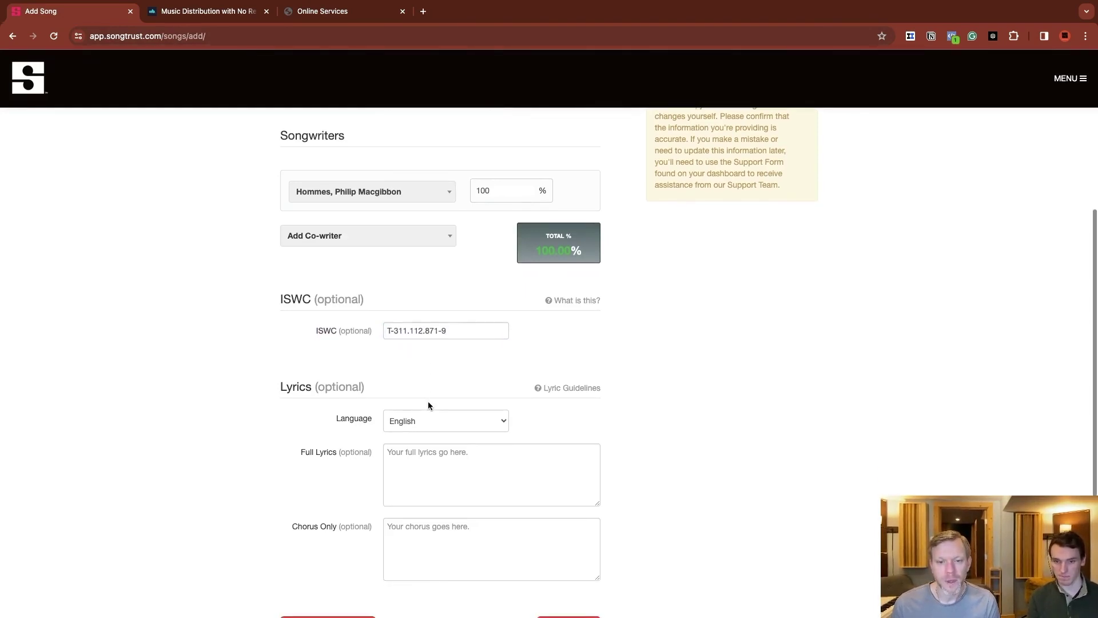
scroll(427, 405, down, 2)
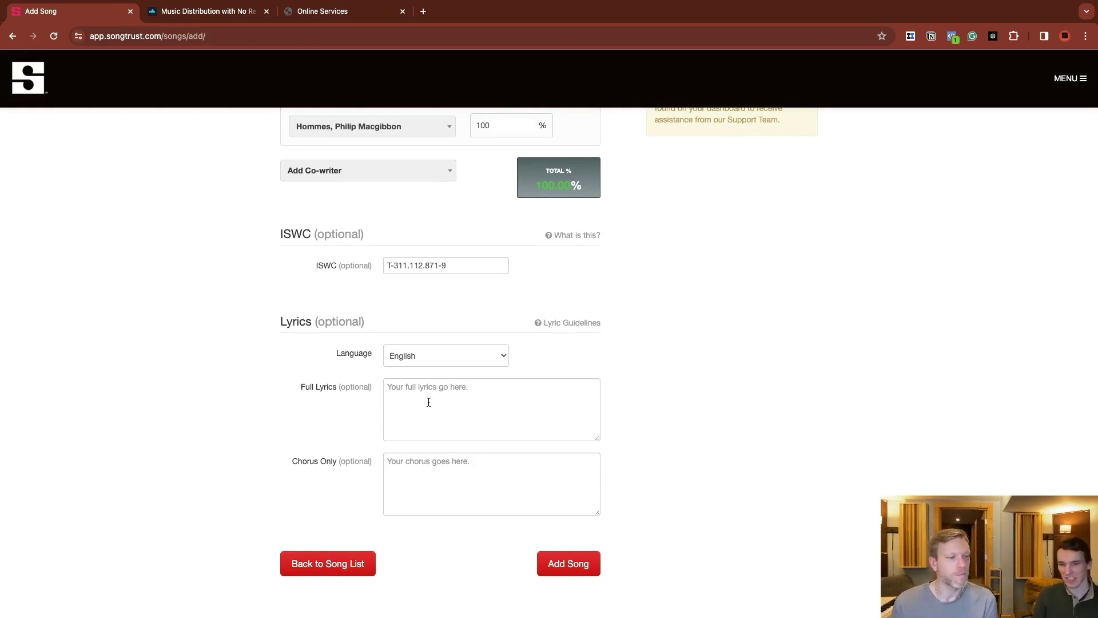
click(432, 398)
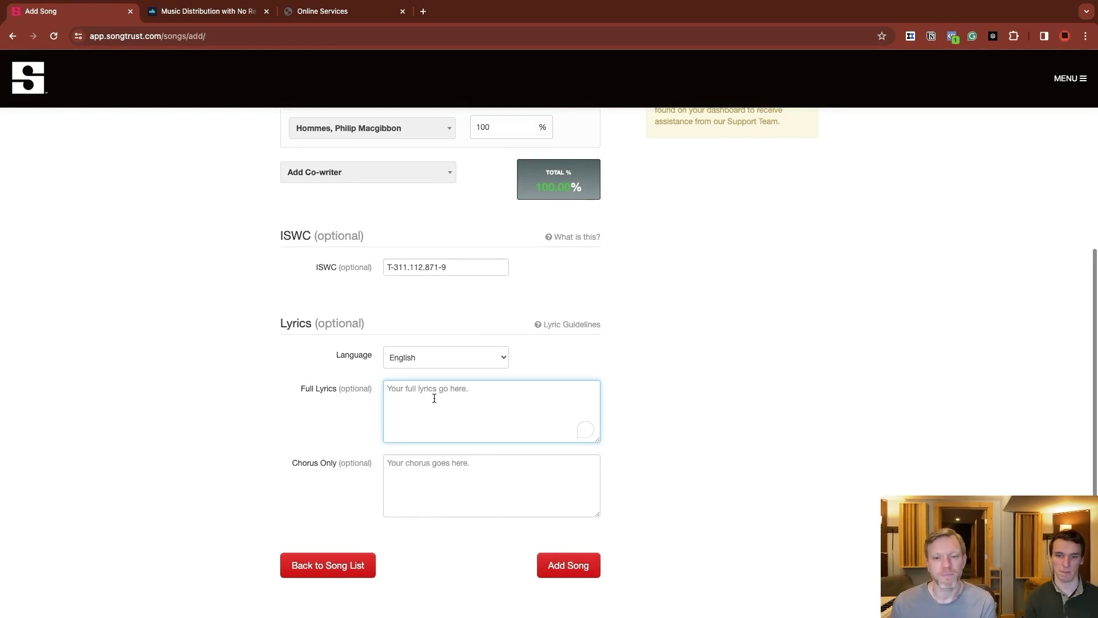
scroll(434, 398, down, 1)
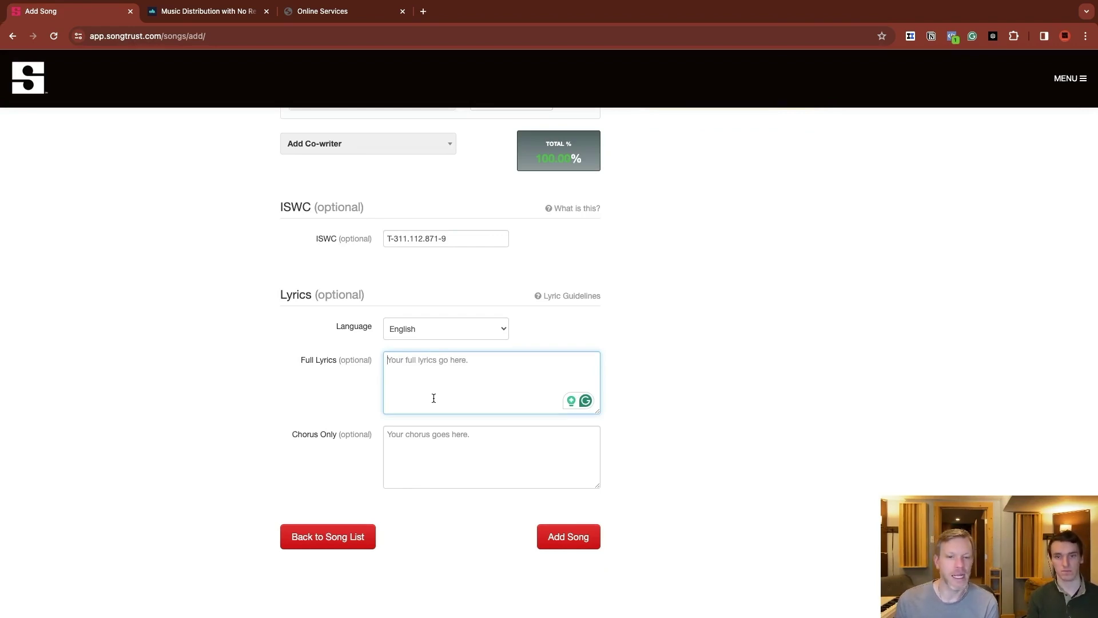
scroll(428, 390, up, 1)
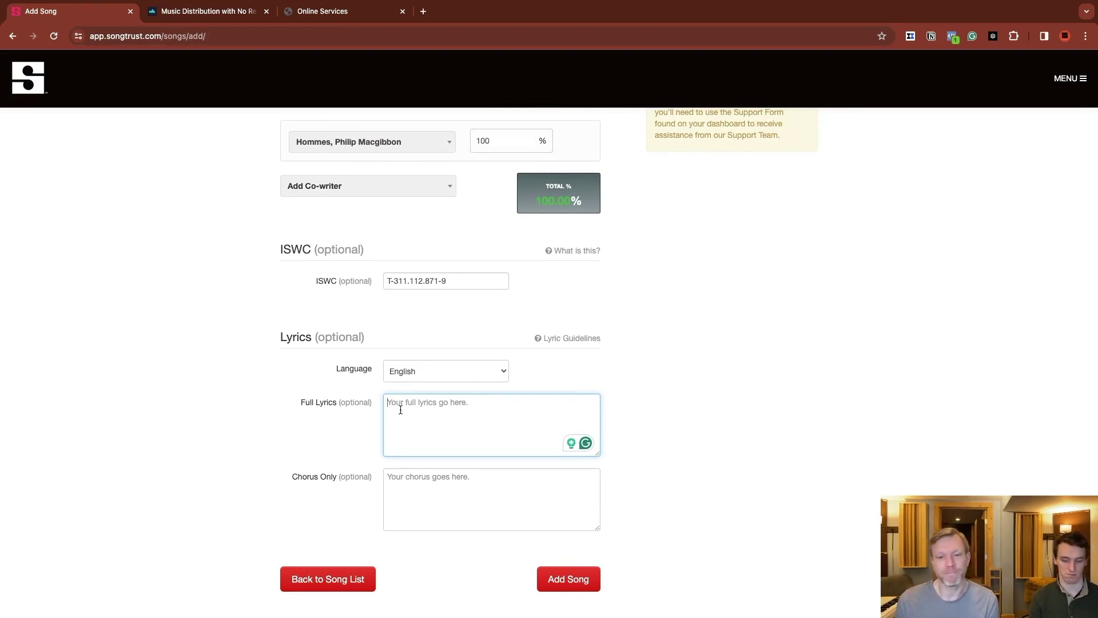
scroll(429, 400, down, 1)
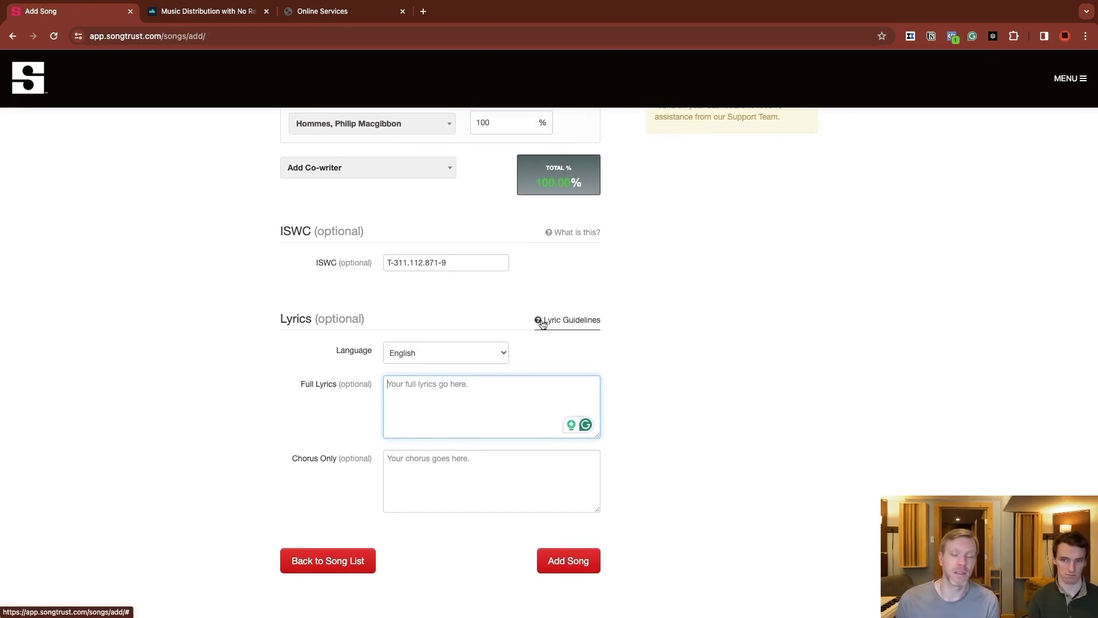
scroll(490, 489, down, 1)
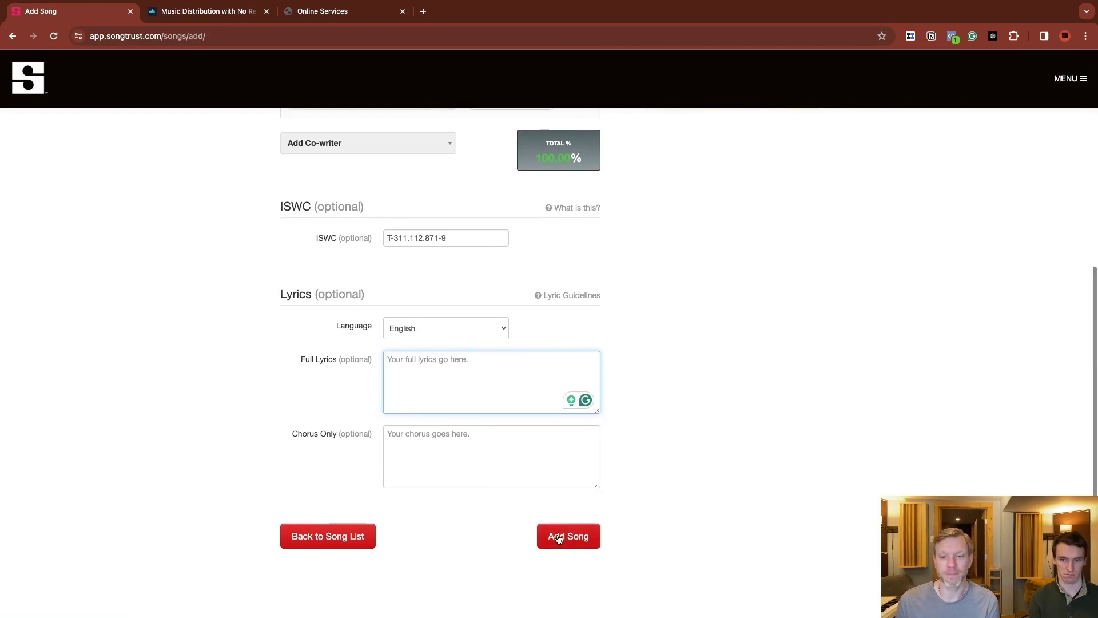
click(566, 537)
scroll(561, 534, up, 5)
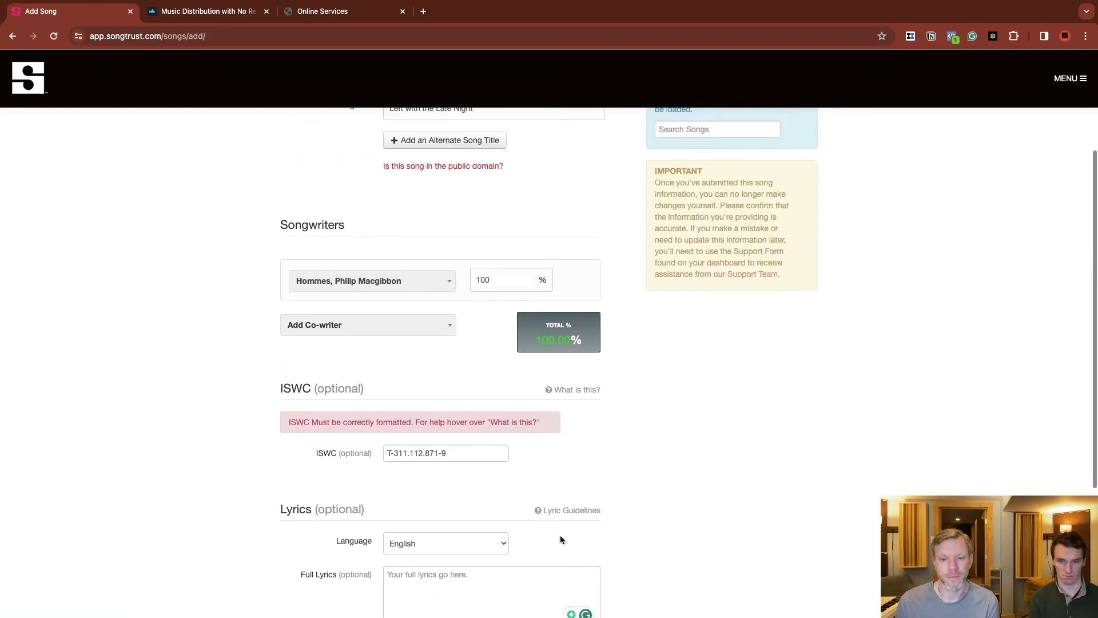
scroll(419, 452, down, 1)
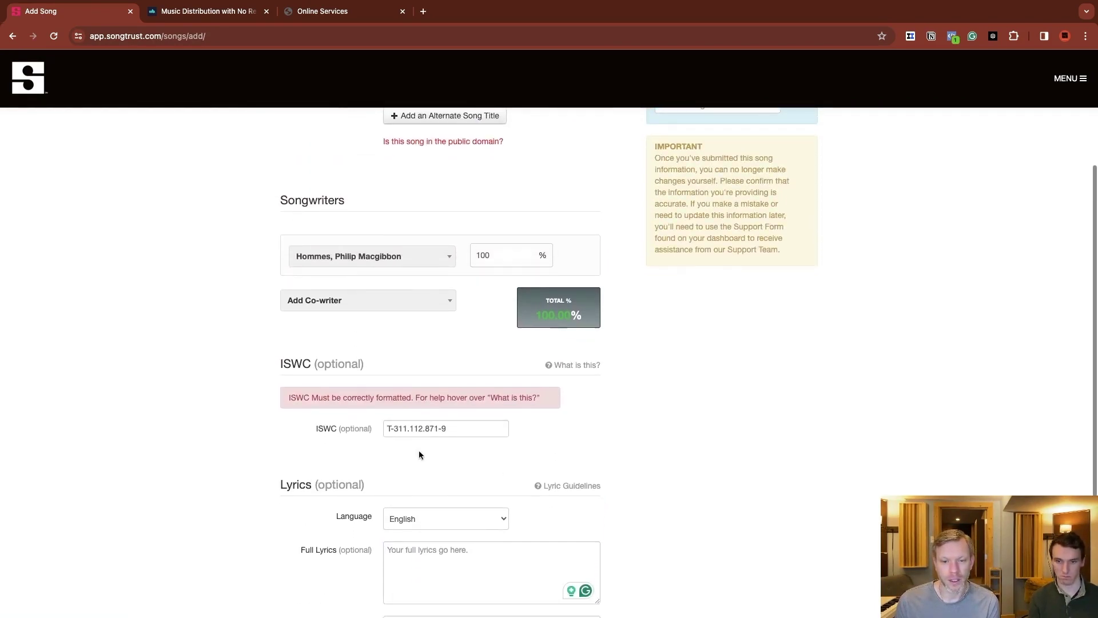
scroll(407, 427, up, 1)
click(431, 458)
key(Left)
key(Left)
key(Left)
key(Left)
key(BackSpace)
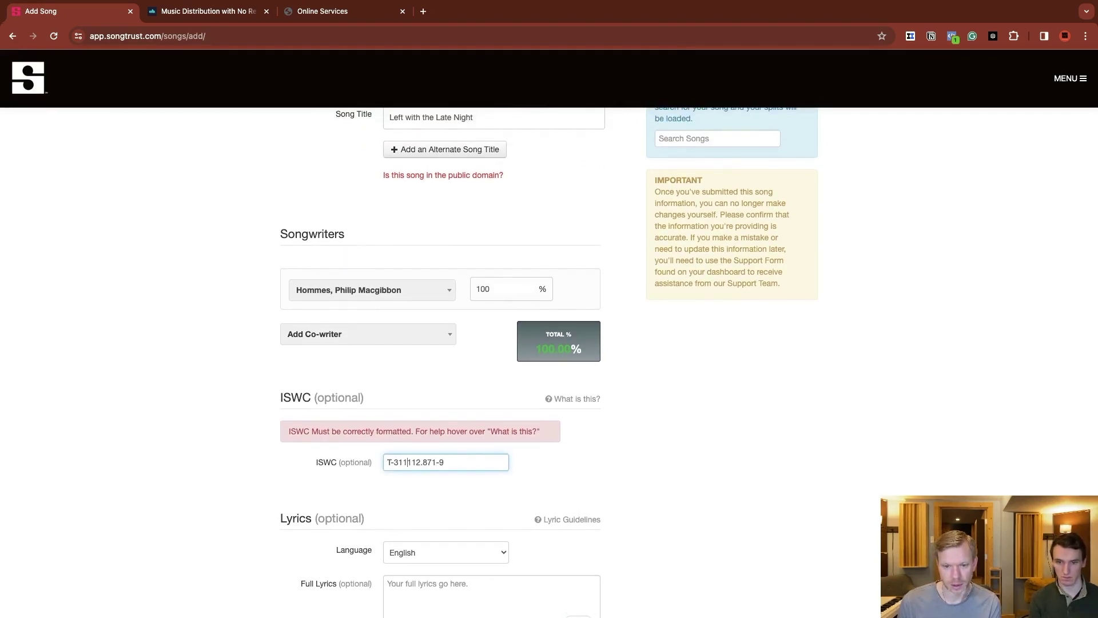
click(480, 491)
- Resubmit the song, tick 'Yes, I confirm and agree' in the copyright notice, and submit
scroll(480, 481, down, 2)
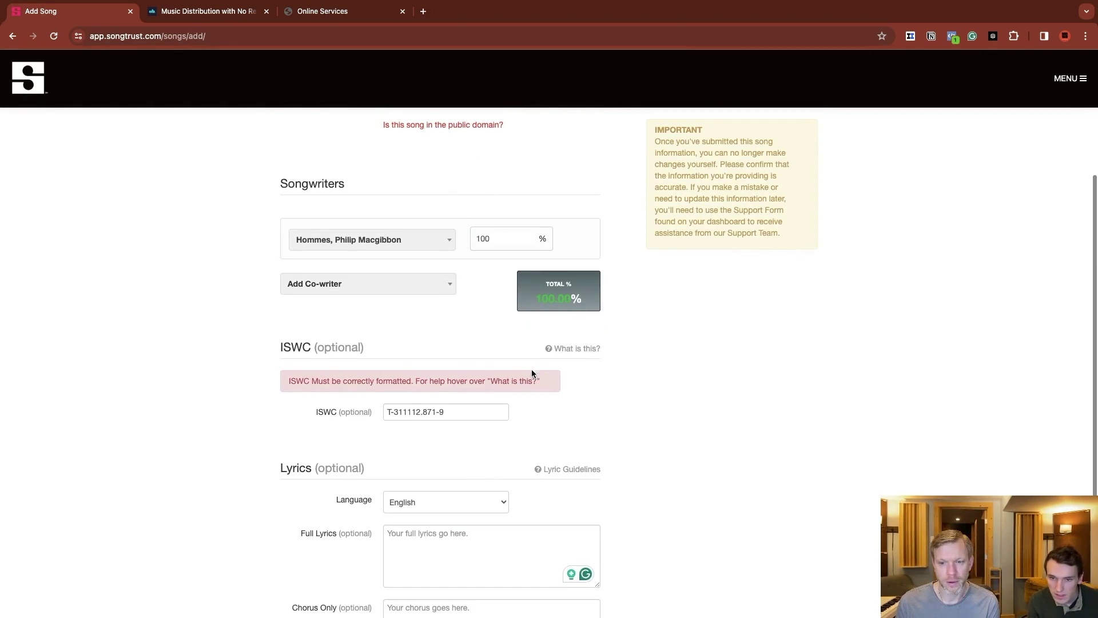
mouse_move(580, 348)
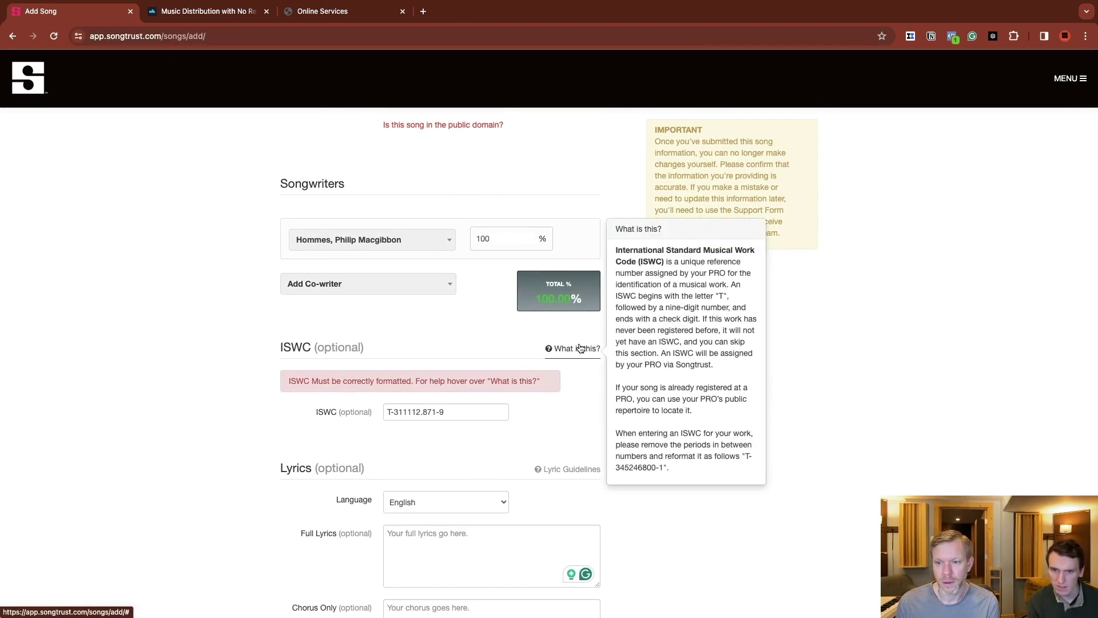
scroll(523, 441, down, 5)
click(577, 551)
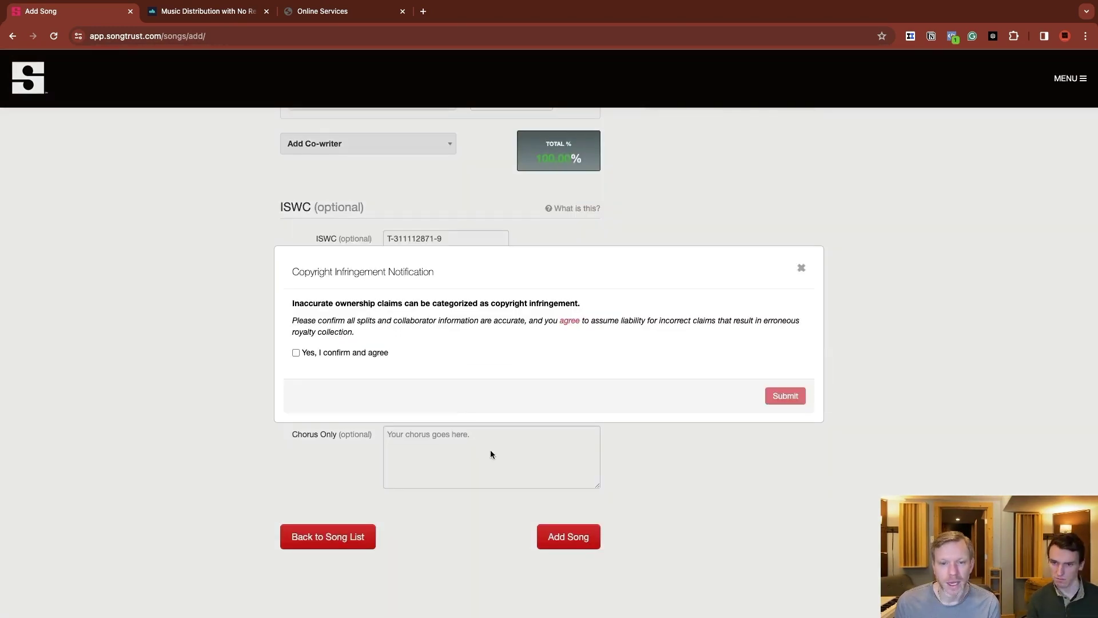
drag(292, 272, 462, 276)
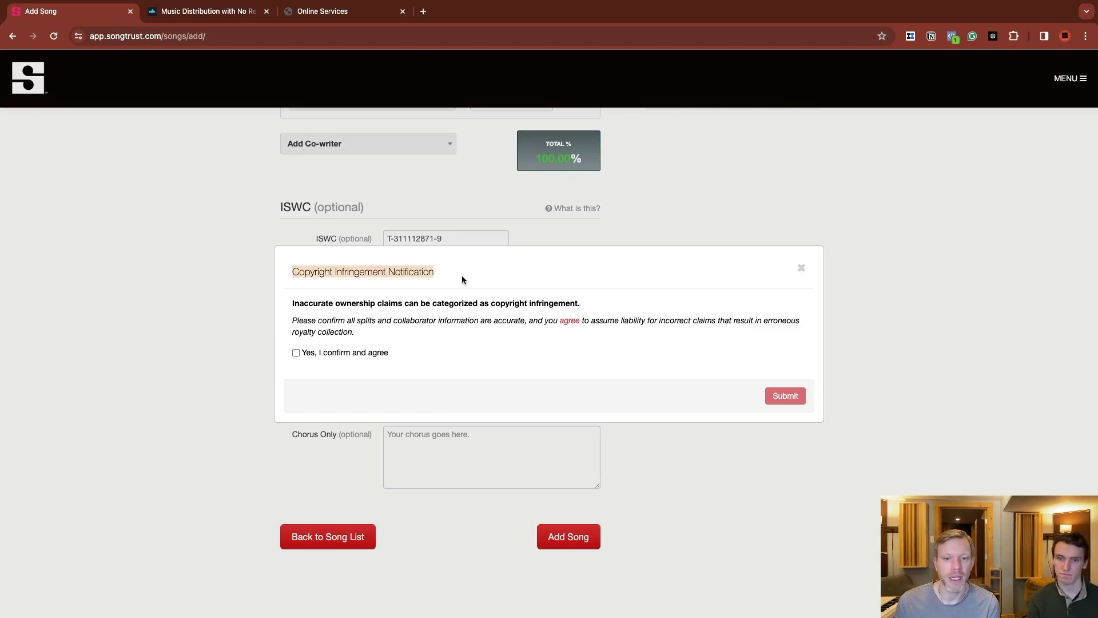
click(451, 335)
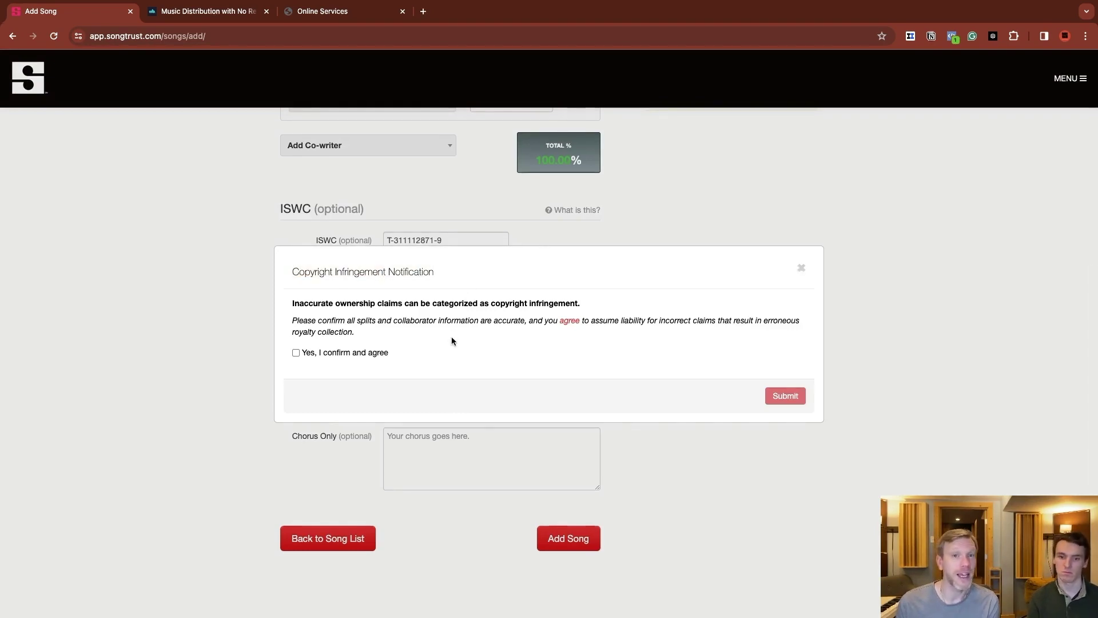
click(296, 353)
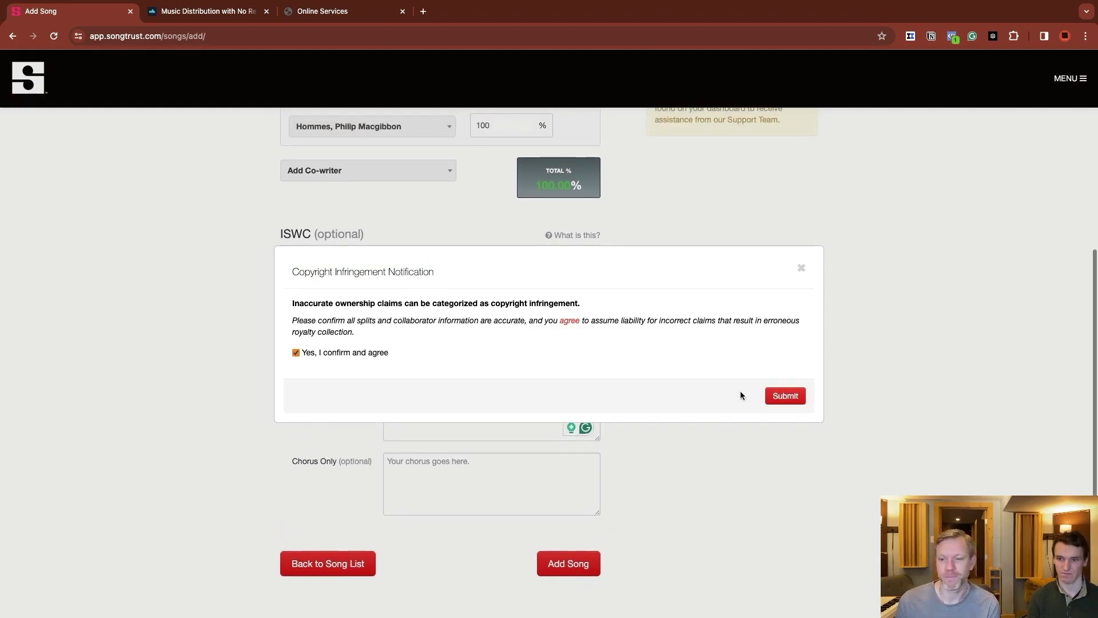
click(785, 396)
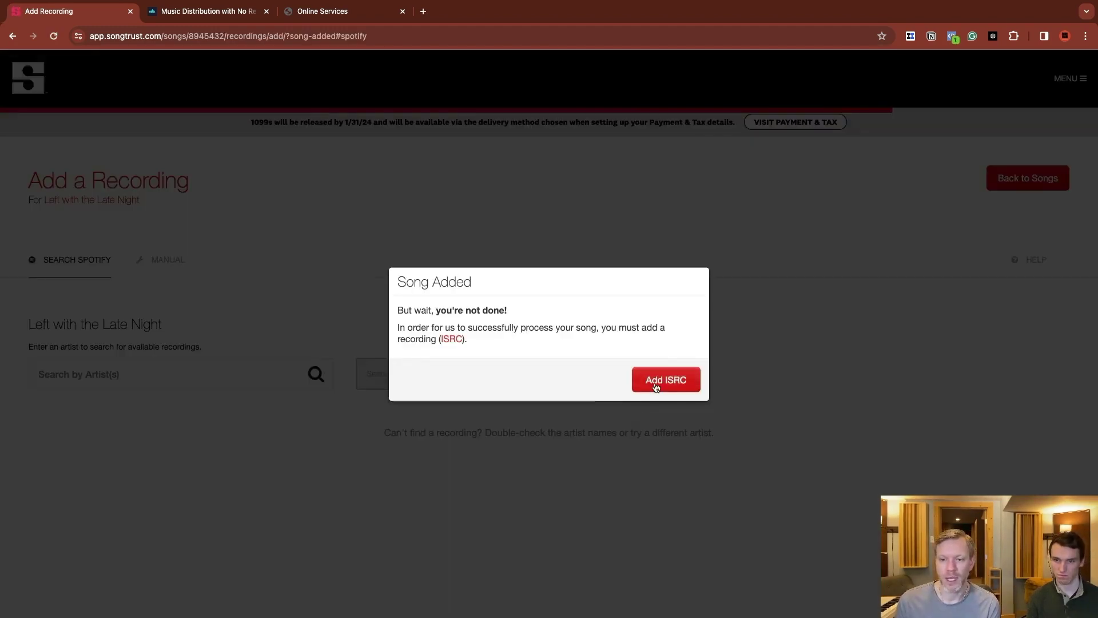
- Choose Add ISRC in the Song Added notice and focus the Search by Artist(s) field
click(656, 382)
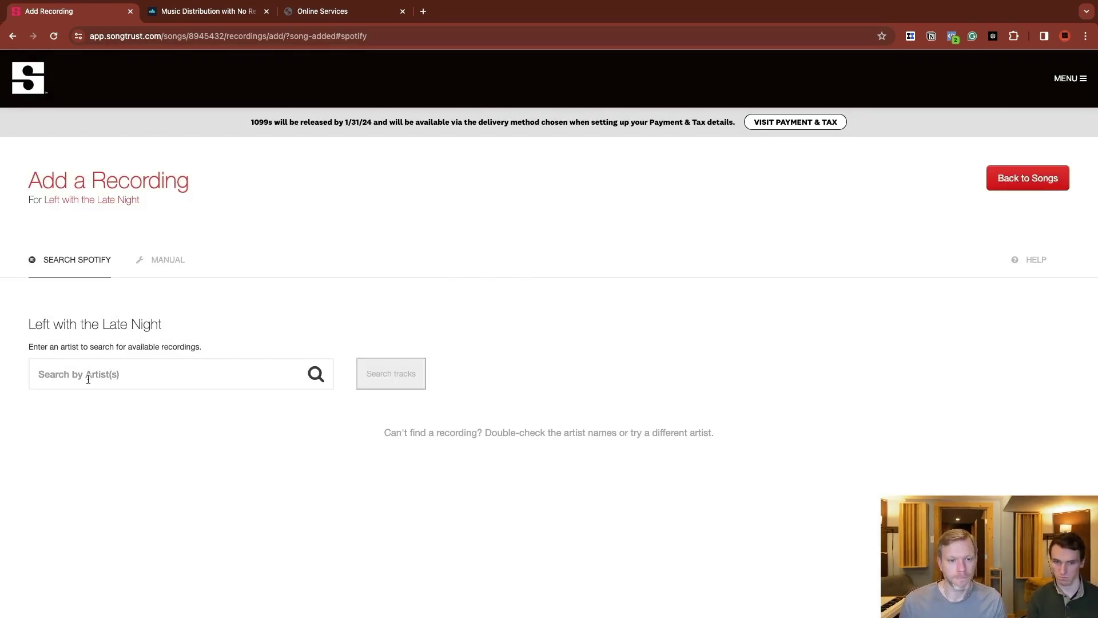
click(174, 379)
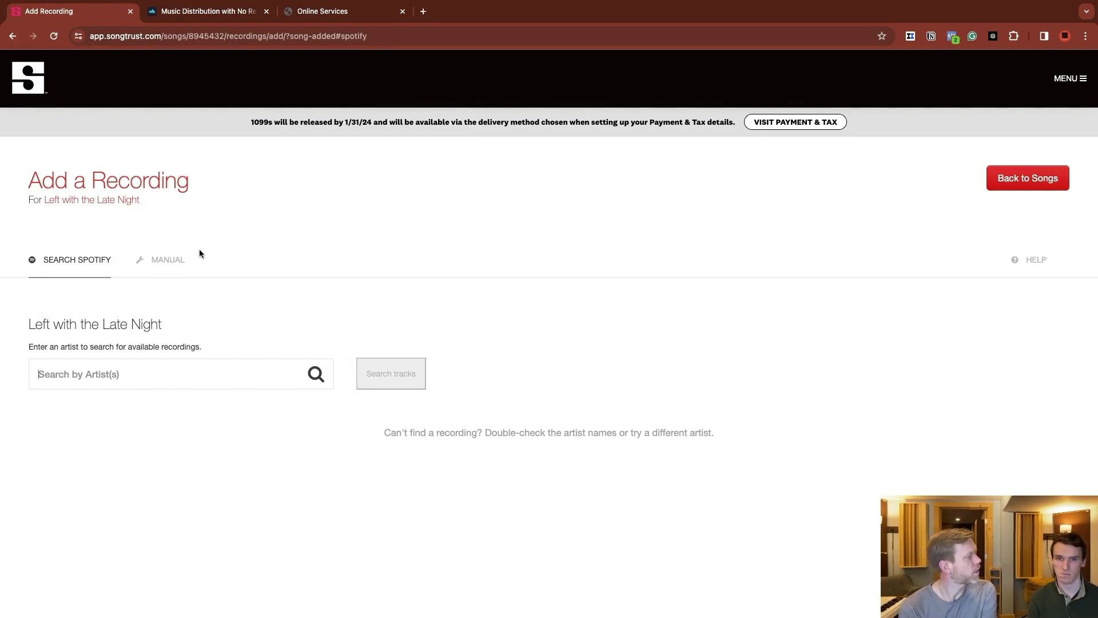
- Sign in to CD Baby and check the Left with the Late Night release in Albums & Singles
click(189, 13)
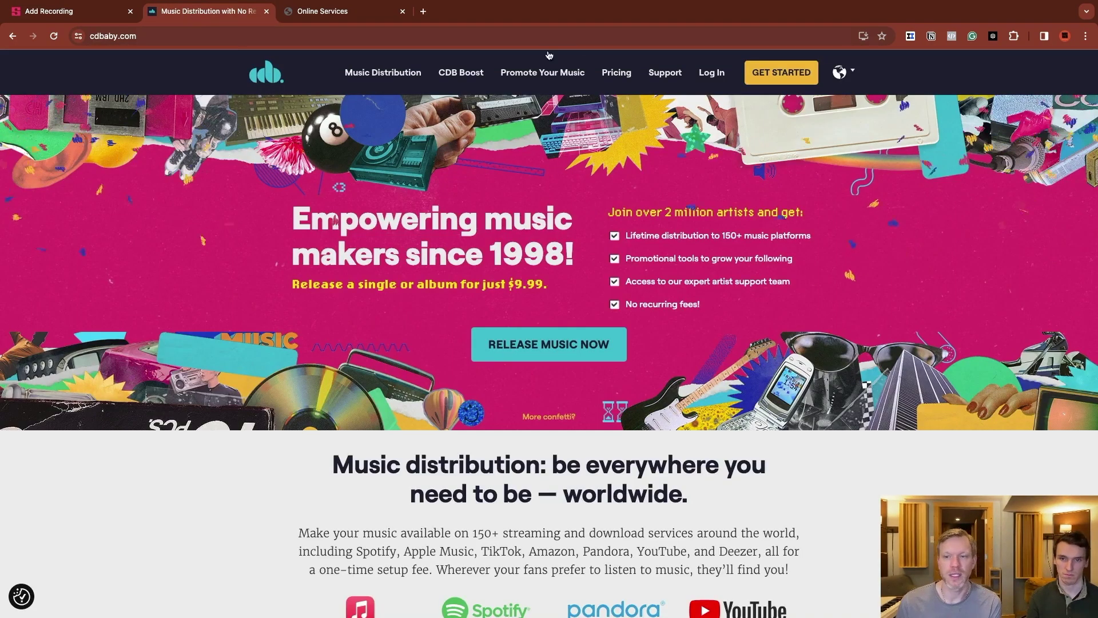
click(711, 72)
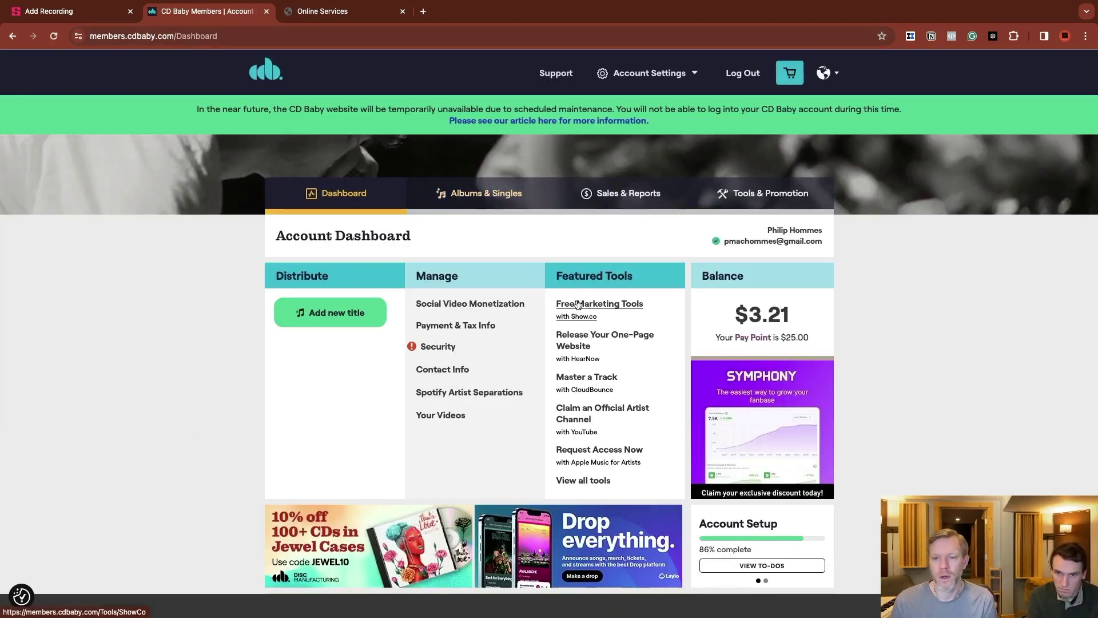
click(504, 197)
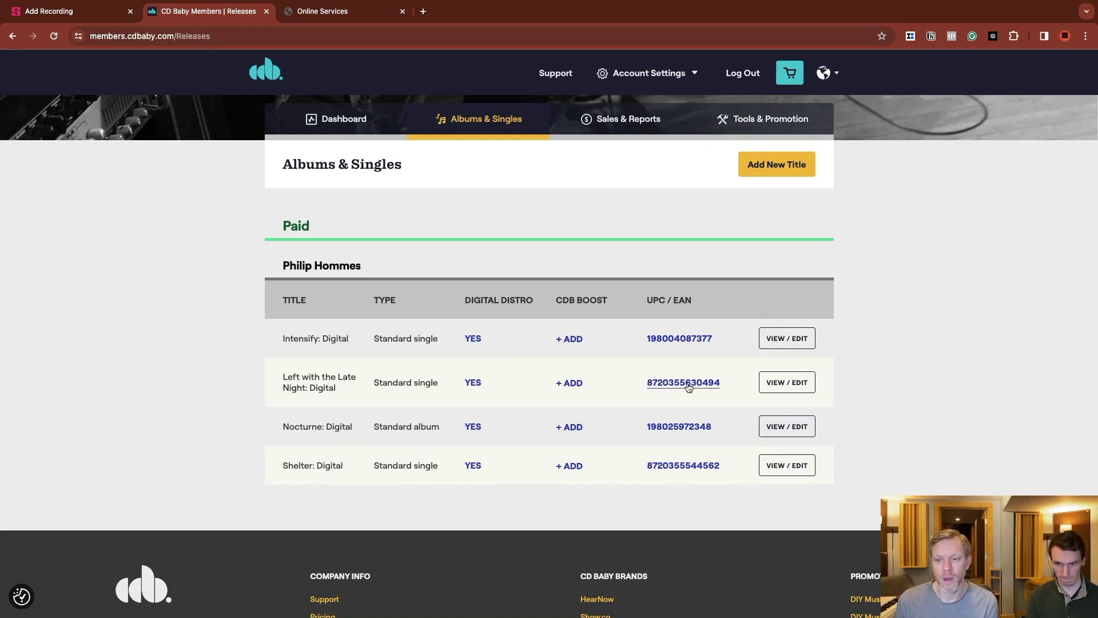
click(786, 387)
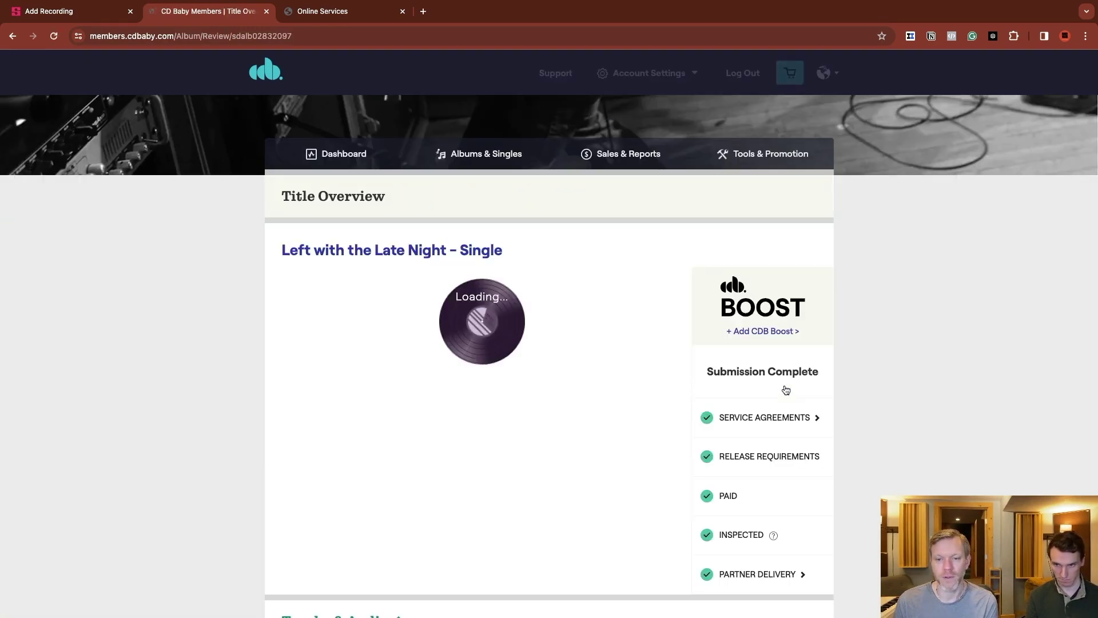
scroll(525, 345, down, 5)
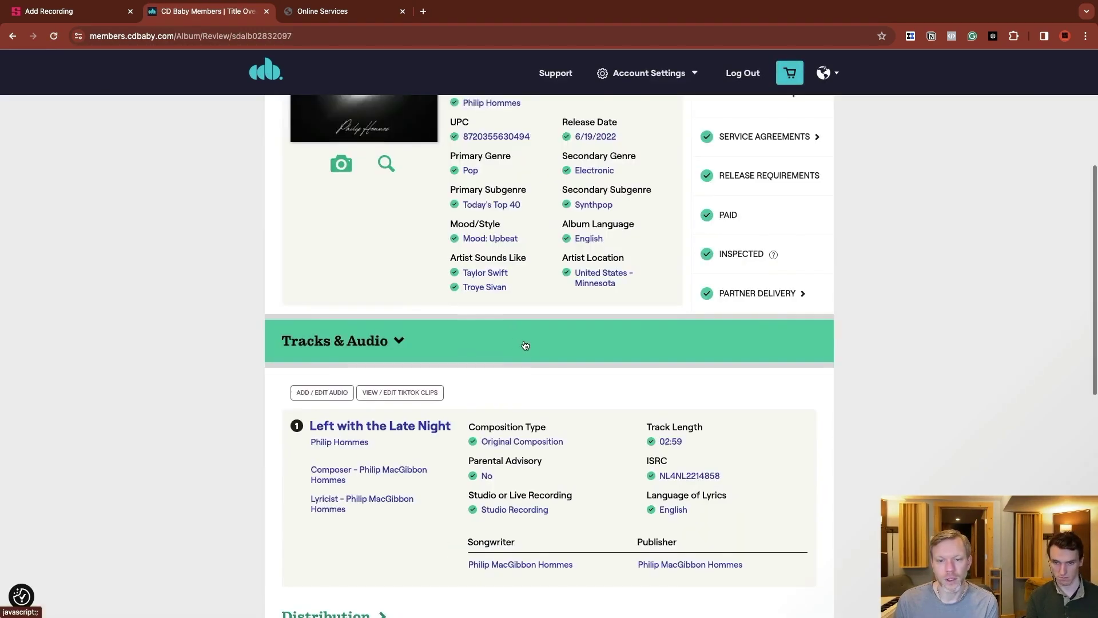
scroll(537, 343, down, 2)
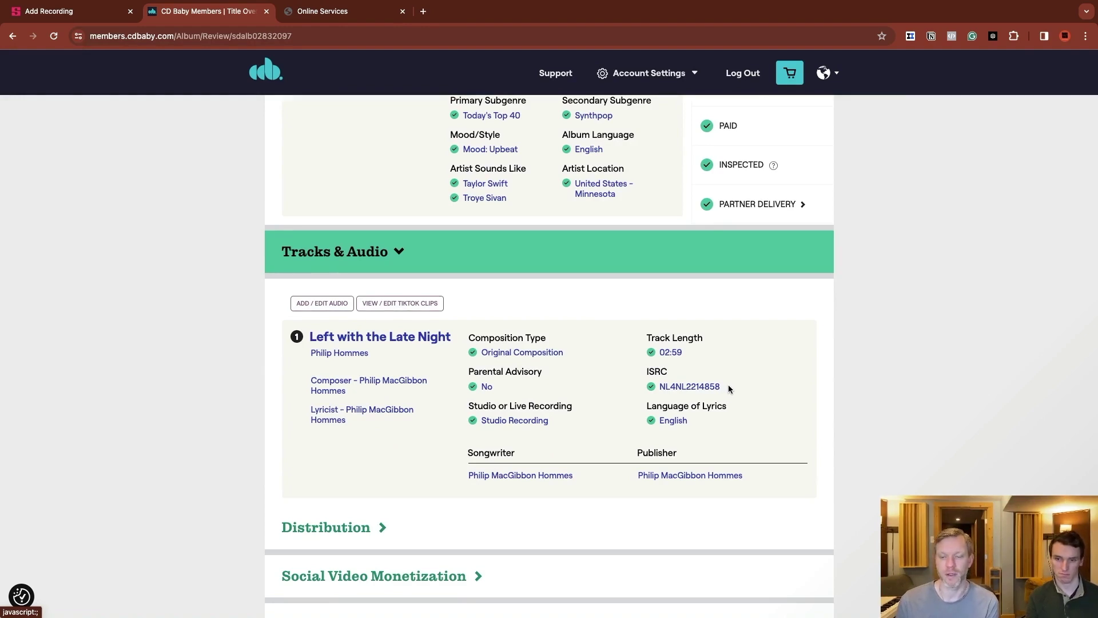
scroll(728, 387, up, 6)
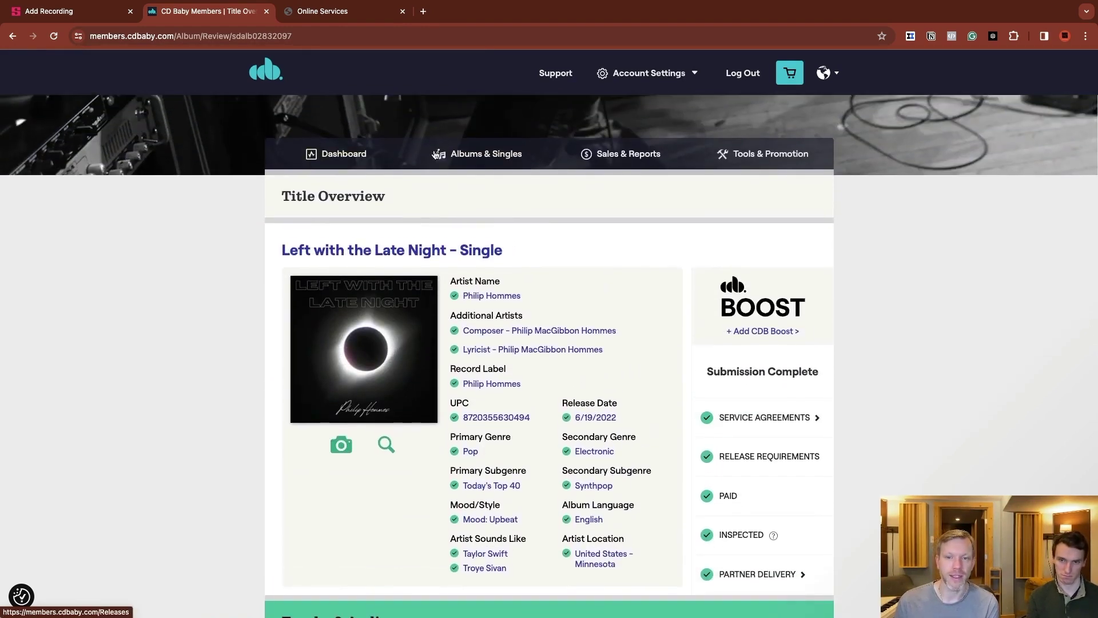
click(459, 153)
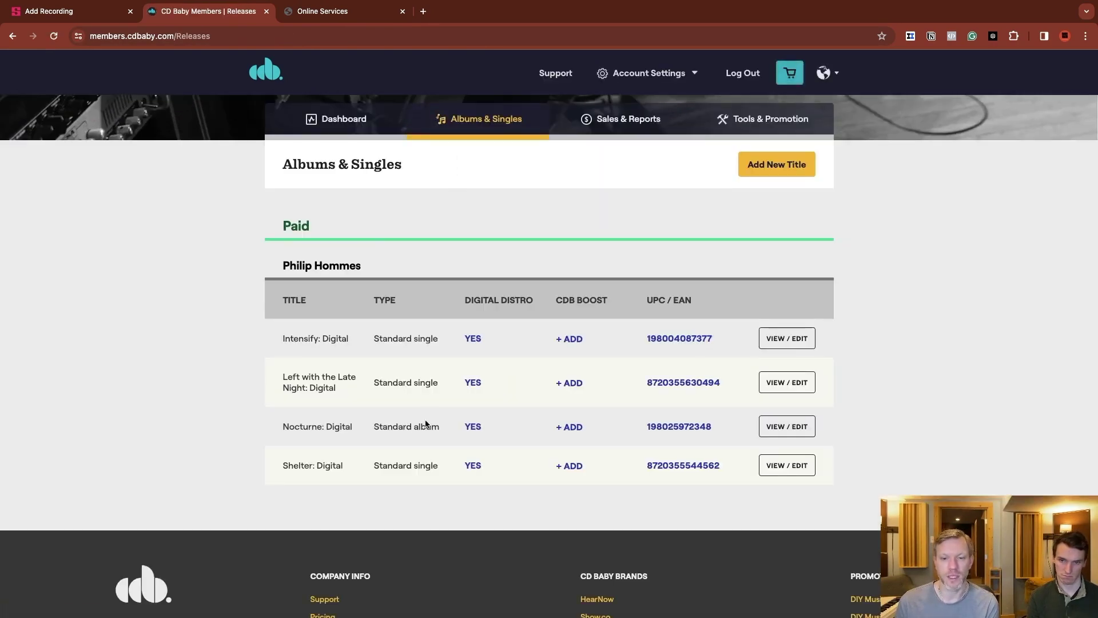
- Open the Nocturne release and expand Tracks & Audio to show its ISRCs
click(769, 426)
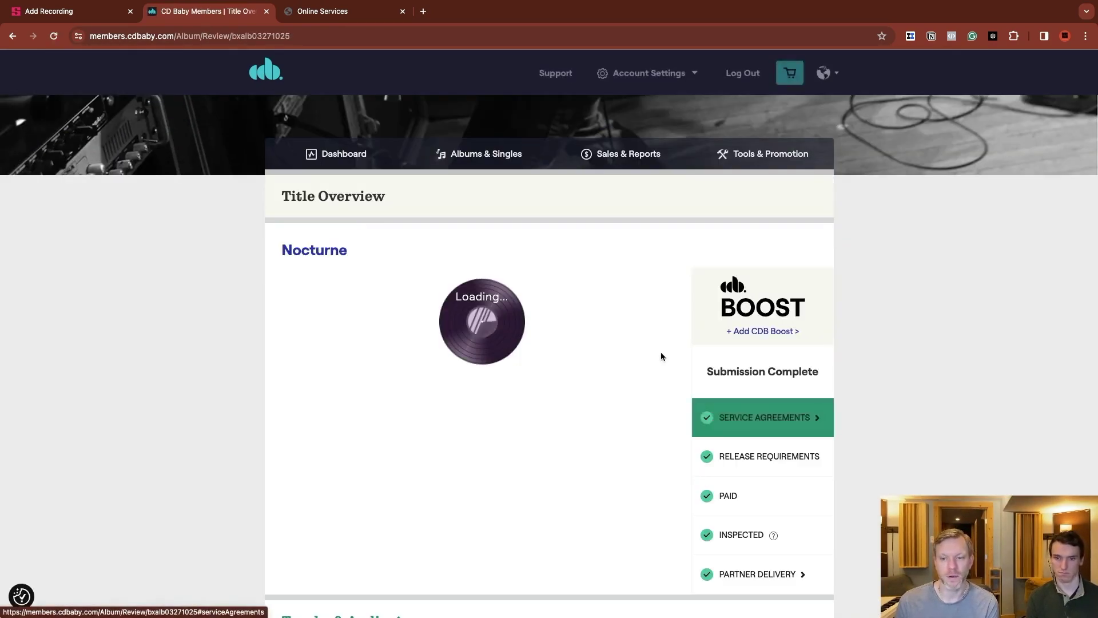
scroll(618, 321, down, 5)
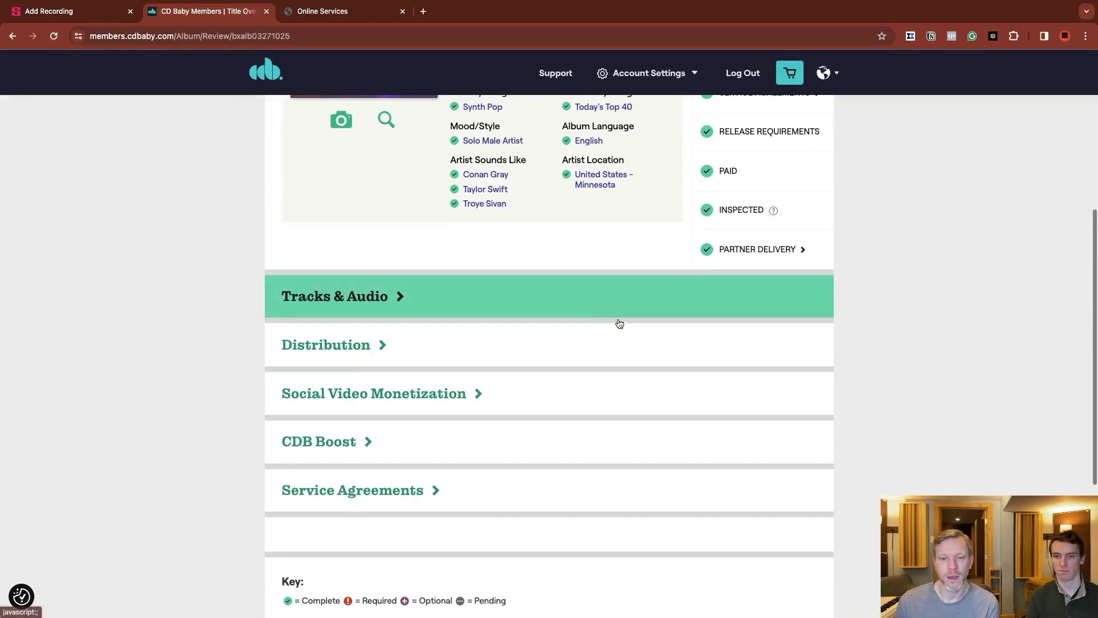
click(446, 304)
scroll(400, 286, down, 2)
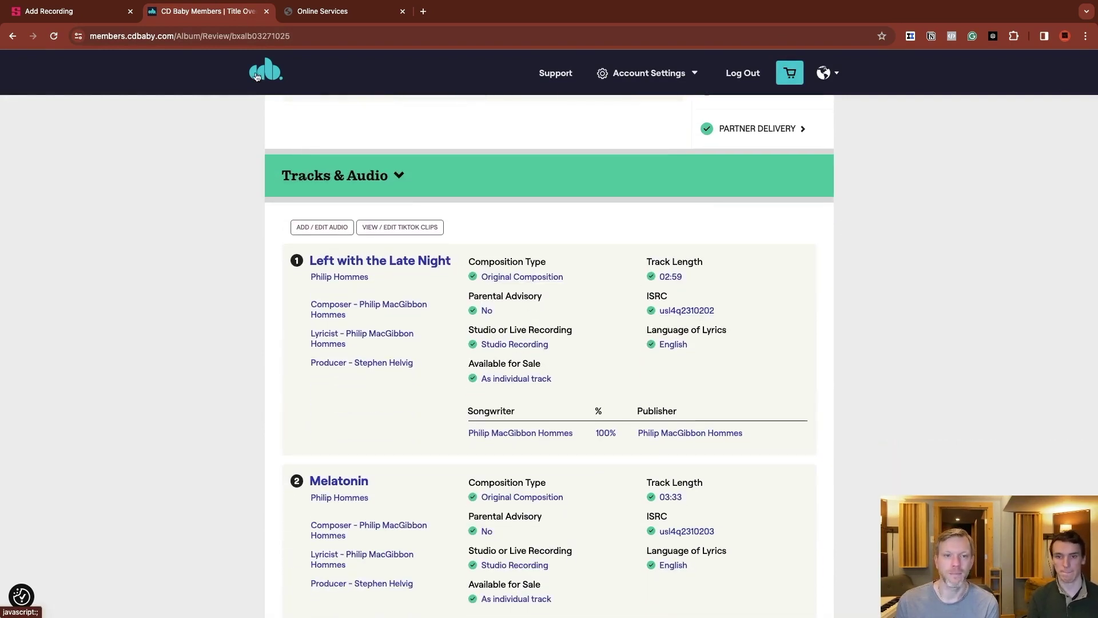
- Search Songtrust recordings by the artist's name, then return to the Songs list
click(104, 21)
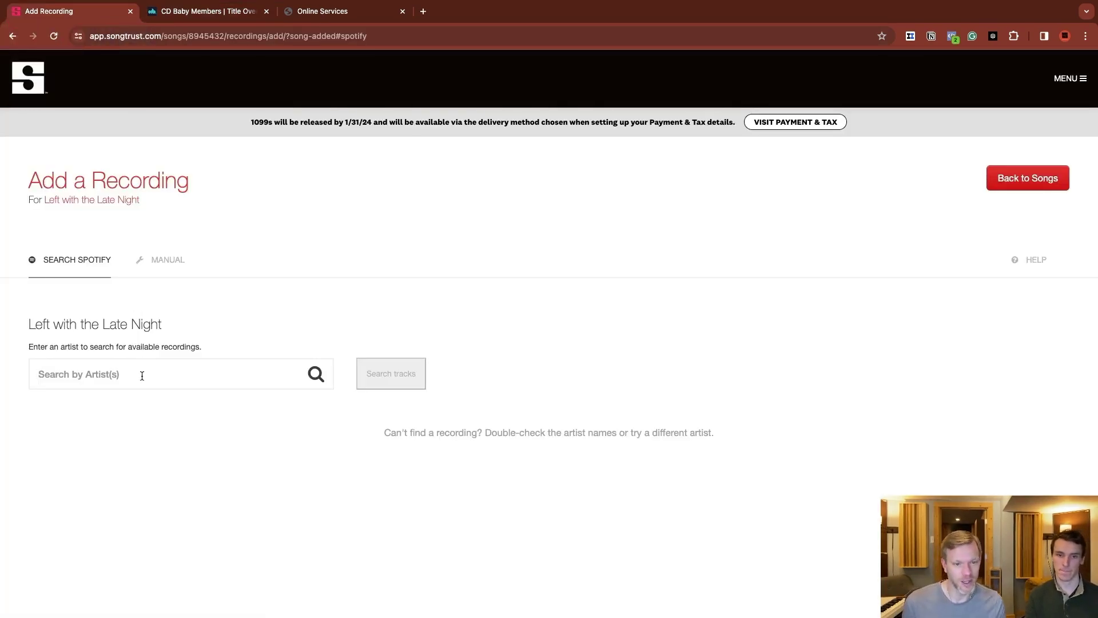
text(Philip Hommes)
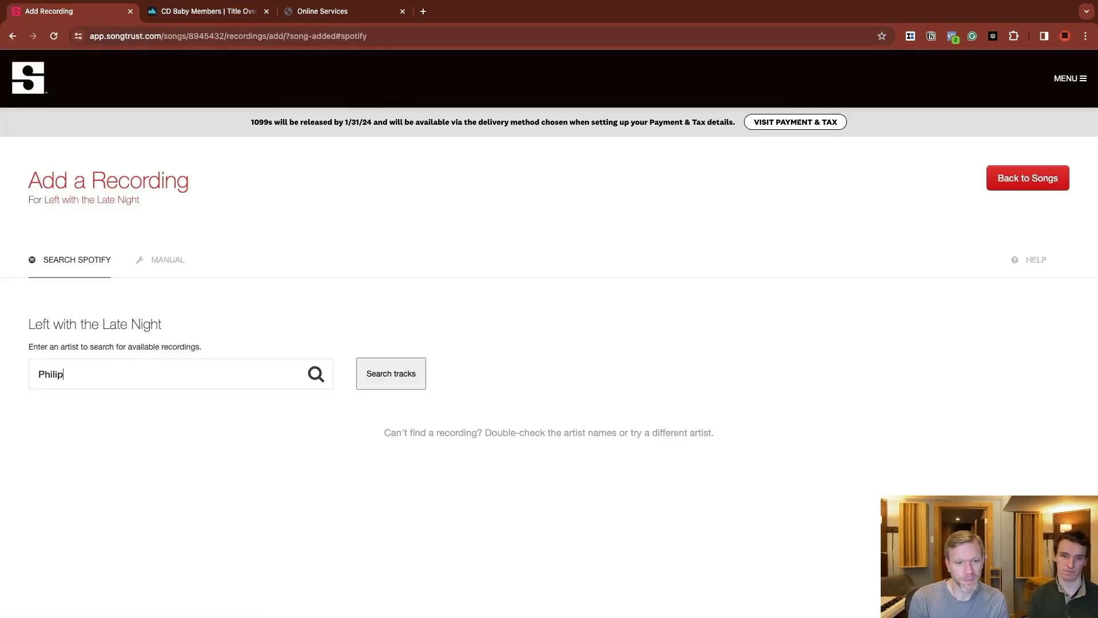
key(Return)
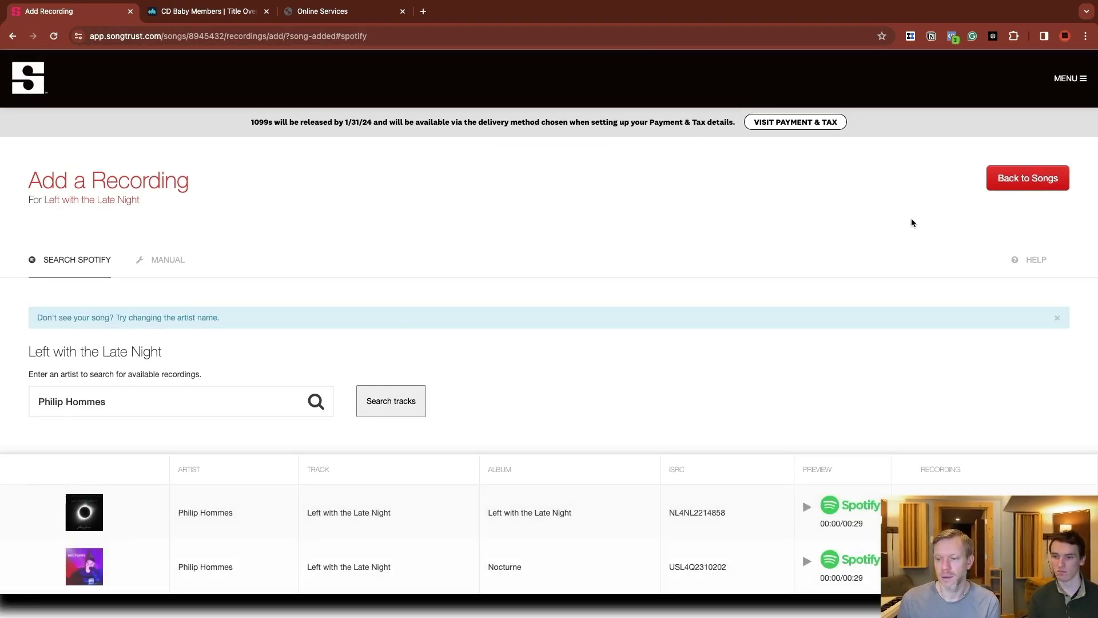
click(1027, 184)
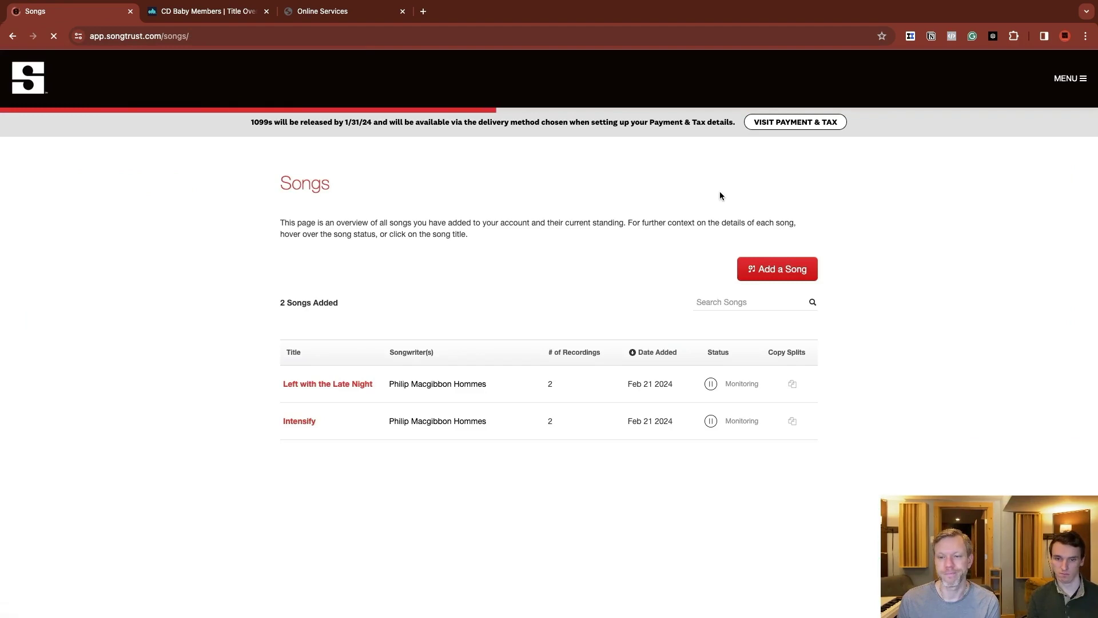